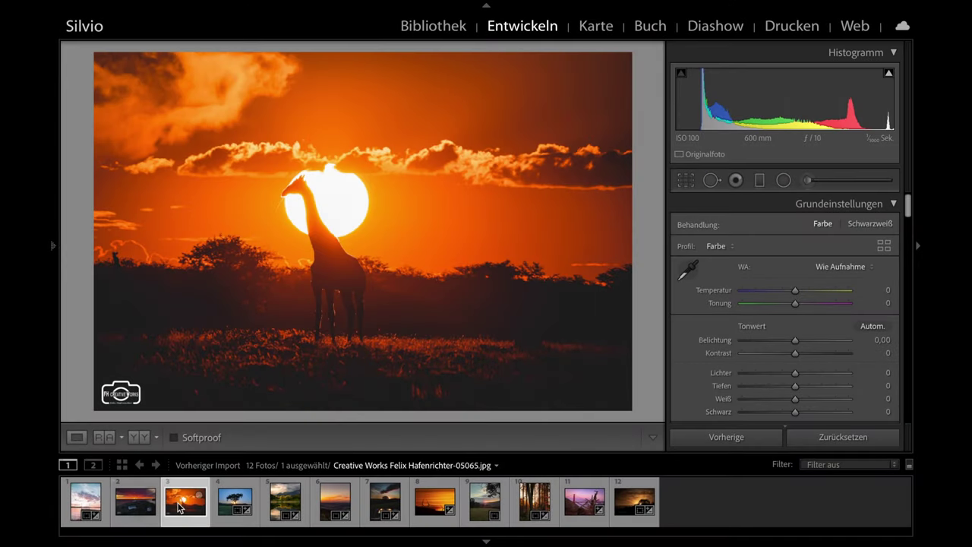
Step: Return to the giraffe sunset photo and crop it to the 4 x 5 / 8 x 10 ratio
click(130, 504)
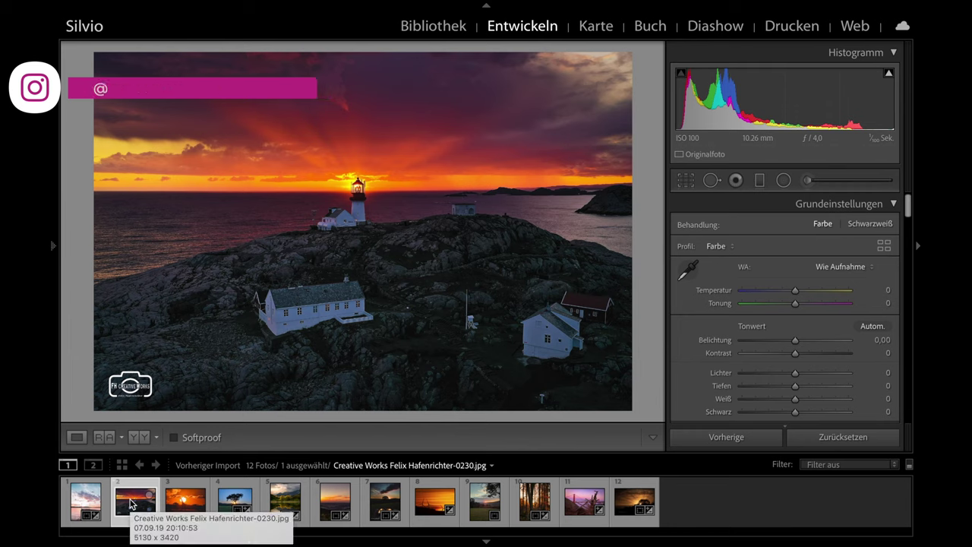
click(180, 508)
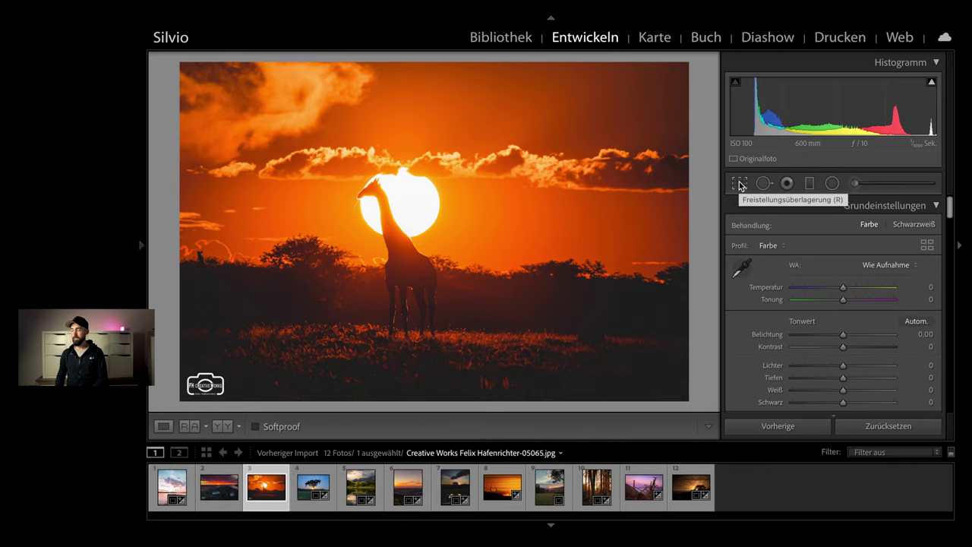
click(740, 184)
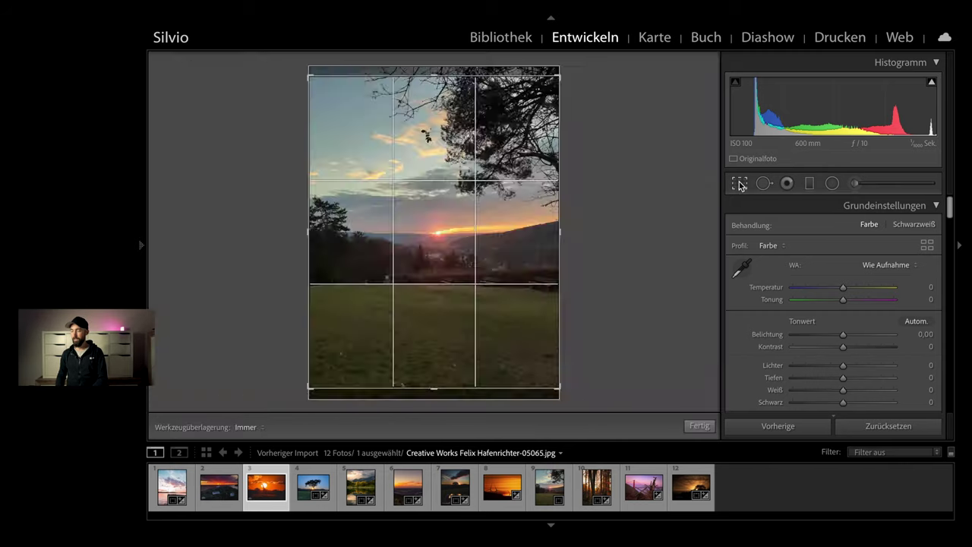
click(898, 228)
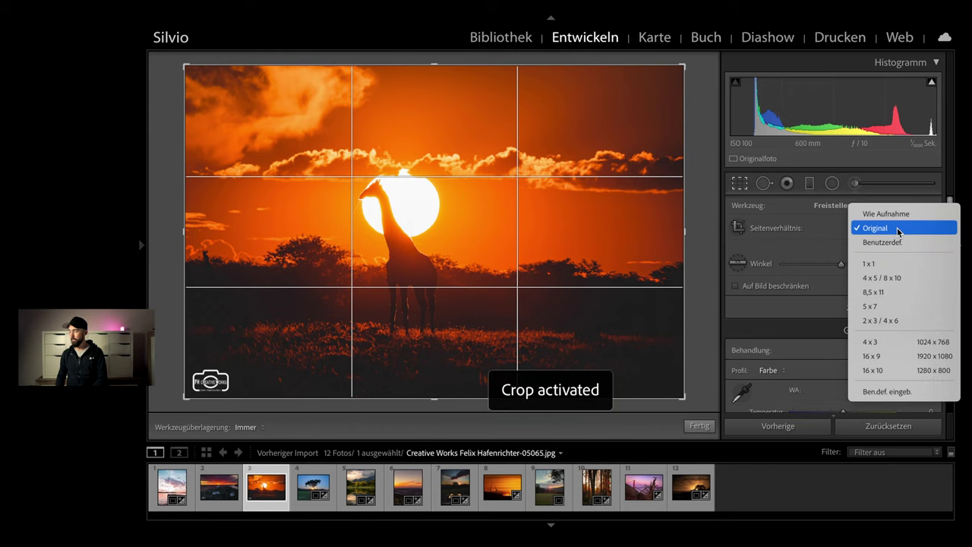
click(908, 277)
drag(480, 135, 530, 143)
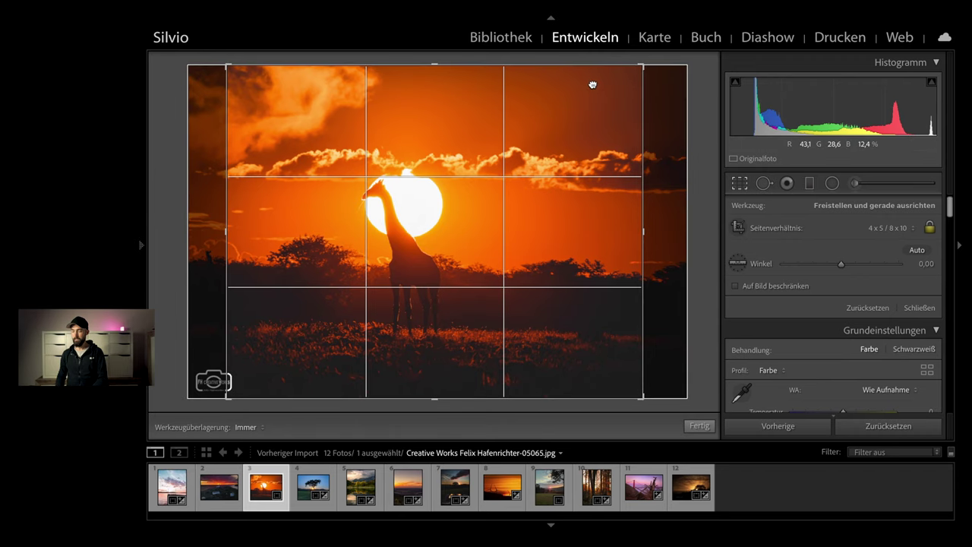
key(d)
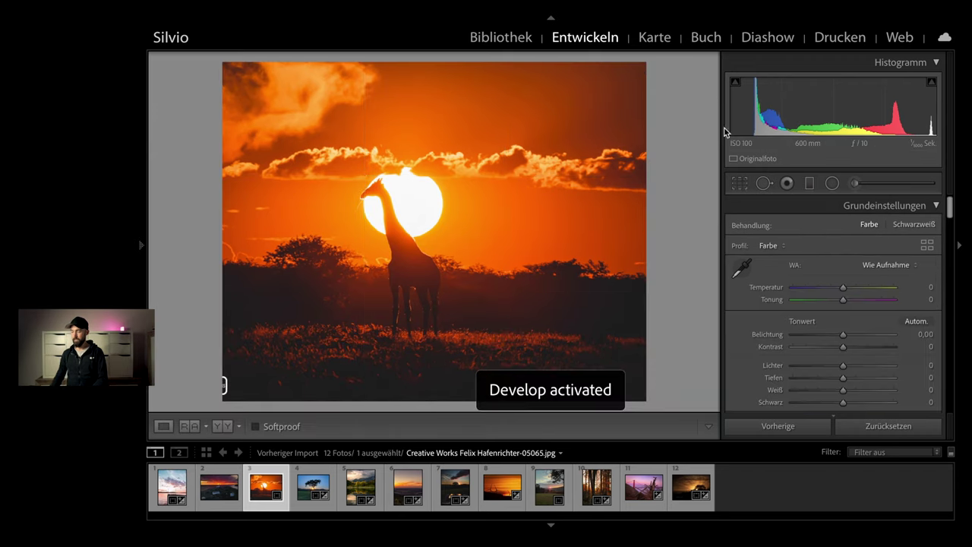
Step: Tighten the giraffe crop into a portrait frame centred on the sun and giraffe
click(741, 184)
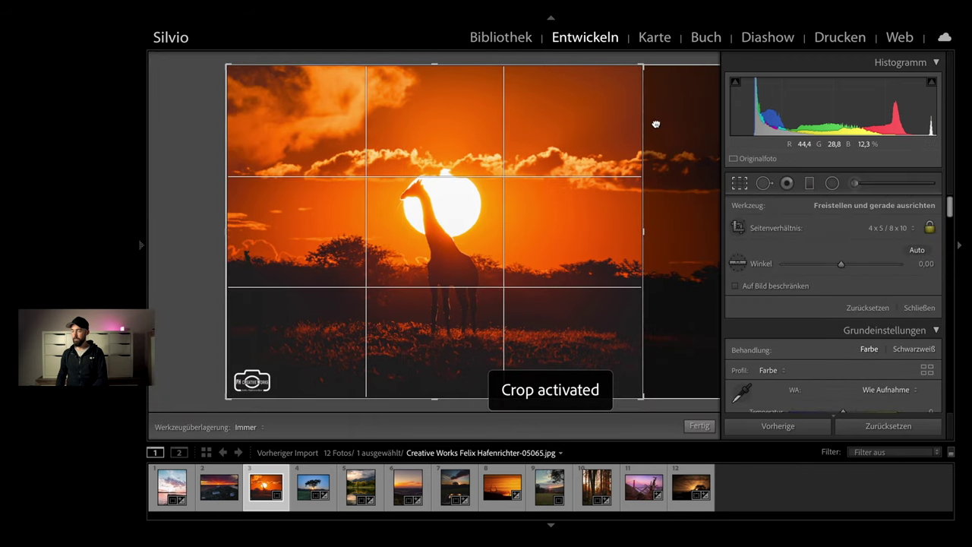
drag(643, 66, 604, 96)
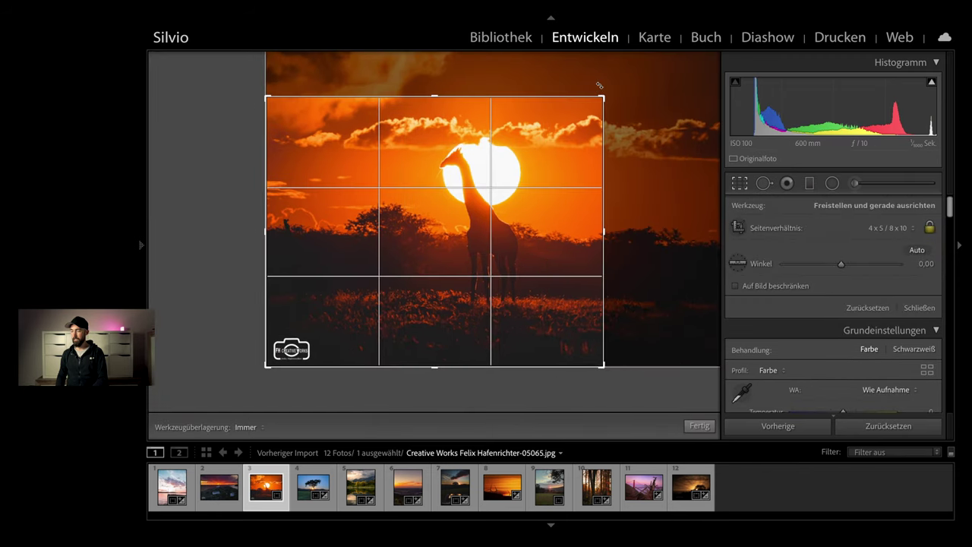
drag(538, 143, 527, 159)
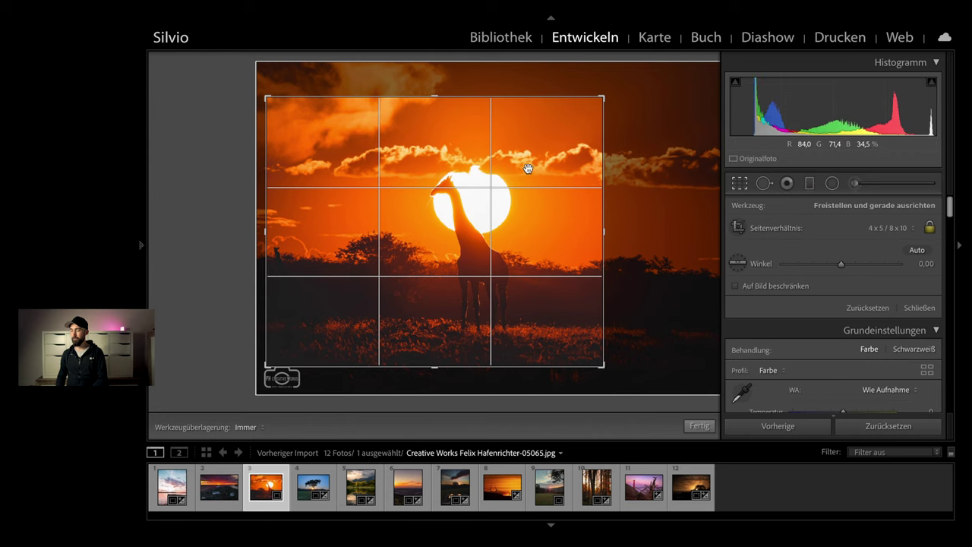
key(d)
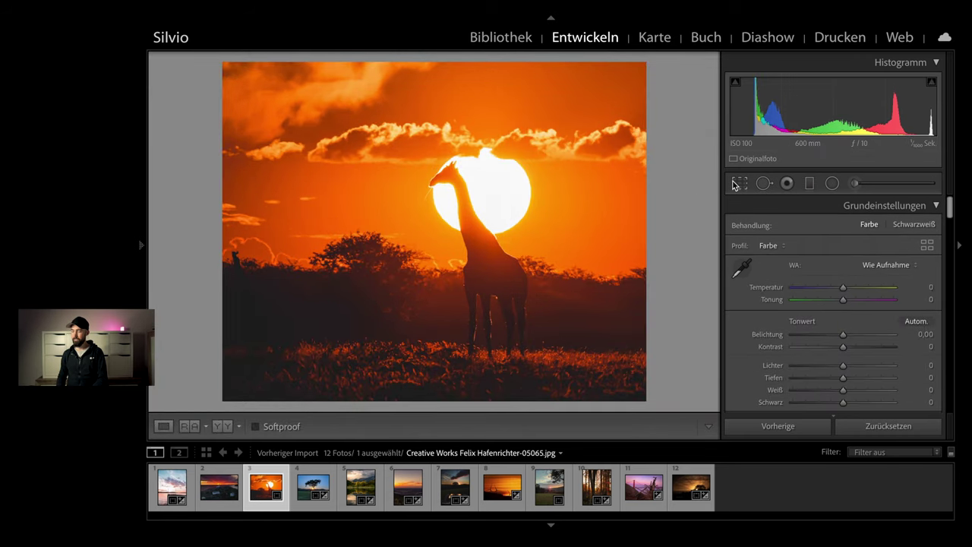
click(735, 185)
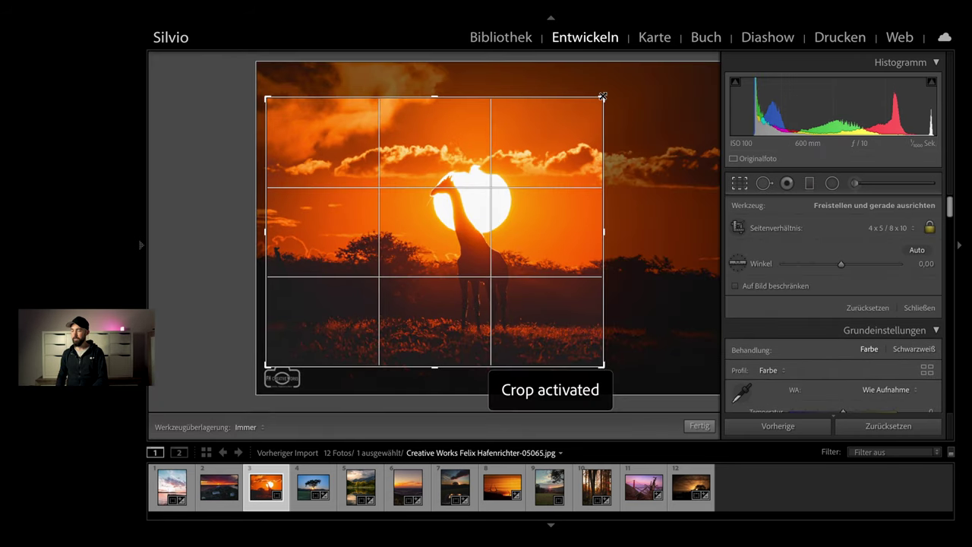
drag(604, 94, 547, 91)
drag(441, 161, 355, 131)
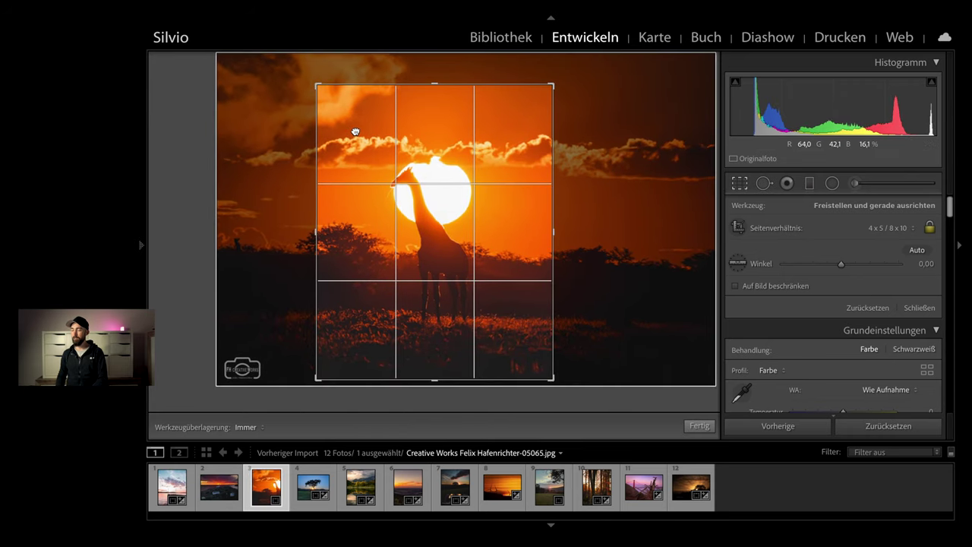
key(d)
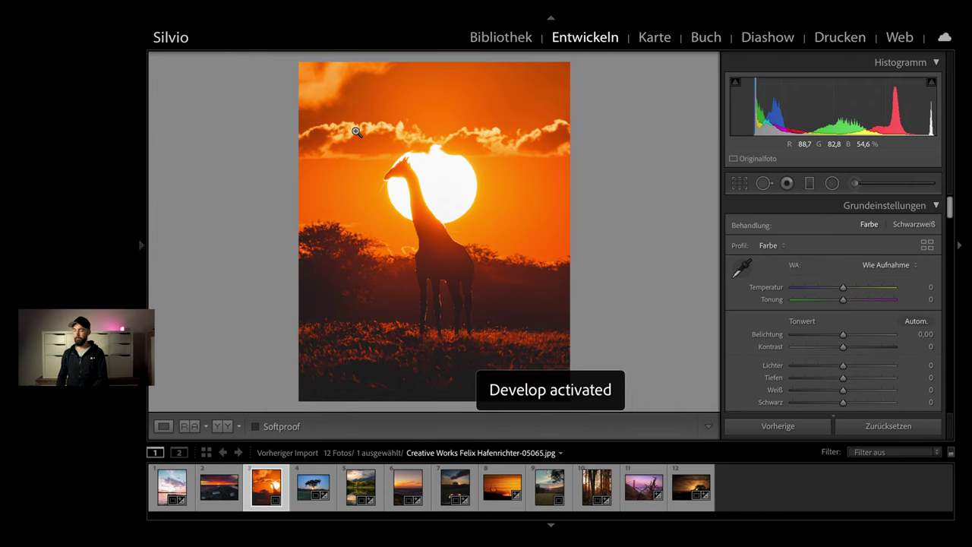
Step: Reset the giraffe photo's crop back to its original aspect ratio
click(740, 184)
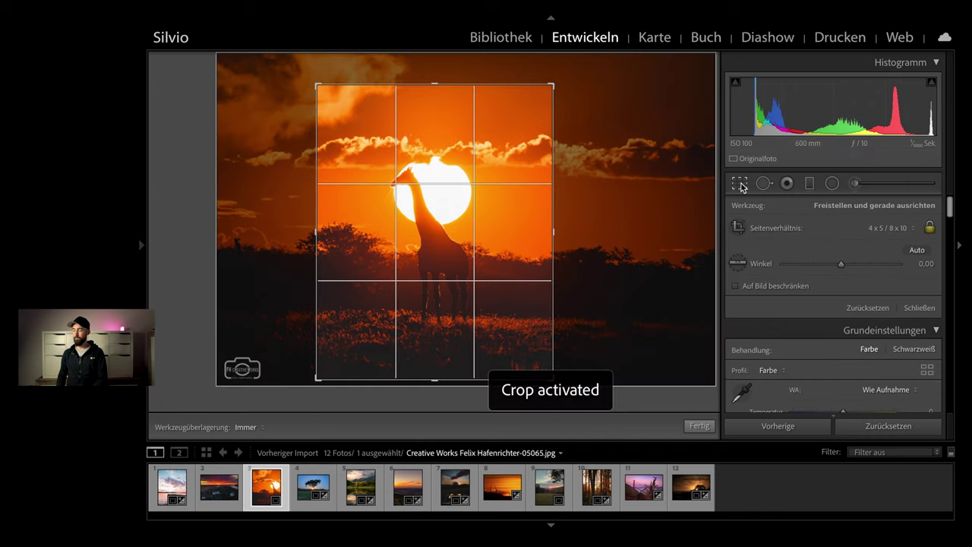
click(881, 229)
click(896, 162)
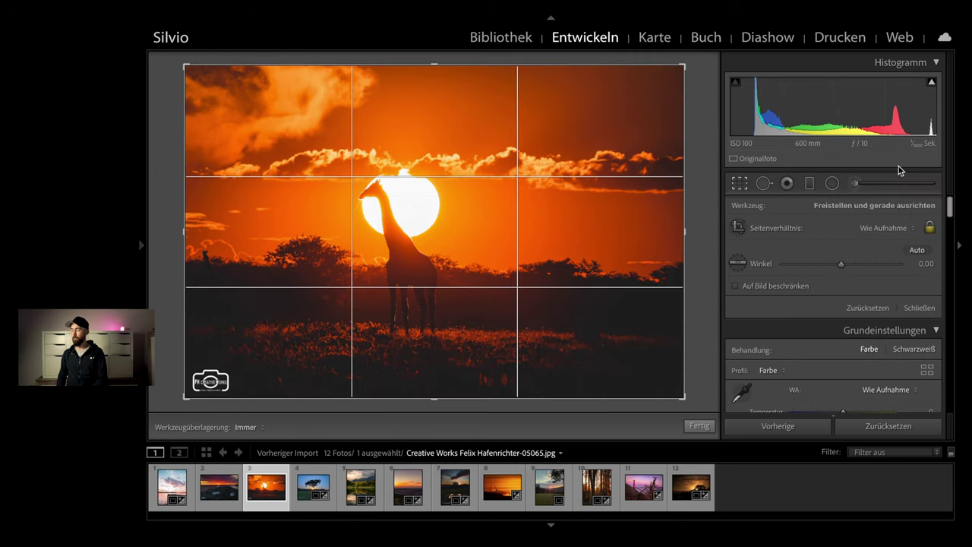
click(740, 184)
scroll(790, 296, down, 3)
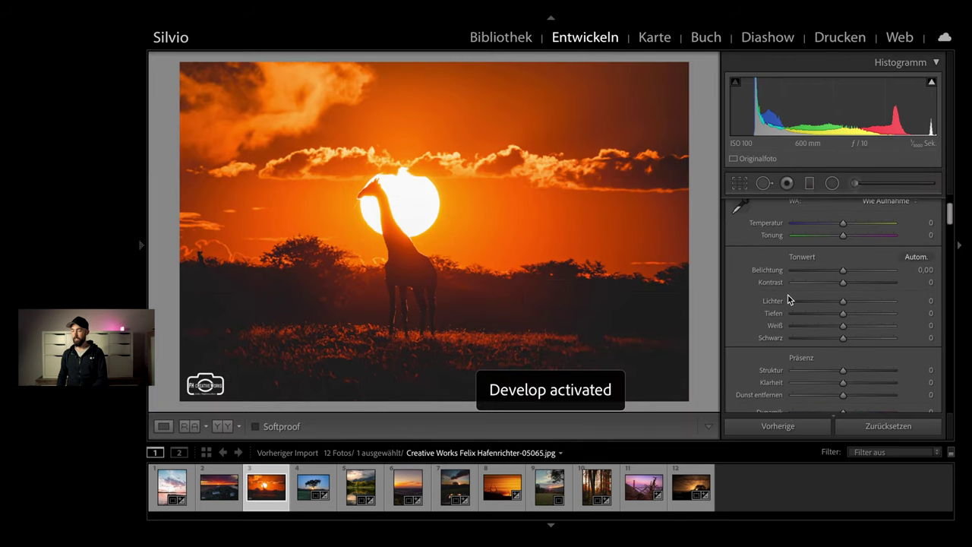
scroll(791, 296, down, 3)
scroll(795, 285, down, 2)
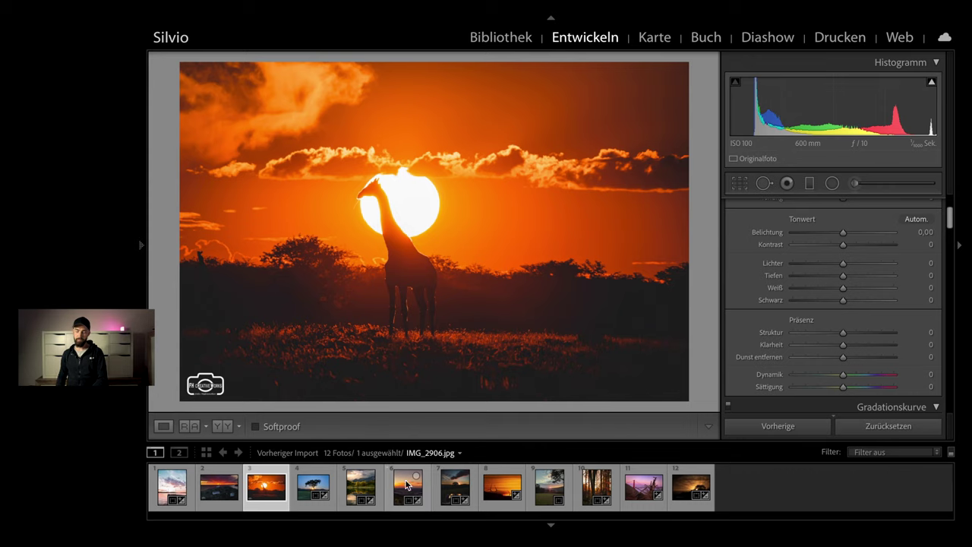
Step: Switch to the lighthouse sunset photo and zoom in on the lighthouse, then back to fit
click(218, 492)
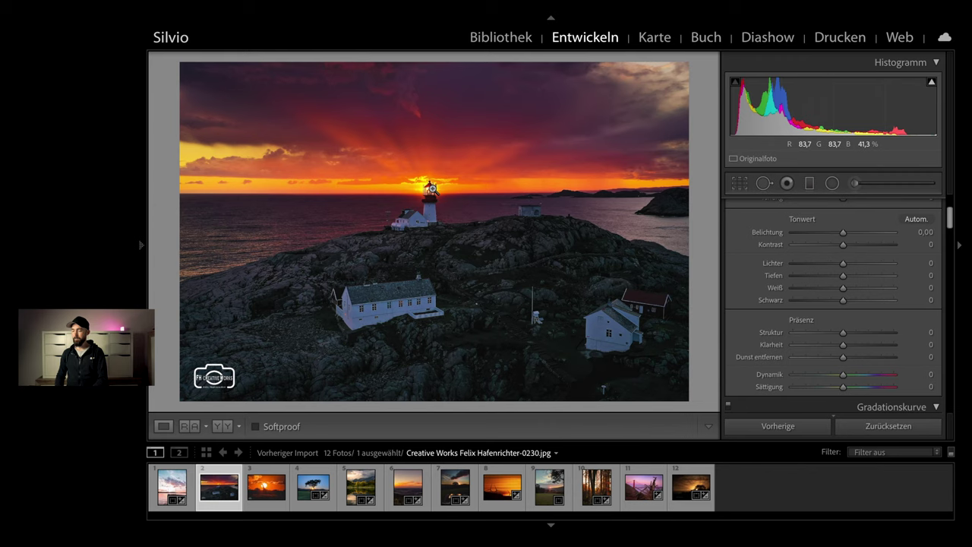
click(430, 187)
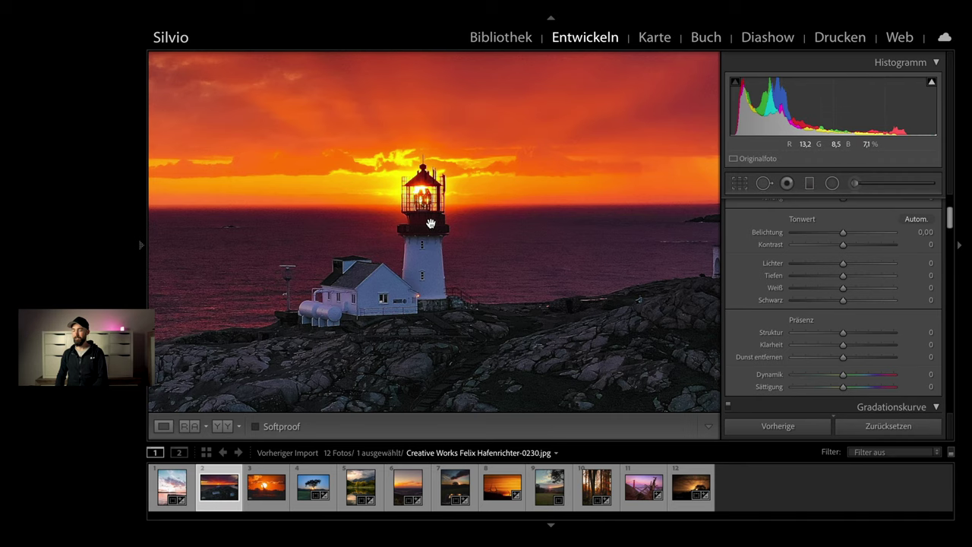
click(423, 194)
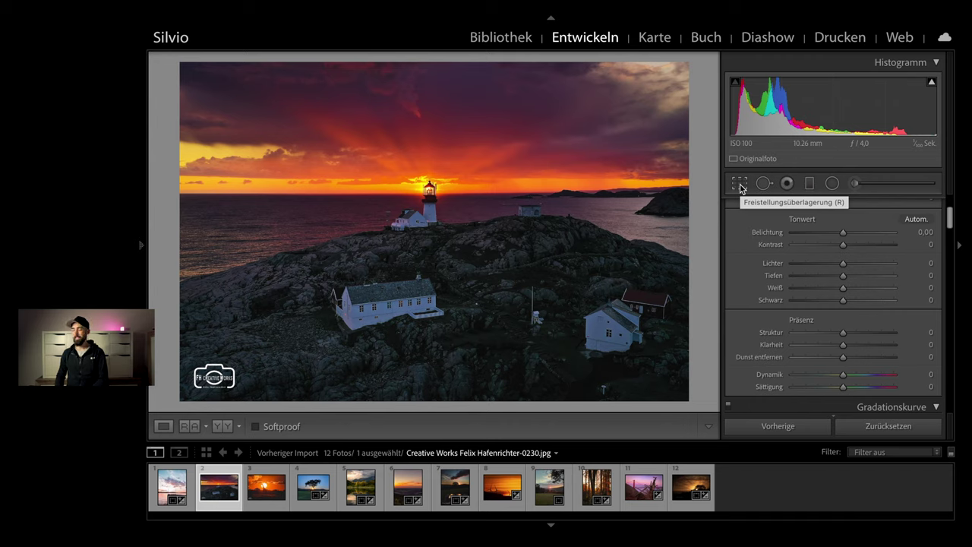
Step: Crop the lighthouse photo to 4 x 5 / 8 x 10, shifting it left and trimming the top
scroll(839, 247, up, 5)
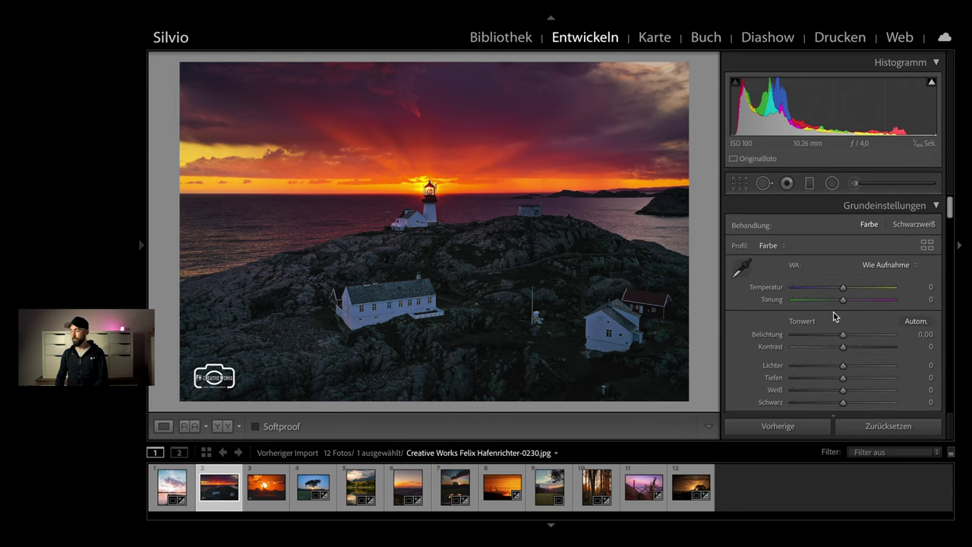
scroll(835, 317, down, 2)
click(740, 183)
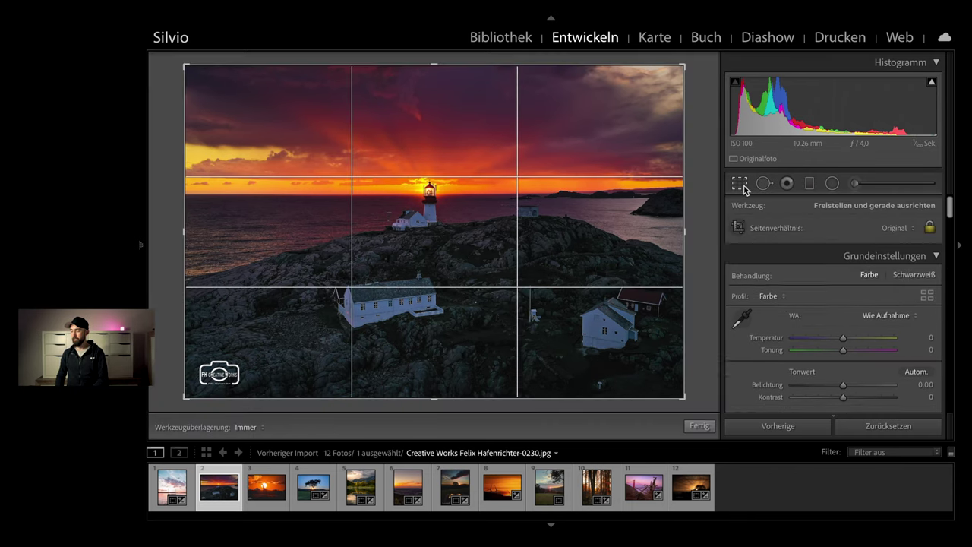
click(899, 228)
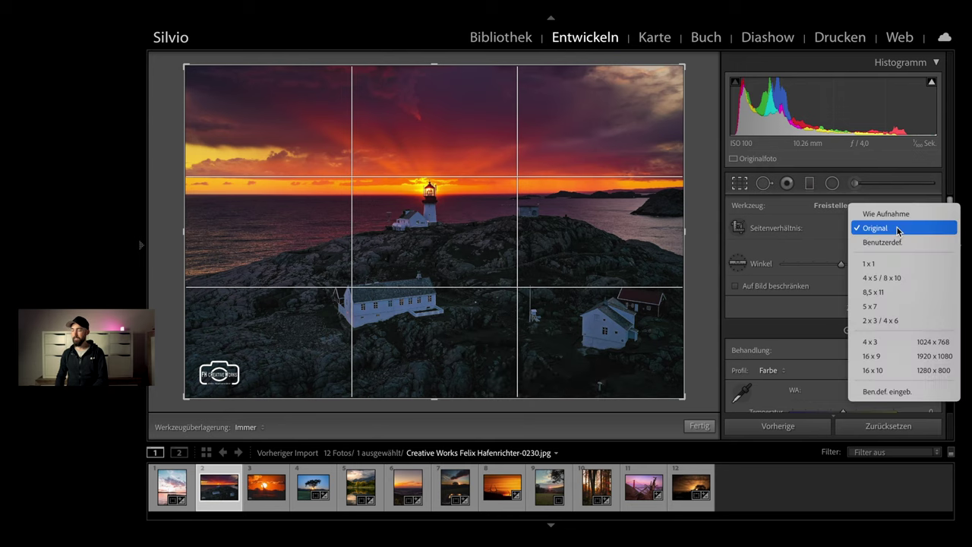
click(893, 281)
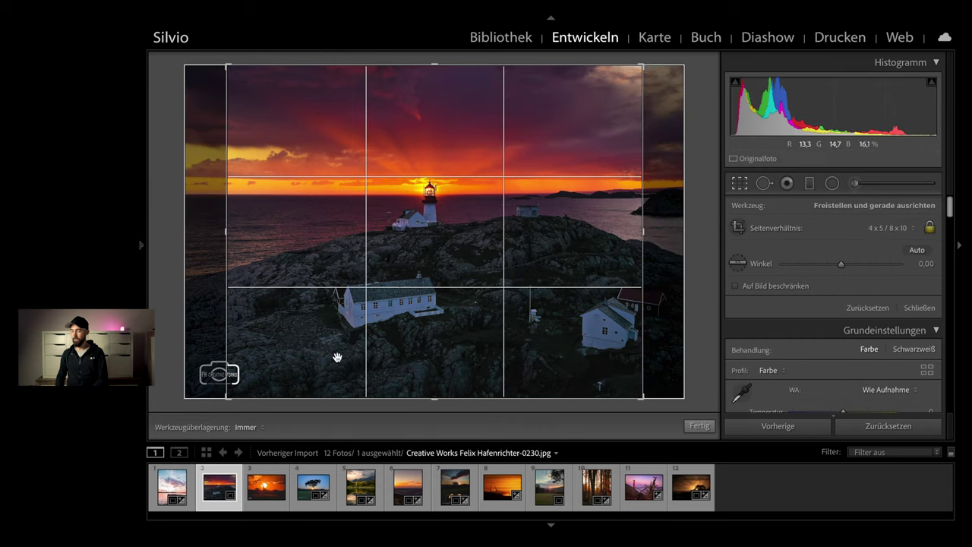
drag(398, 295, 379, 291)
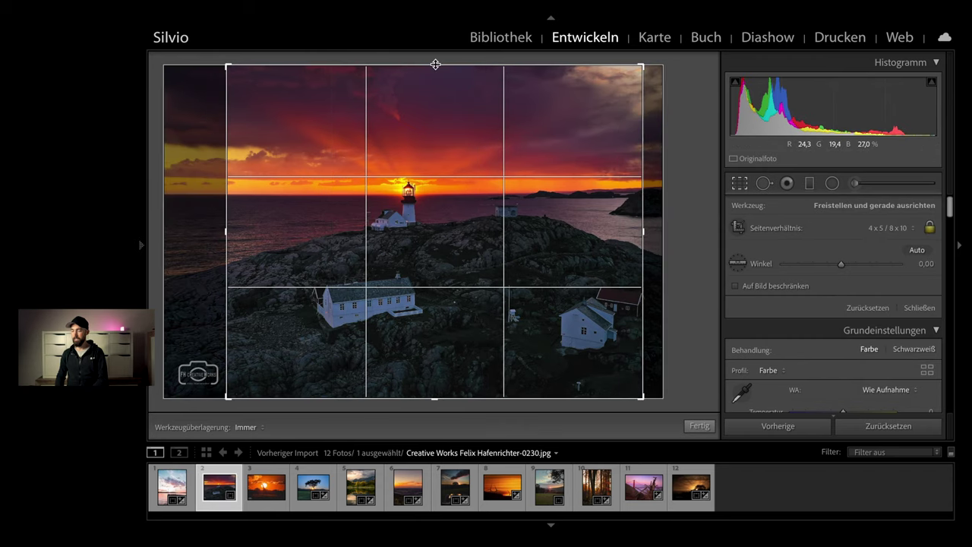
drag(435, 65, 436, 79)
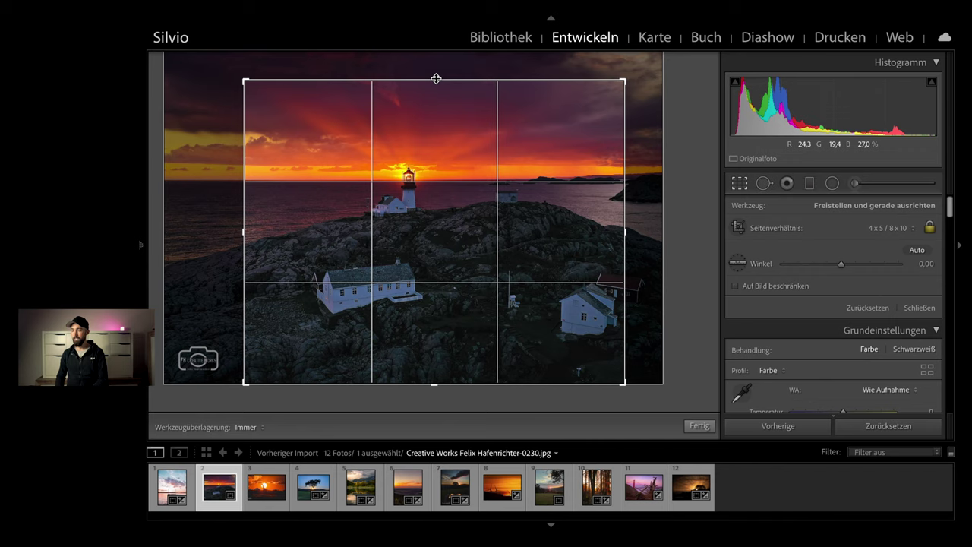
key(d)
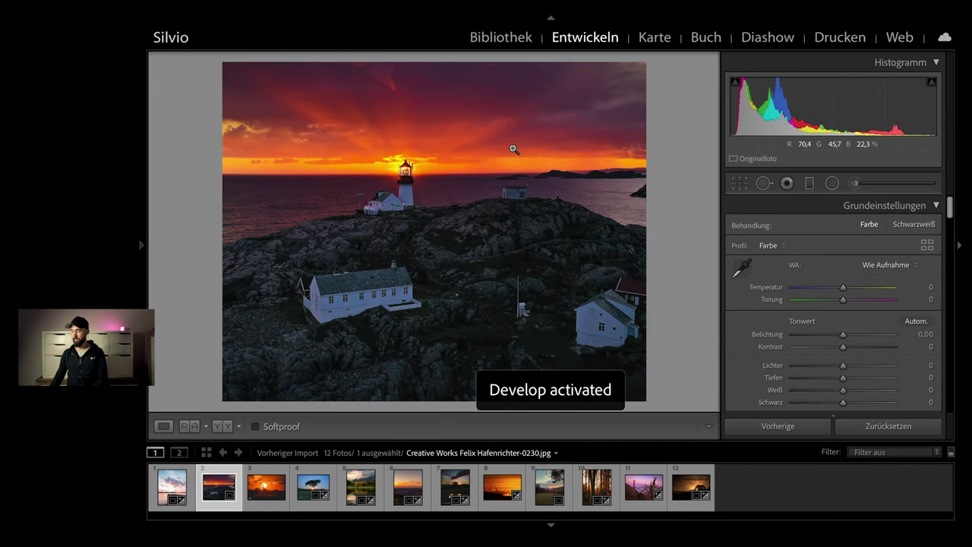
Step: Refine the 4x5 crop into a tighter portrait frame around the lighthouse and sun
click(740, 184)
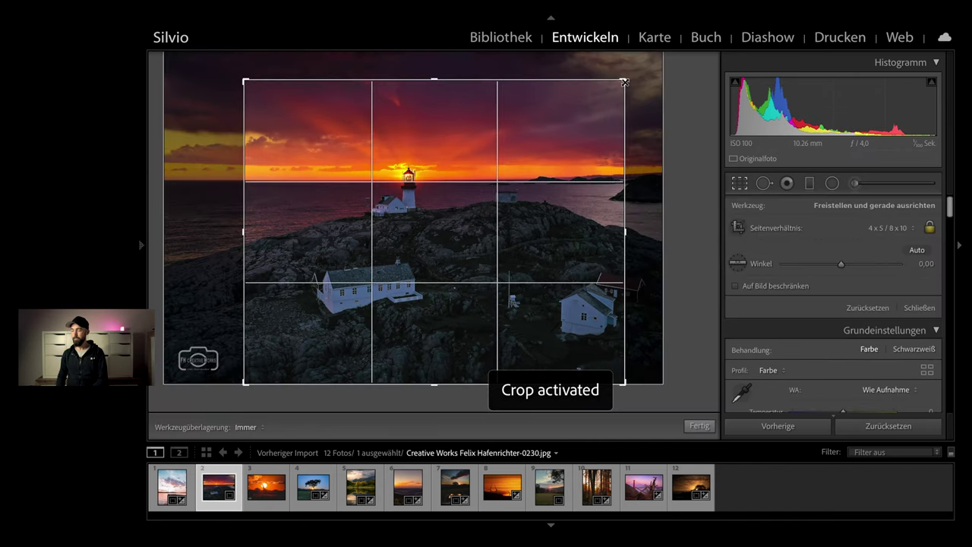
drag(624, 81, 567, 74)
mouse_move(494, 127)
mouse_down()
mouse_move(460, 133)
mouse_move(435, 81)
mouse_up()
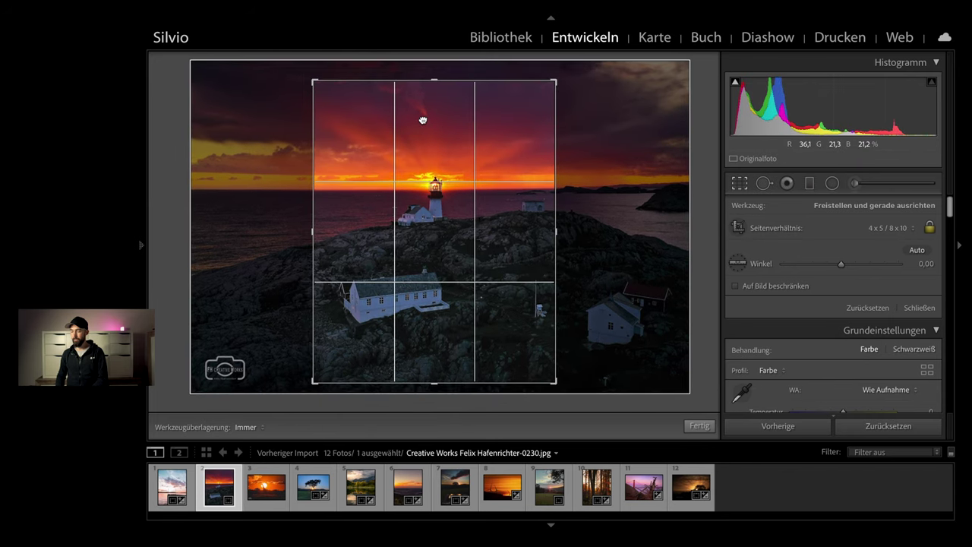
key(d)
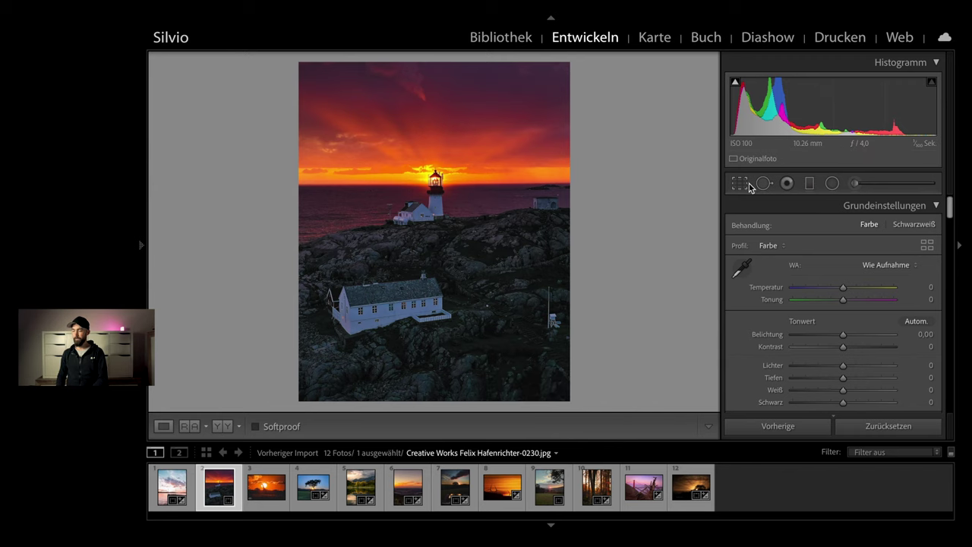
click(748, 184)
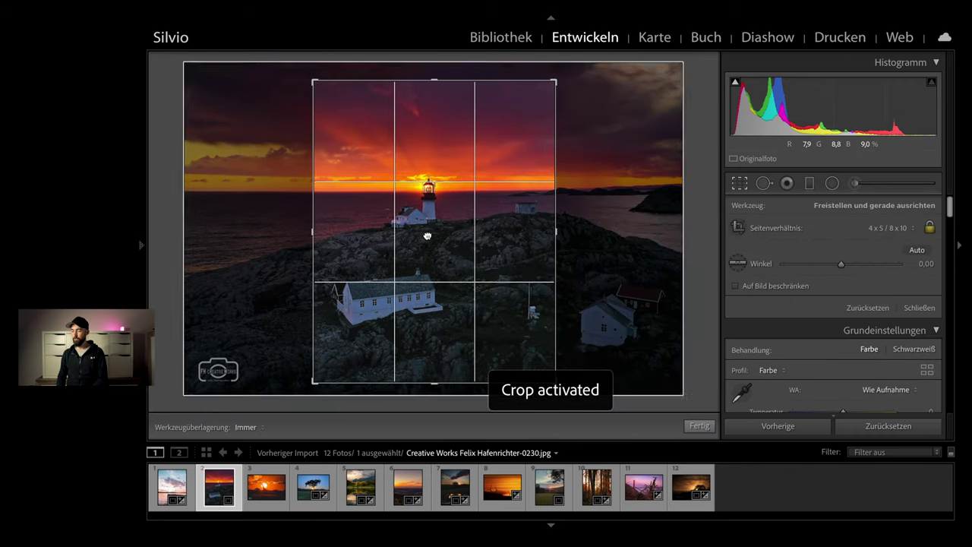
drag(434, 228, 475, 226)
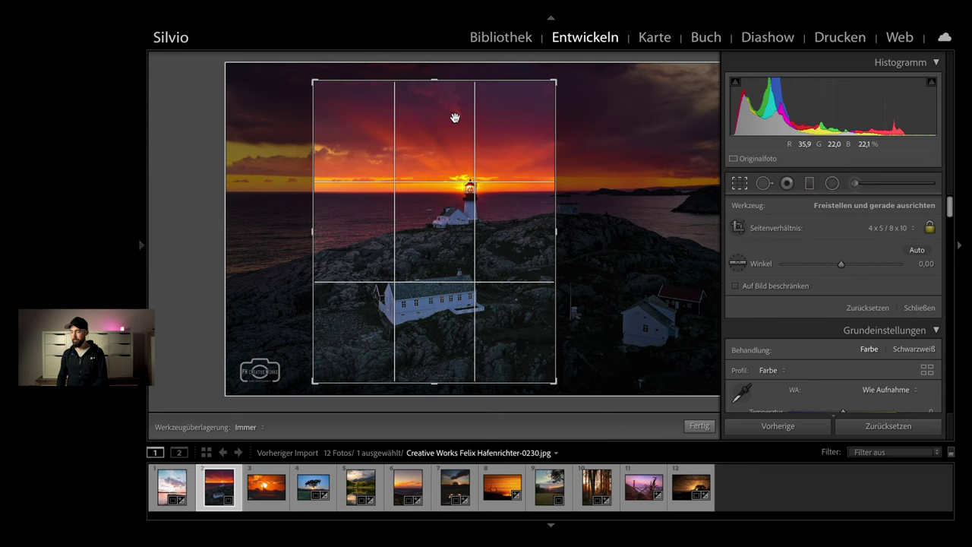
drag(434, 80, 433, 103)
drag(412, 153, 420, 158)
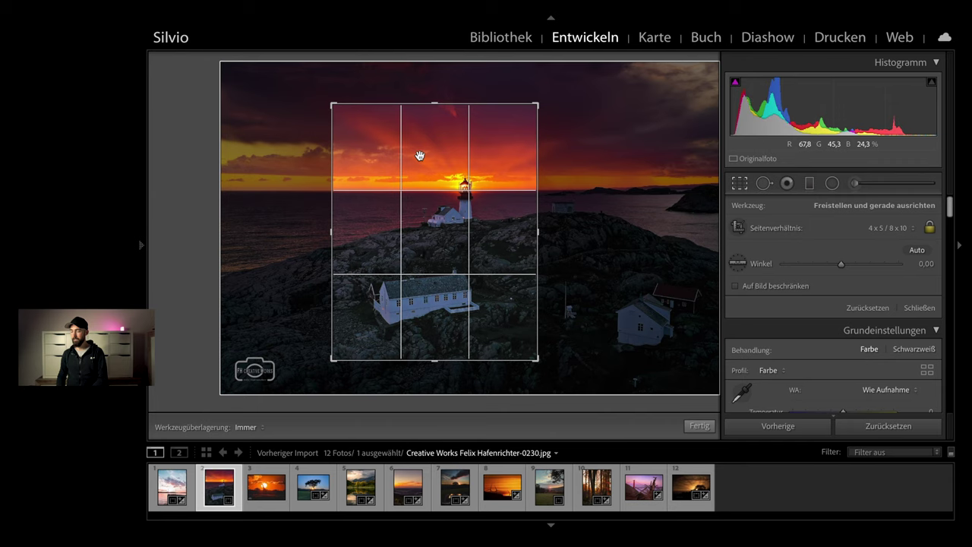
key(d)
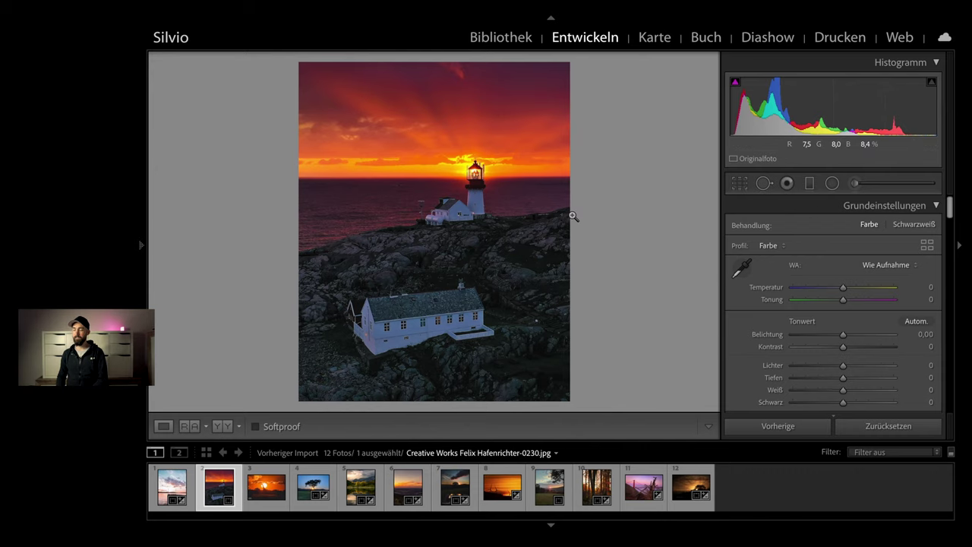
Step: Set the lighthouse crop back to the Wie Aufnahme (original) ratio, restoring the landscape frame
click(745, 182)
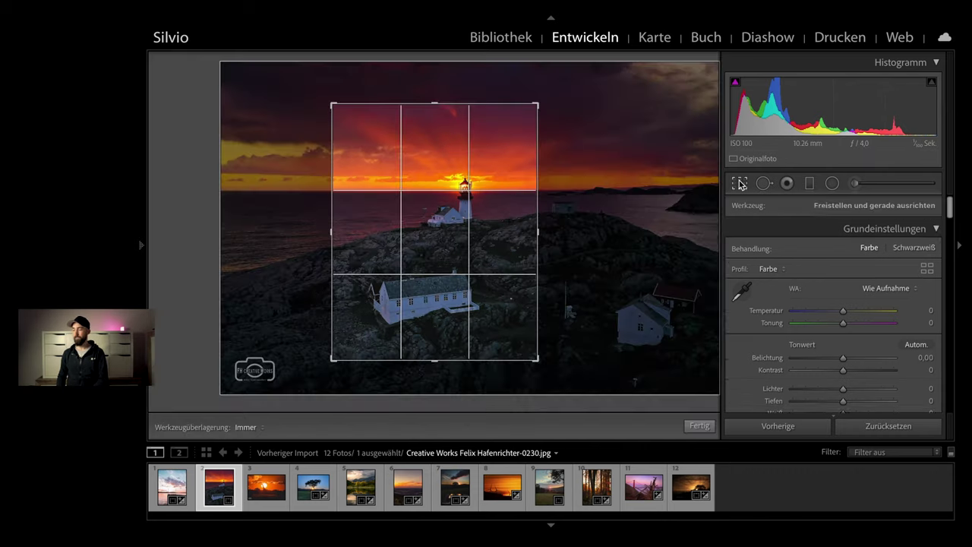
click(893, 228)
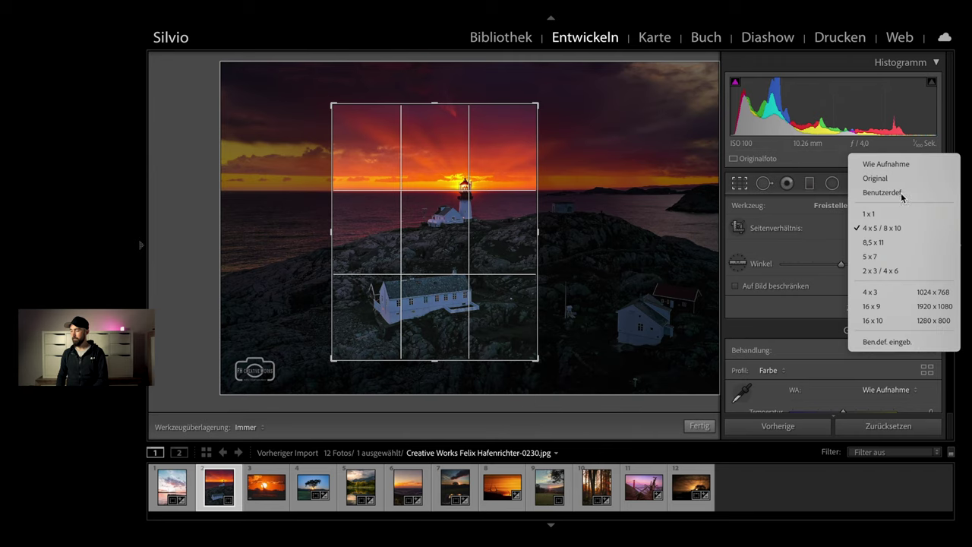
click(912, 162)
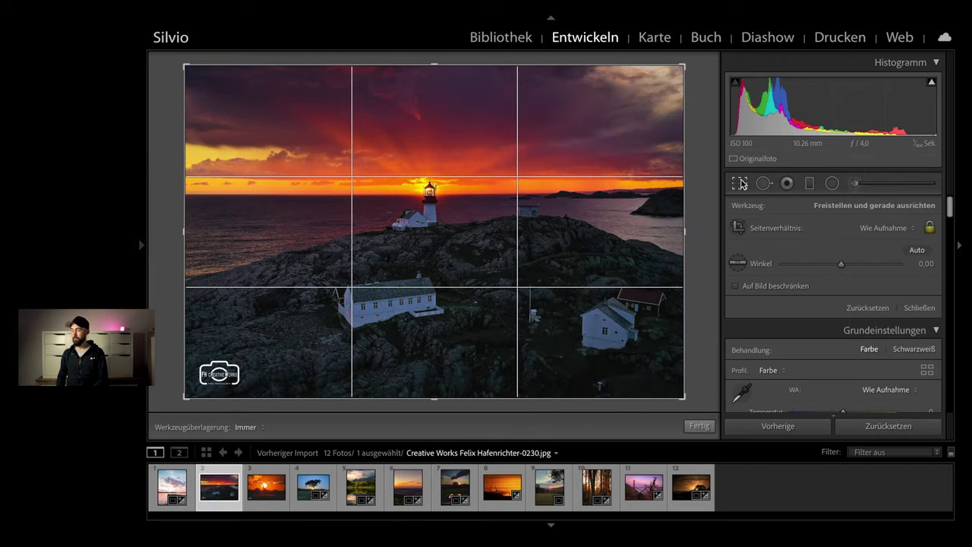
click(741, 183)
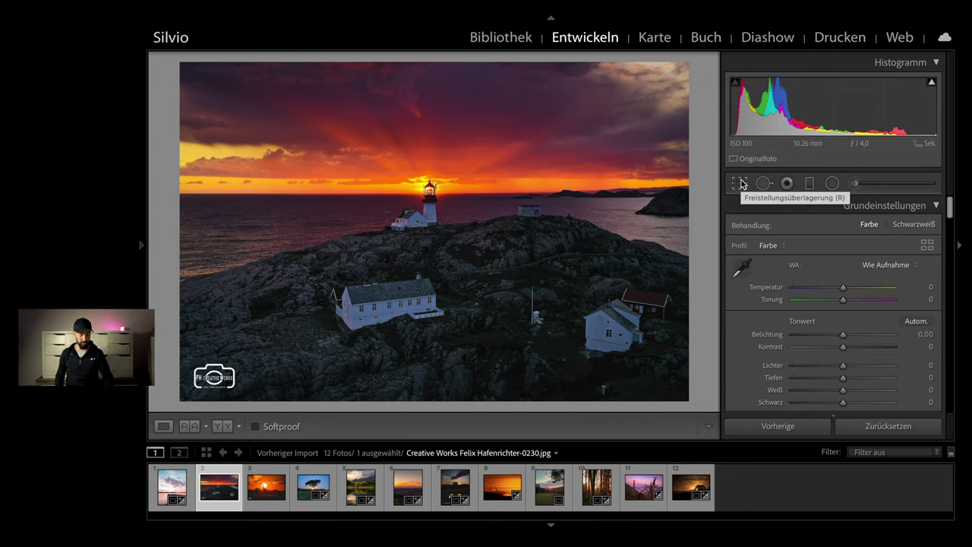
Step: Reset the forest and Golden Gate photos with Zurücksetzen, ending on the forest photo
click(596, 490)
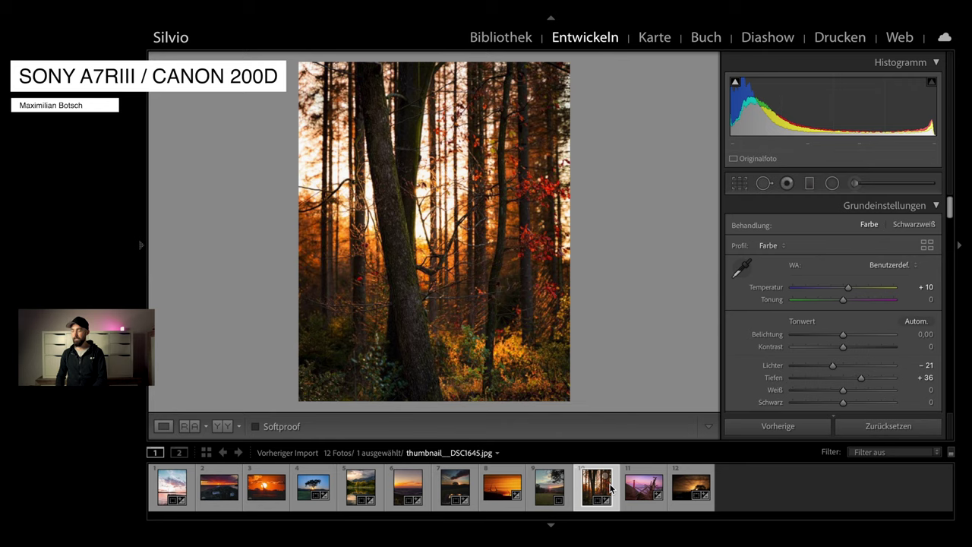
click(864, 428)
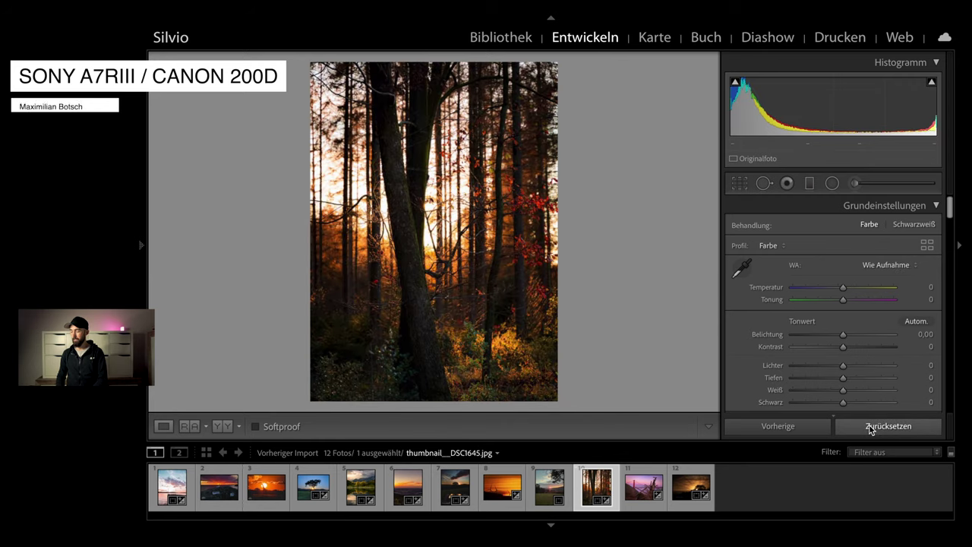
click(641, 489)
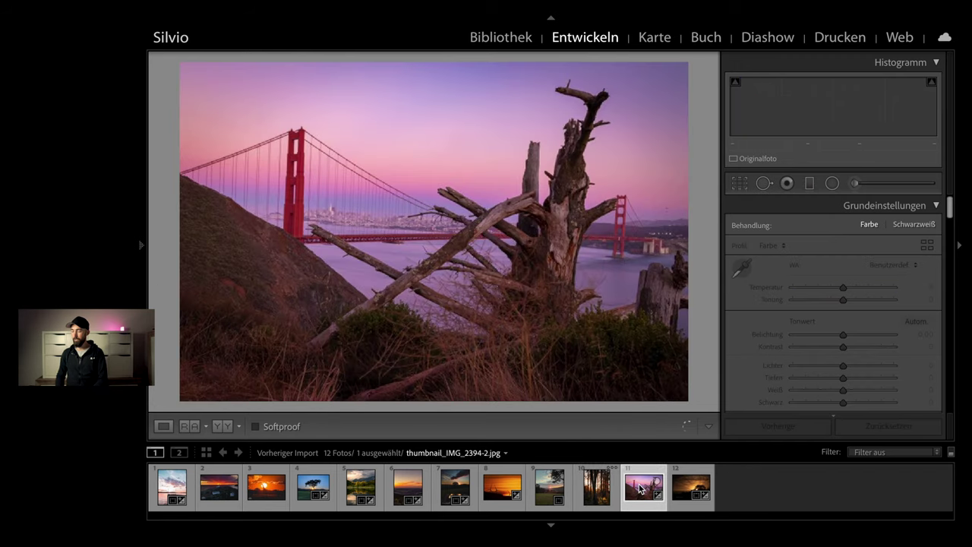
click(865, 432)
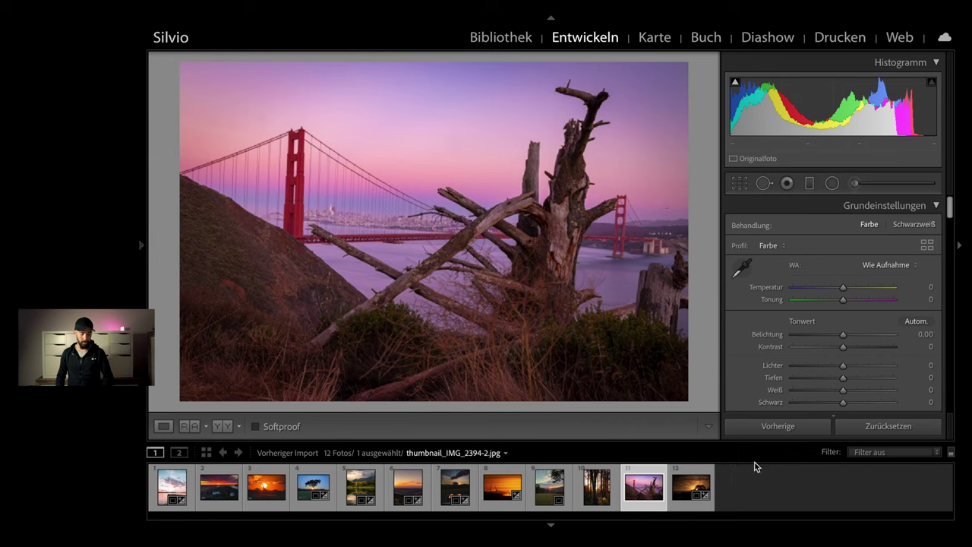
click(597, 491)
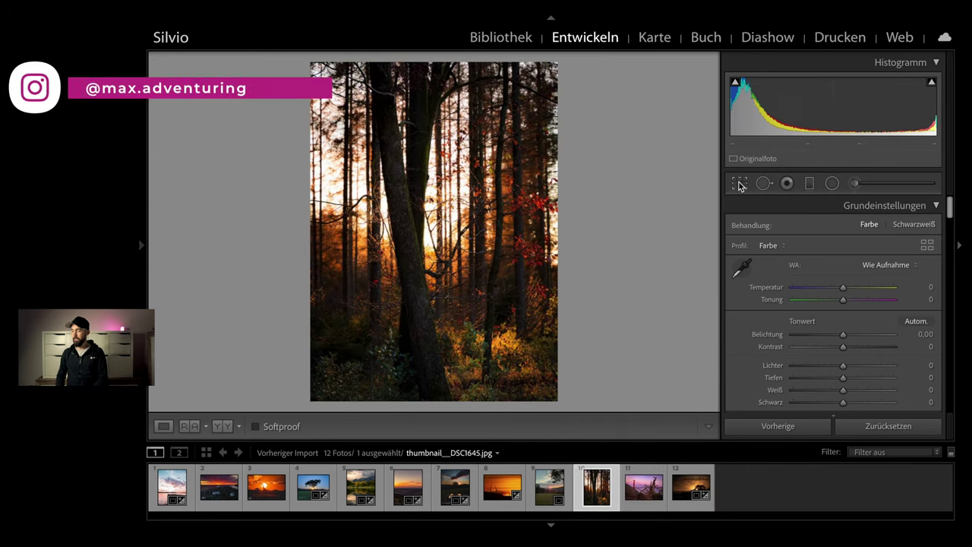
Step: Crop the forest photo to 4 x 5 / 8 x 10, trimming slightly from the top-left corner
click(740, 186)
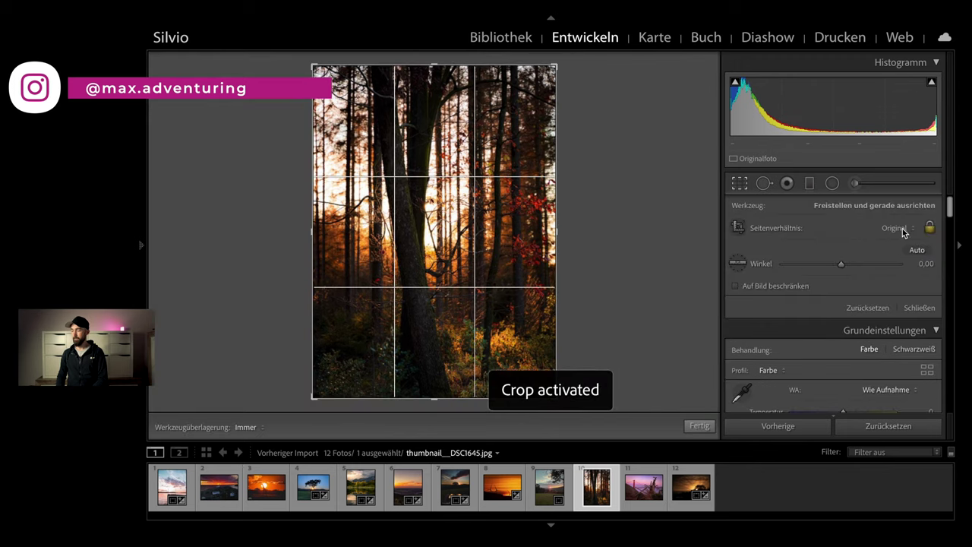
click(904, 229)
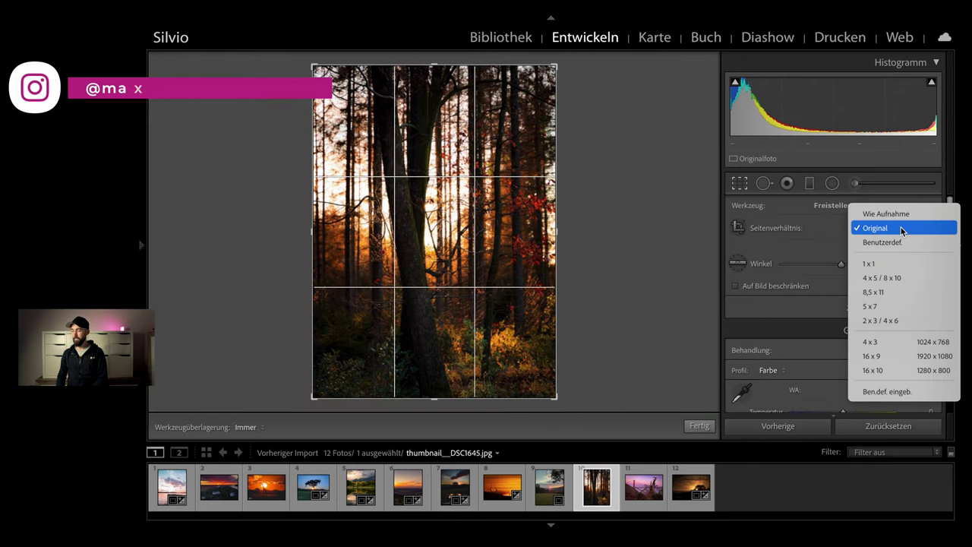
click(911, 278)
drag(313, 79, 322, 90)
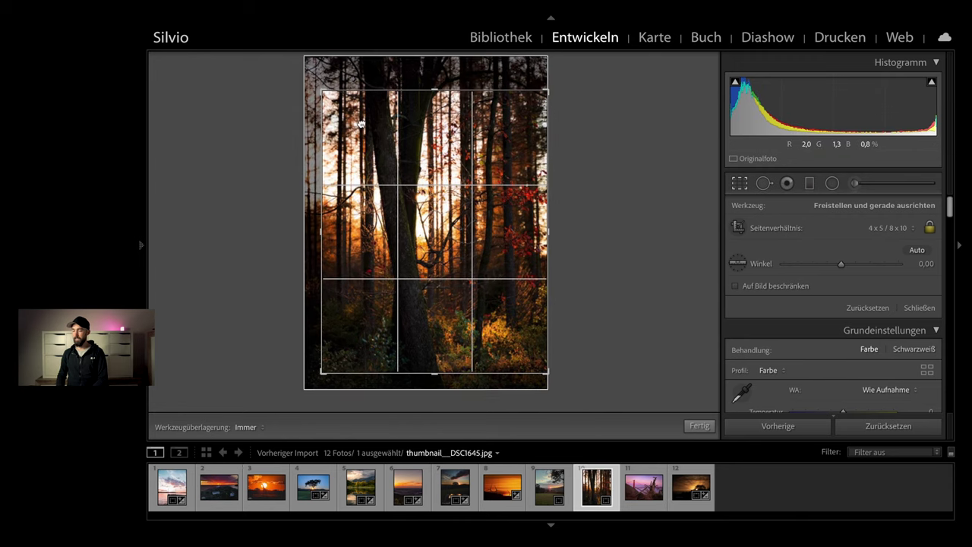
drag(361, 123, 359, 117)
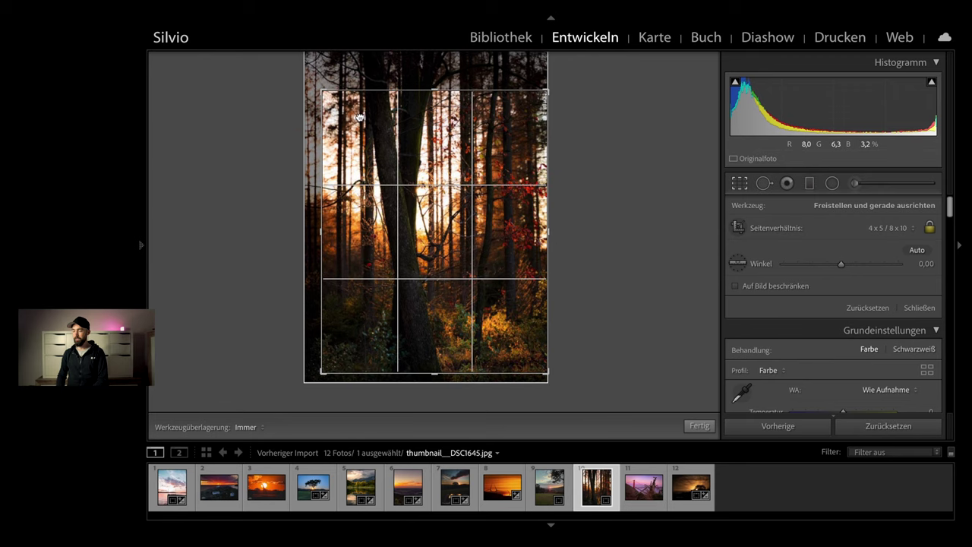
key(d)
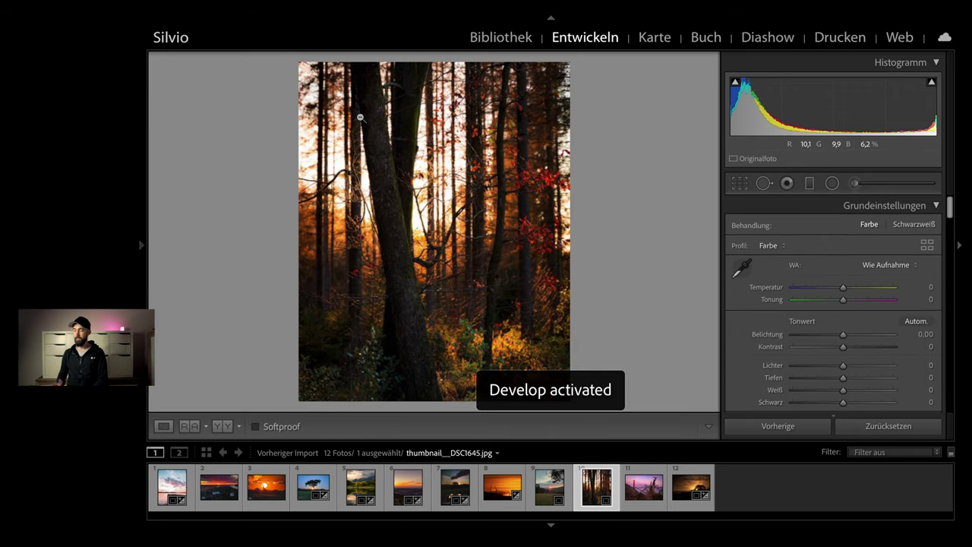
Step: Set the forest photo's Tiefen to +27 with Lichter at 0, then open the Golden Gate photo
scroll(844, 369, down, 2)
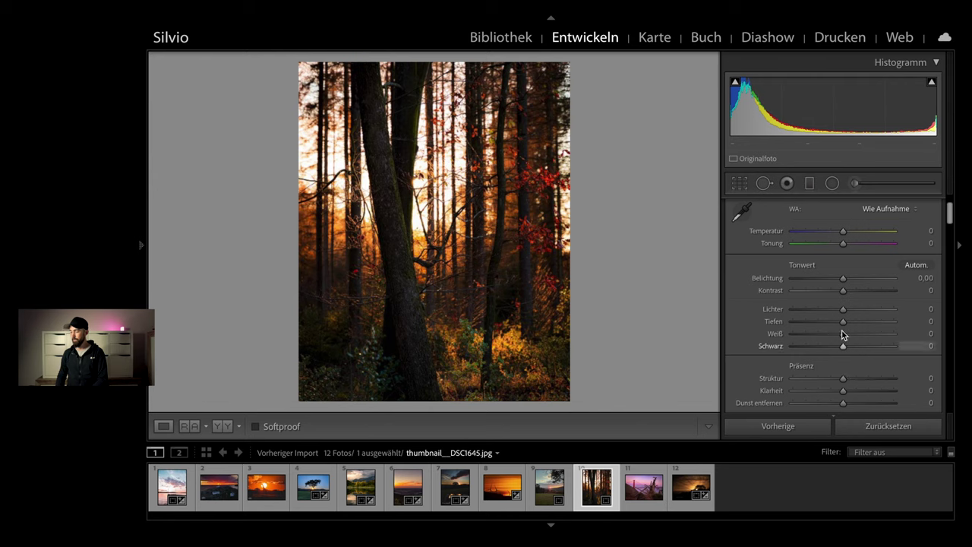
drag(848, 327, 870, 325)
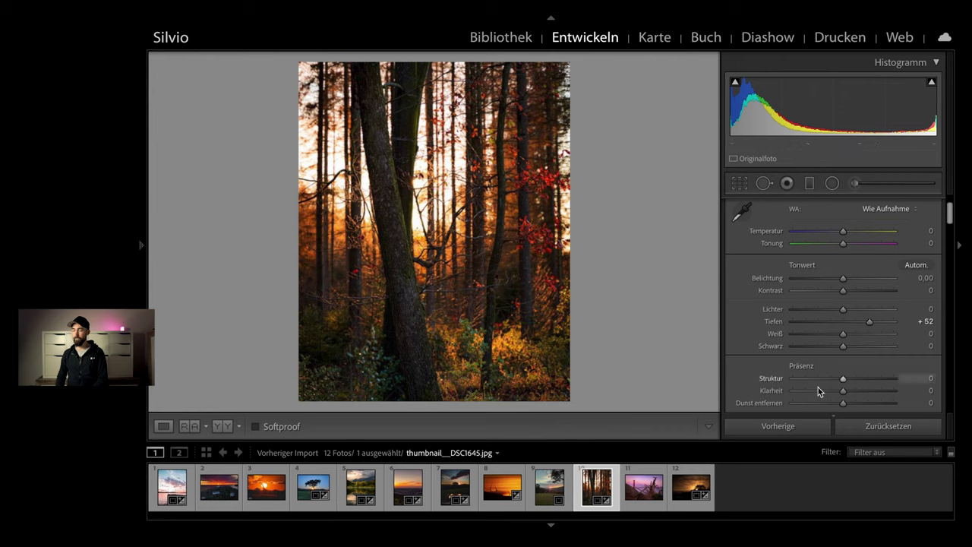
mouse_move(883, 324)
mouse_down()
mouse_move(874, 326)
mouse_move(892, 321)
mouse_move(813, 314)
mouse_up()
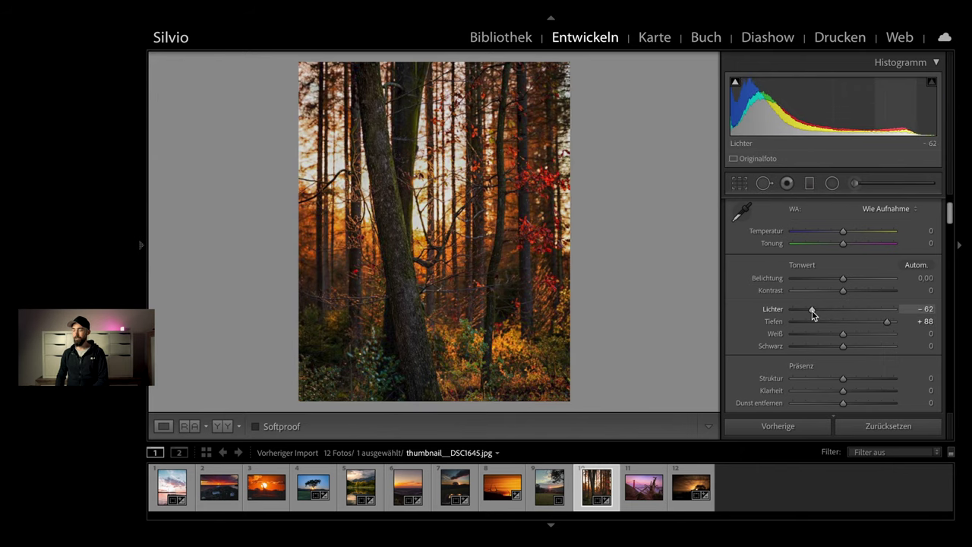
double_click(773, 309)
click(854, 322)
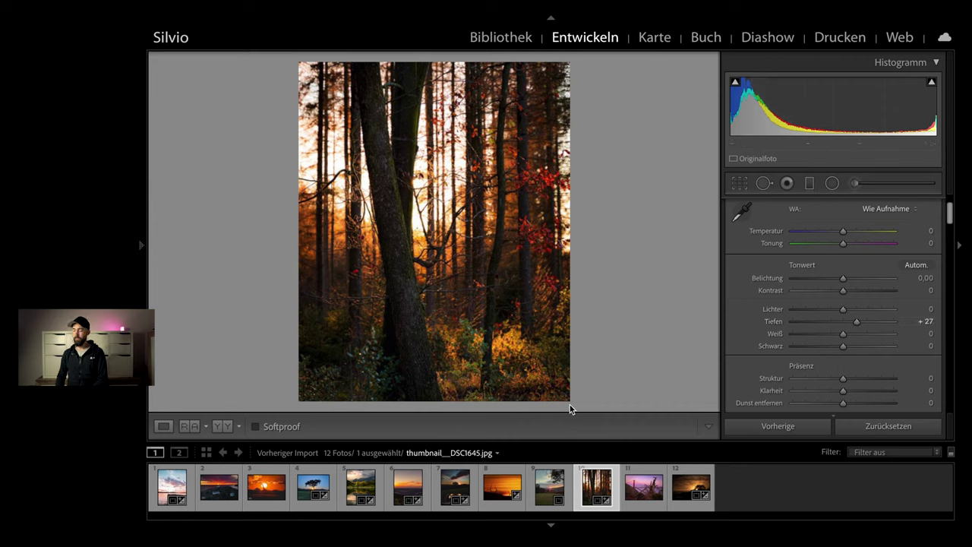
click(637, 492)
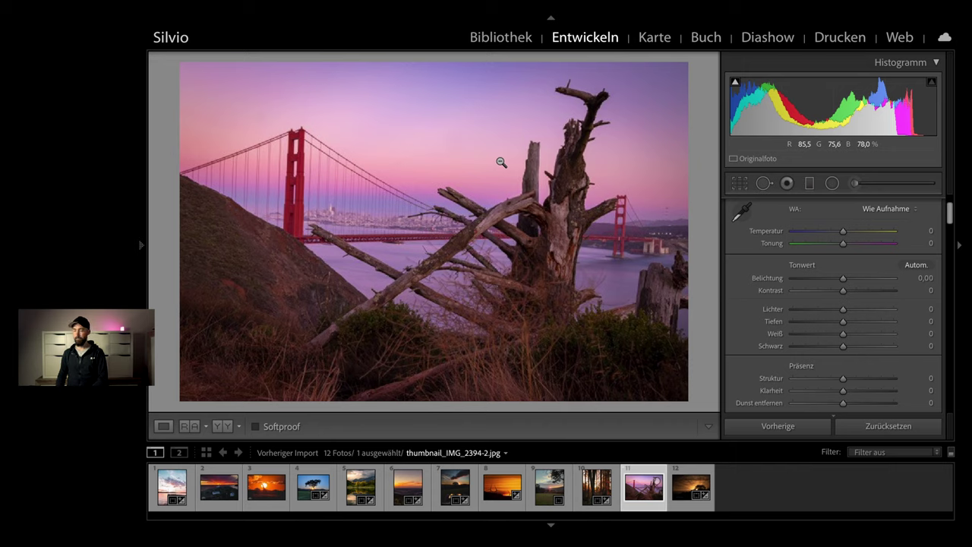
click(739, 183)
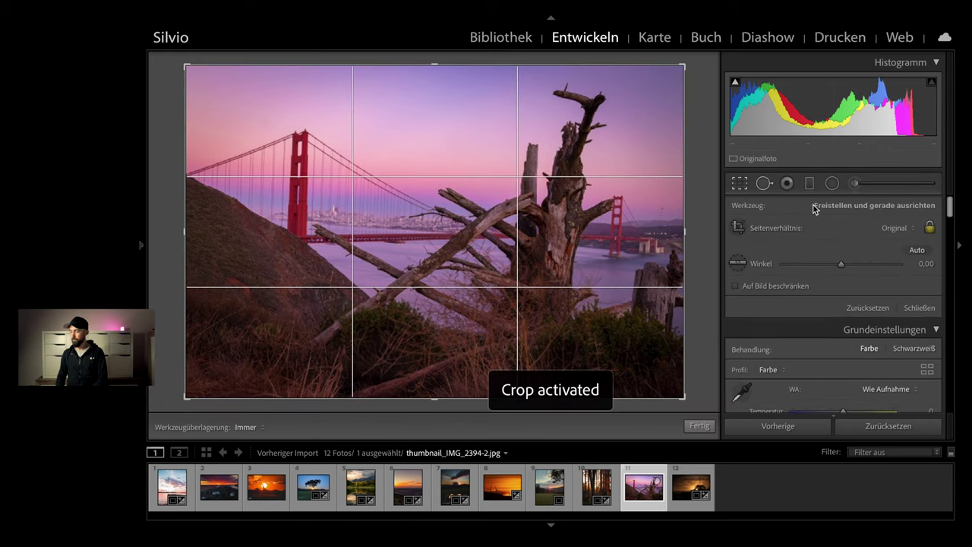
click(904, 228)
click(917, 275)
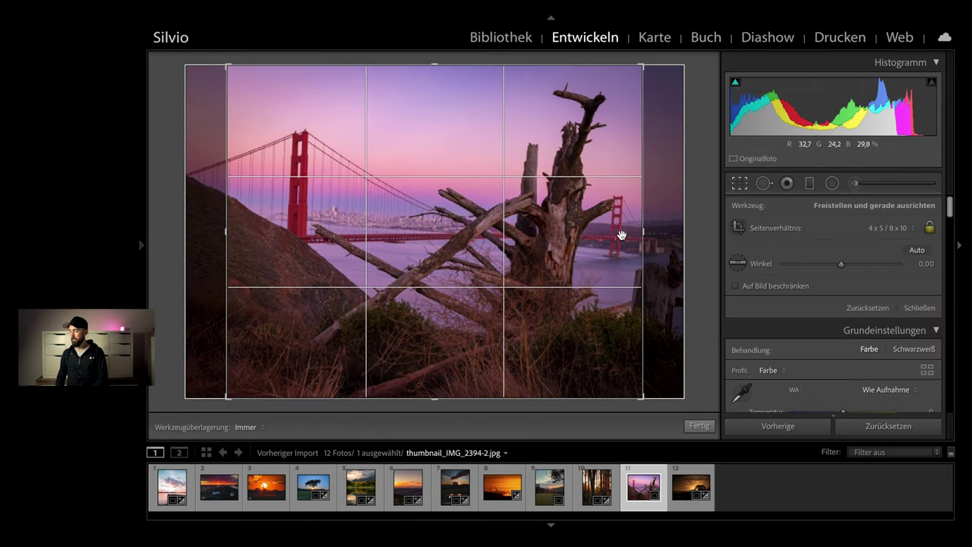
drag(509, 223, 494, 222)
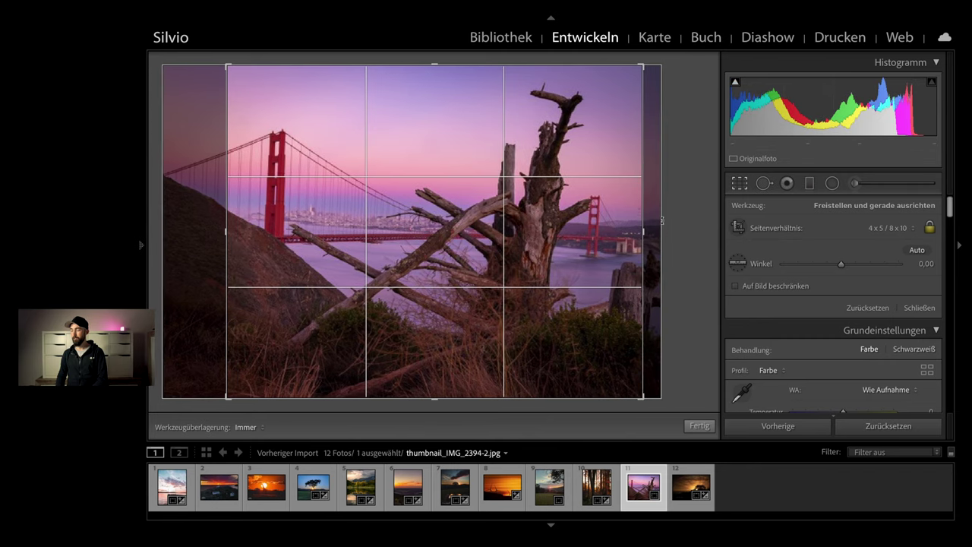
drag(695, 220, 692, 222)
mouse_move(544, 212)
mouse_down()
mouse_move(550, 218)
mouse_move(539, 220)
mouse_up()
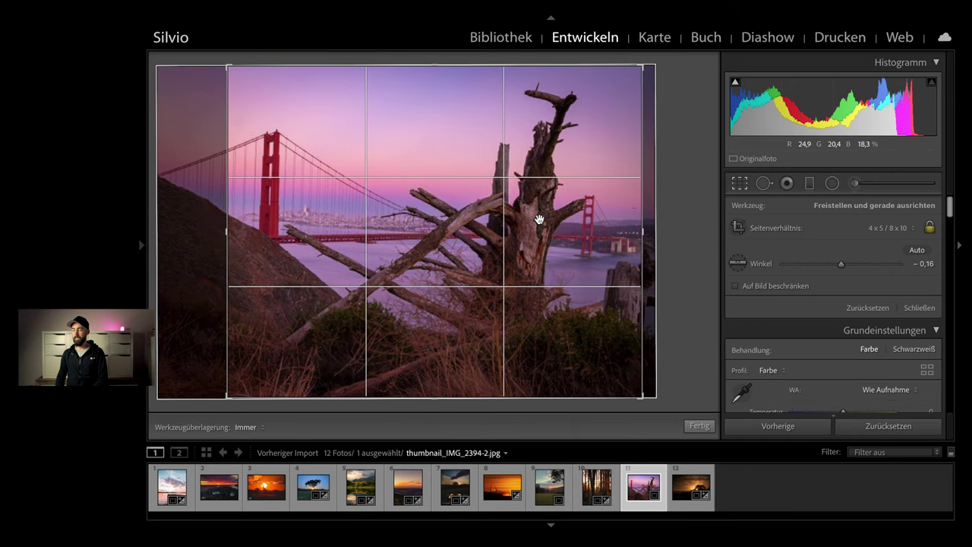
drag(539, 221, 538, 220)
click(895, 232)
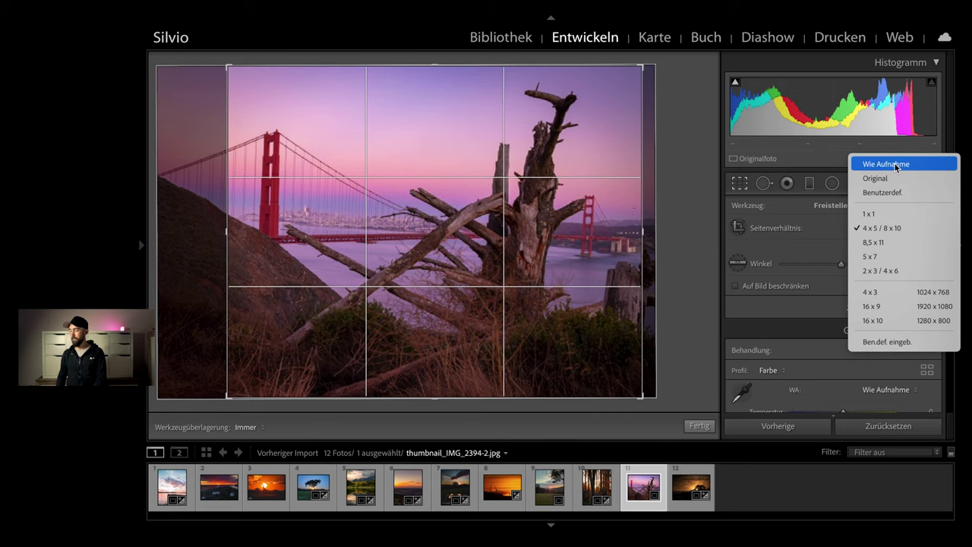
click(895, 163)
click(740, 183)
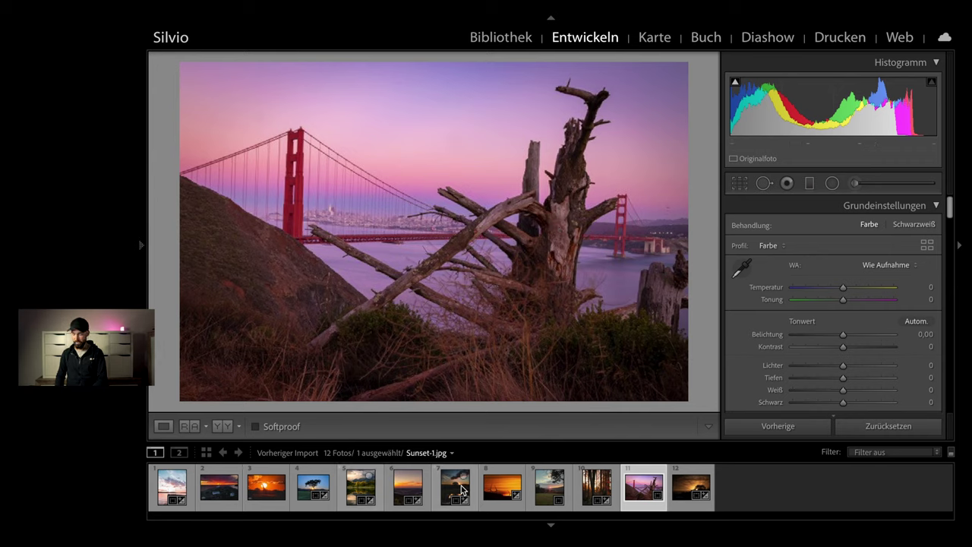
Step: Switch to the valley sunset photo and apply a tighter 4 x 5 portrait crop
click(549, 491)
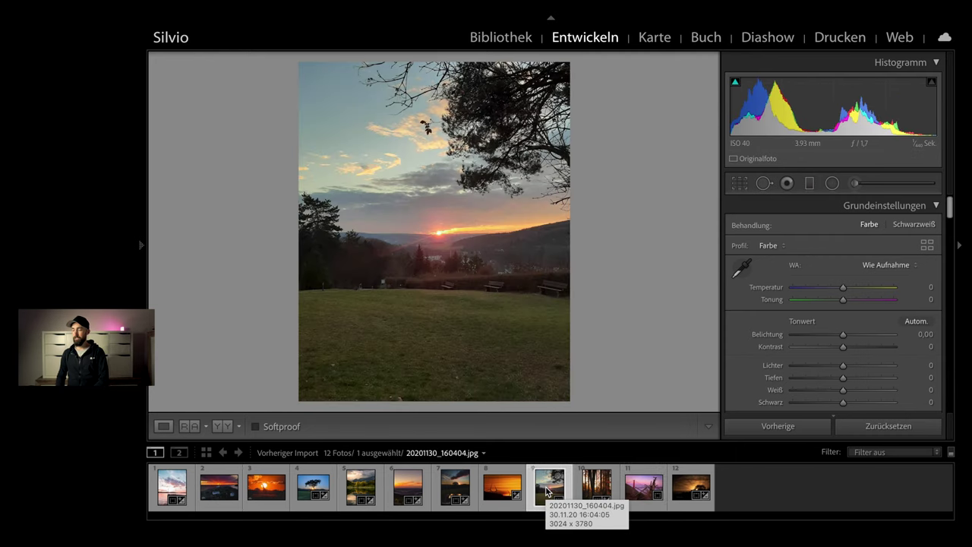
click(741, 185)
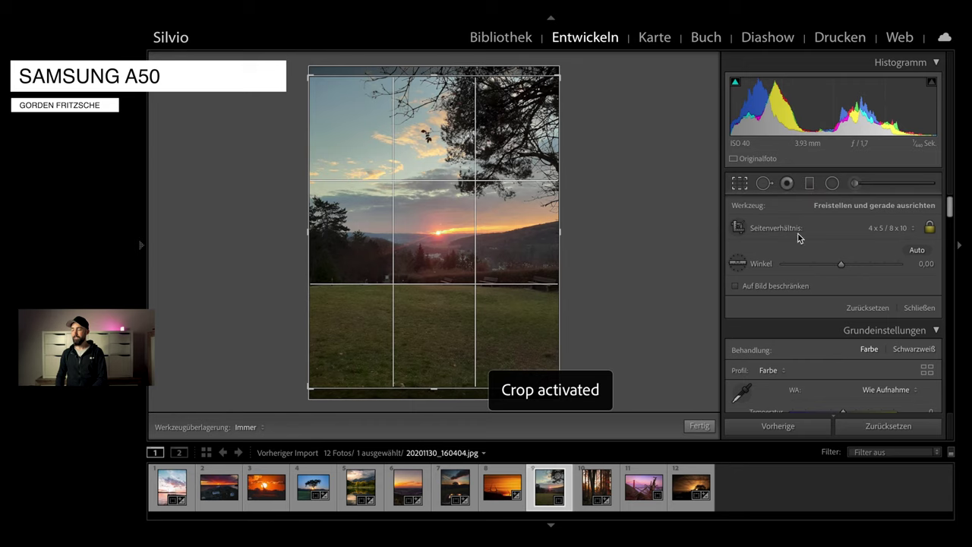
drag(310, 386, 332, 329)
key(Return)
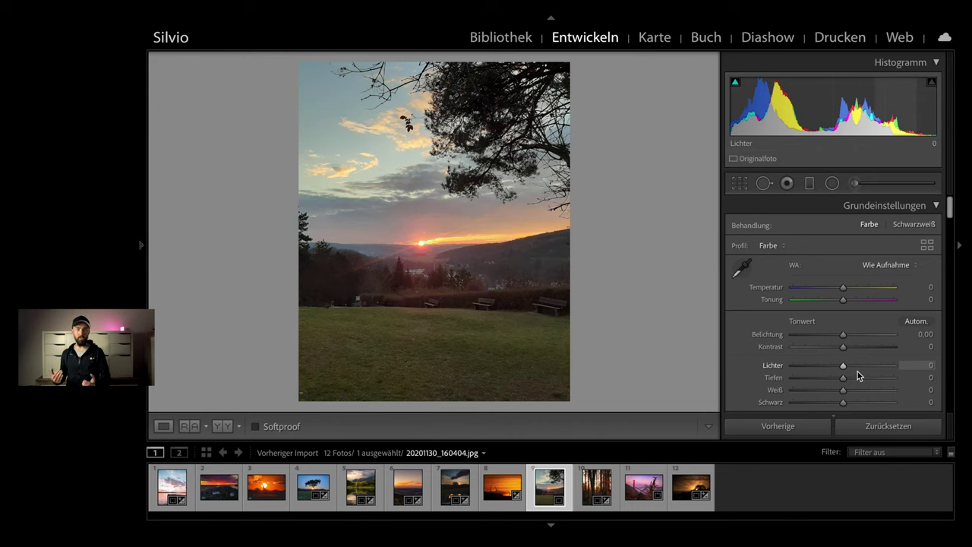
click(743, 186)
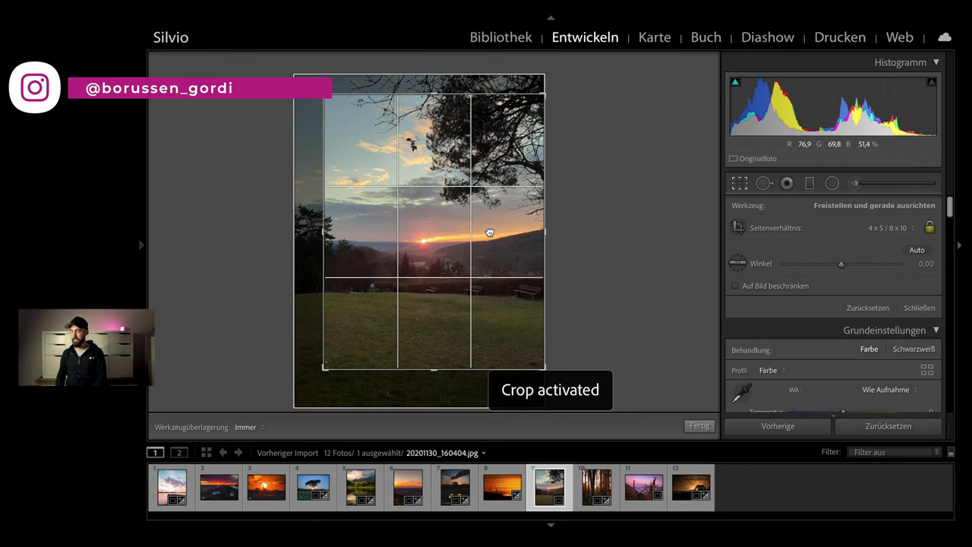
click(741, 186)
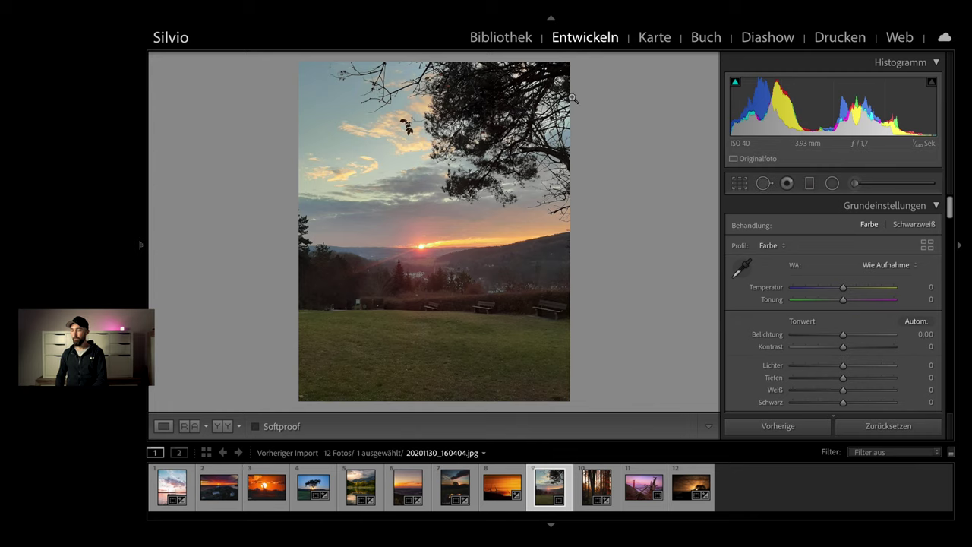
Step: Set the valley sunset's contrast to +11 and shadows to -2, then open the town sunset
scroll(836, 282, down, 1)
drag(843, 252, 848, 256)
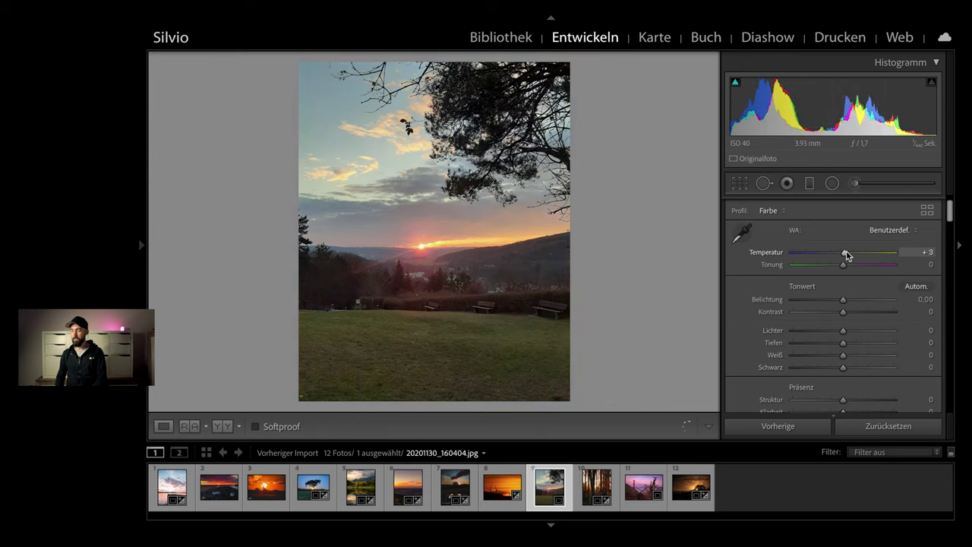
scroll(834, 329, down, 2)
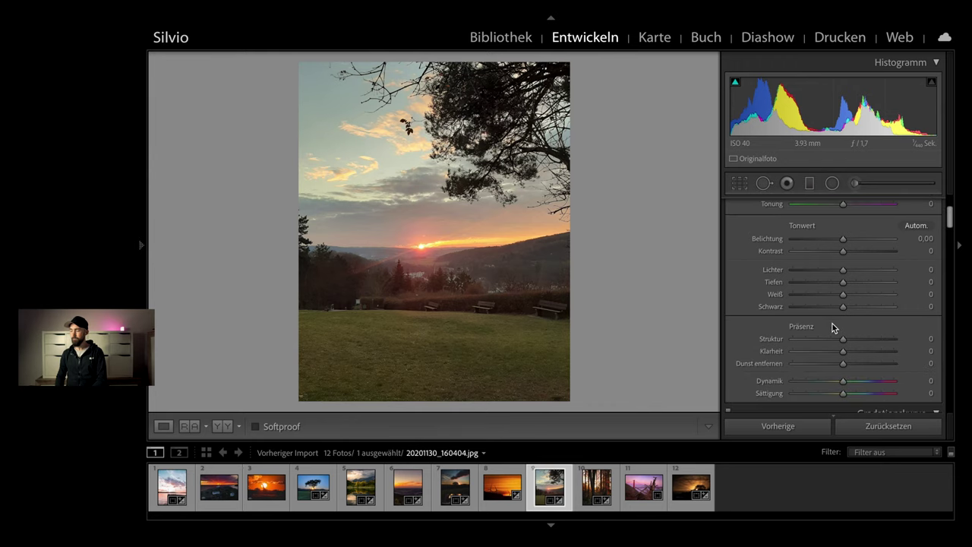
double_click(844, 283)
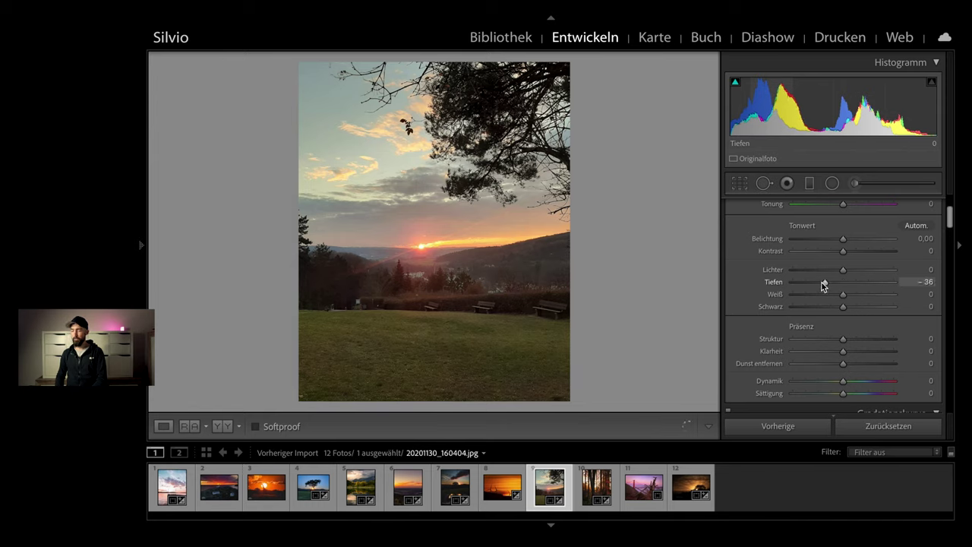
drag(822, 283, 818, 286)
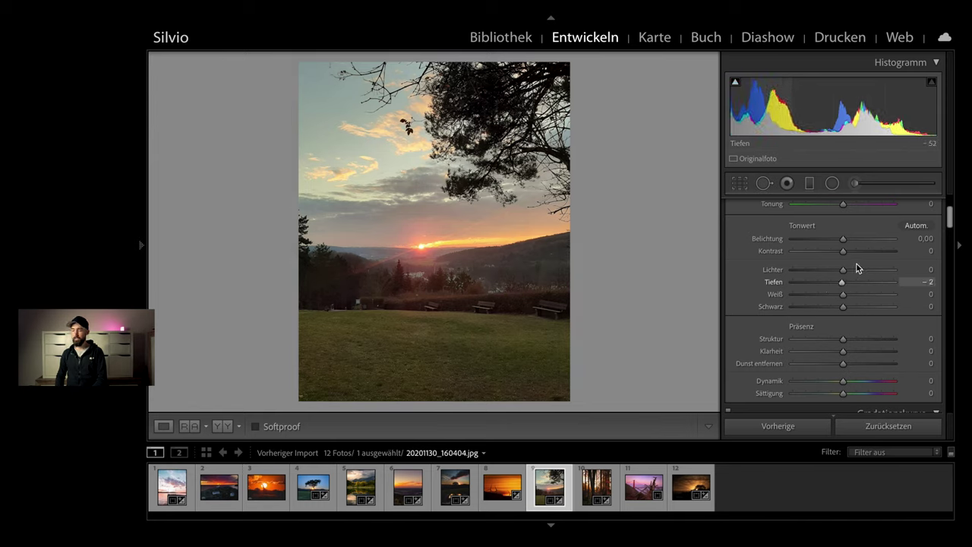
drag(843, 251, 849, 254)
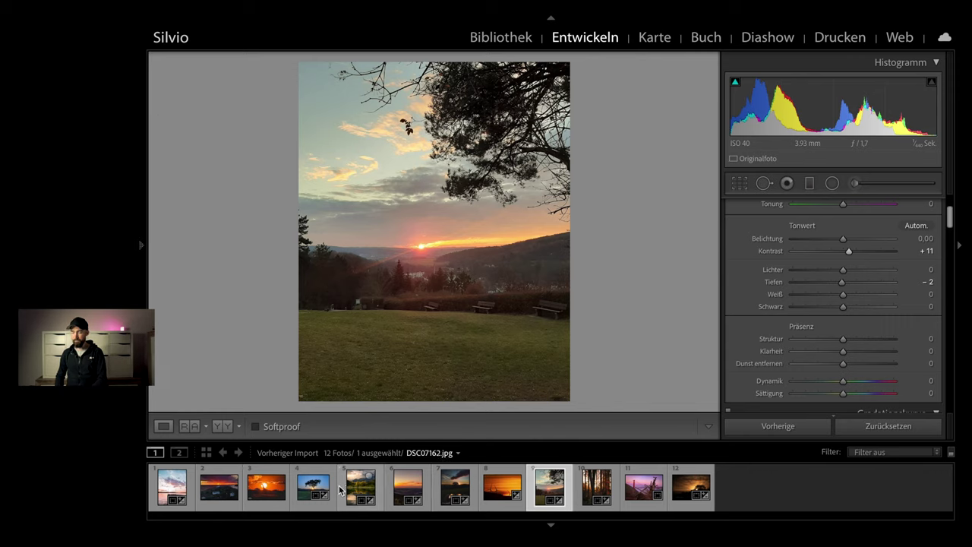
click(405, 491)
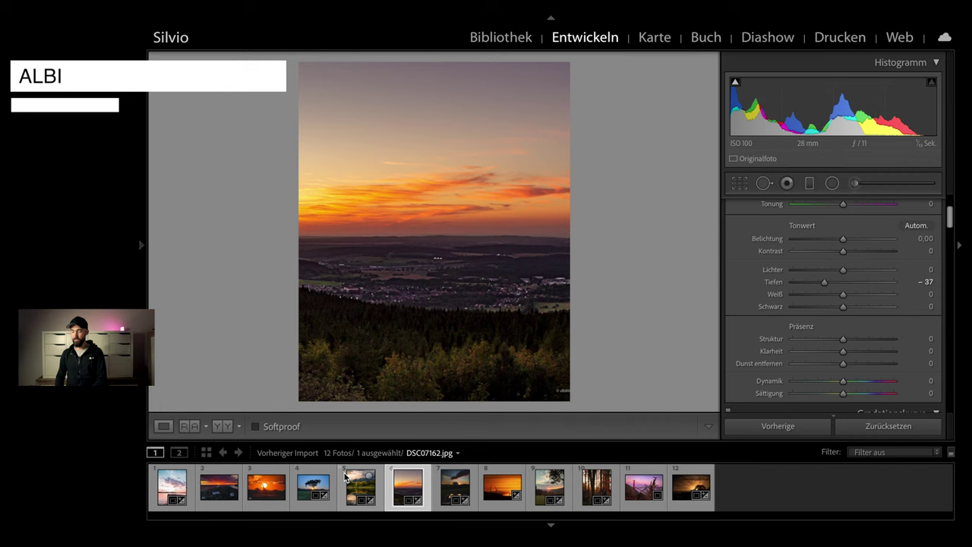
Step: Reset IMG_2906.jpg with Zurücksetzen and darken its Tiefen to -40
click(313, 486)
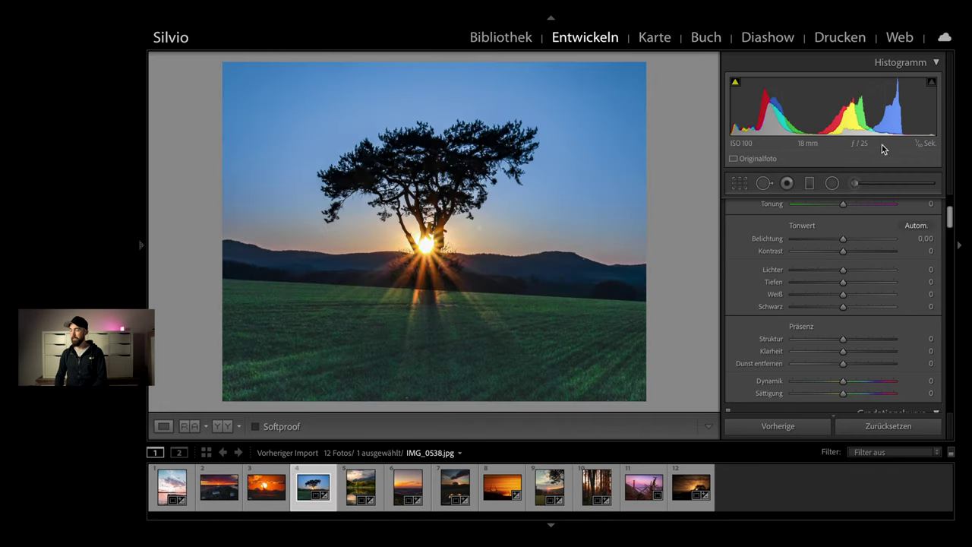
click(410, 493)
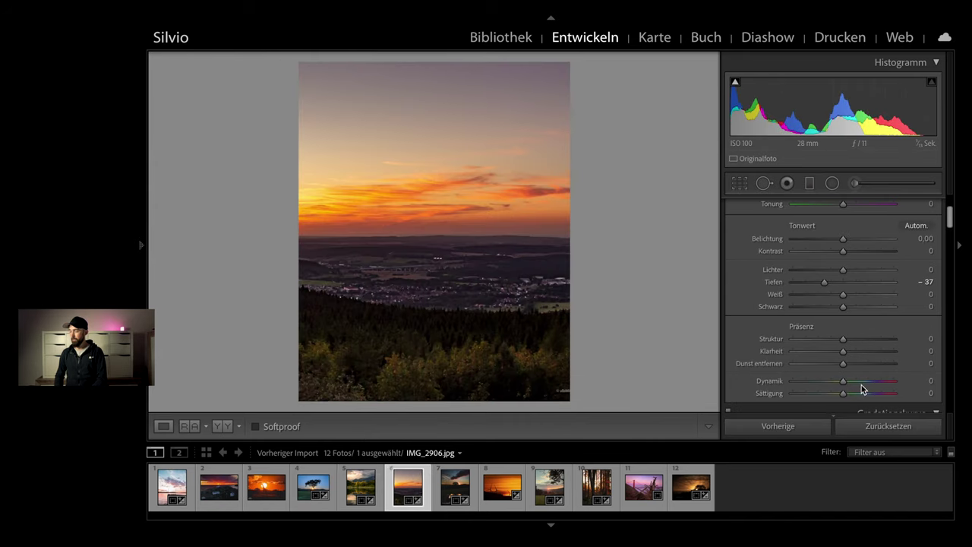
click(869, 426)
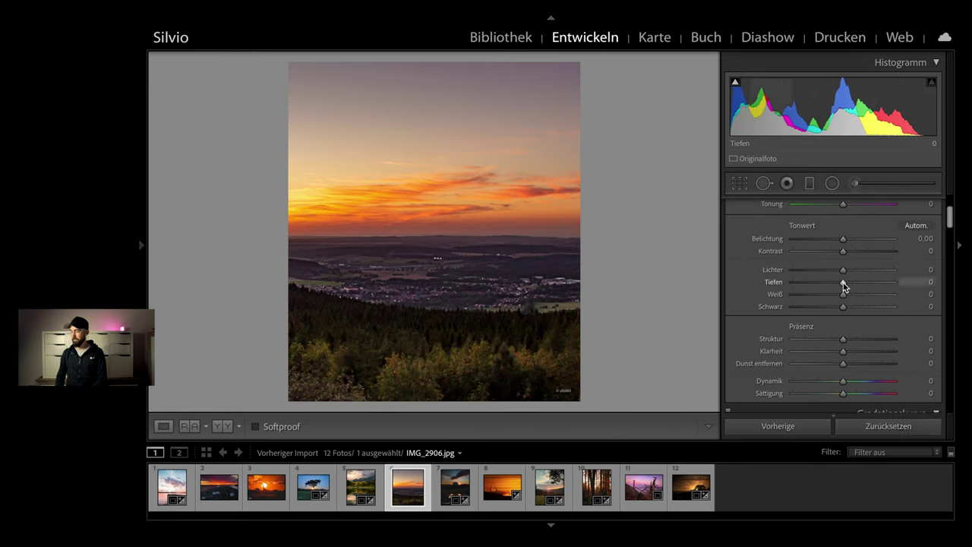
drag(842, 283, 822, 283)
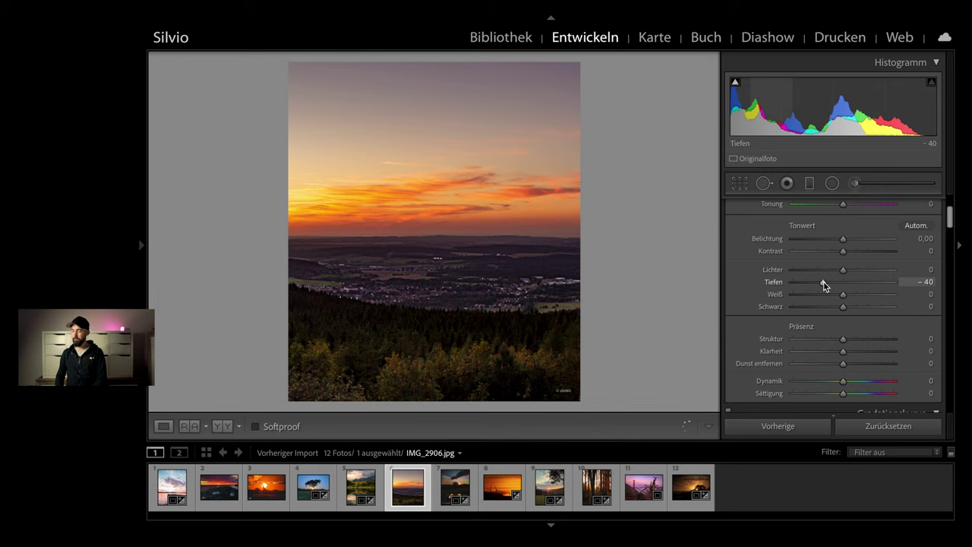
click(458, 352)
Step: Zoom into the dark forest and set Rauschreduzierung Luminanz to 6 and Farbe to 7
drag(465, 354, 469, 243)
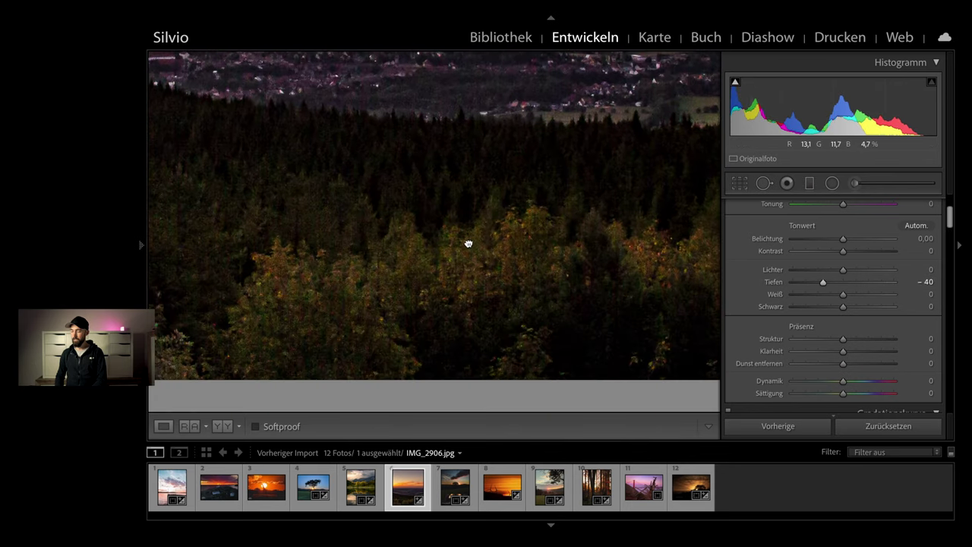
scroll(828, 281, down, 2)
scroll(829, 286, down, 3)
scroll(829, 286, down, 3)
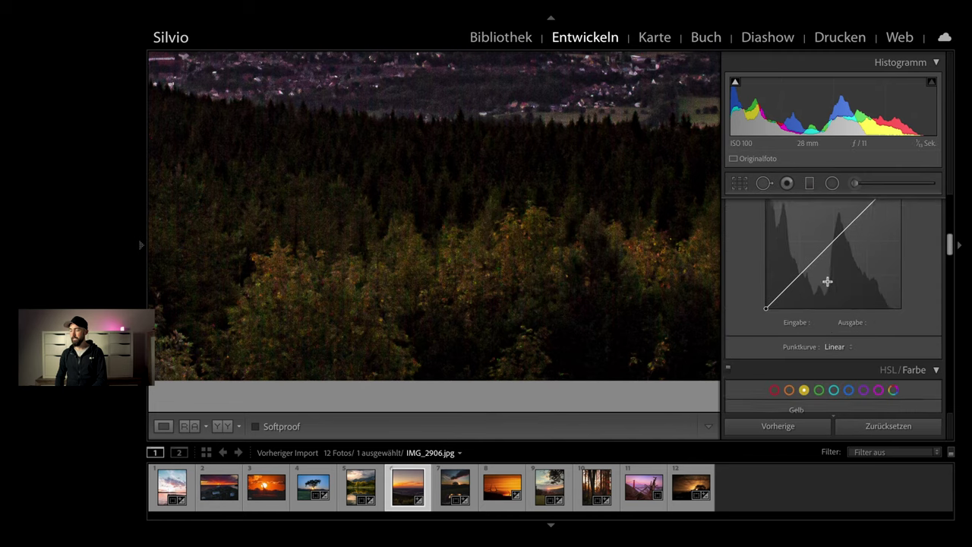
scroll(828, 286, down, 3)
scroll(829, 286, down, 3)
scroll(829, 282, down, 2)
scroll(829, 283, down, 3)
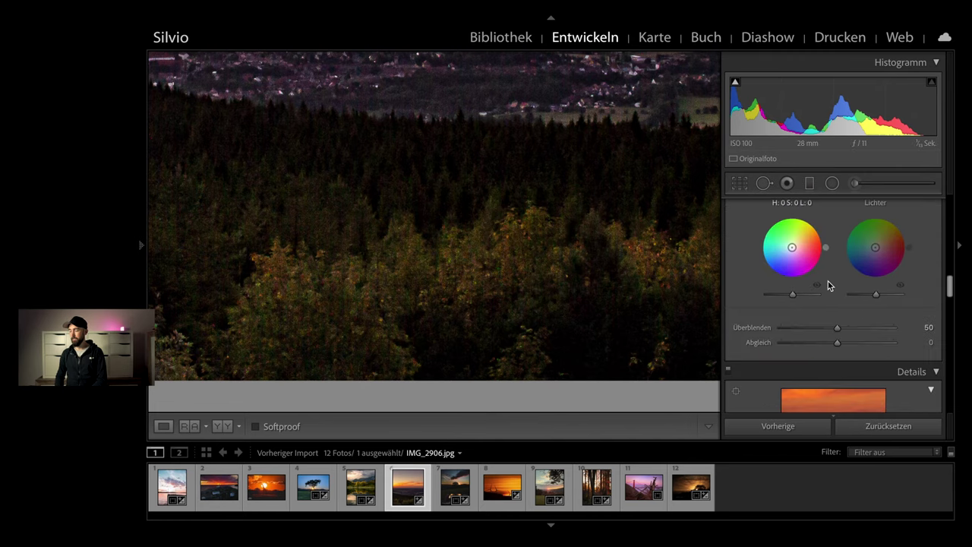
scroll(829, 282, down, 3)
scroll(829, 283, down, 2)
scroll(828, 283, down, 1)
scroll(828, 283, down, 2)
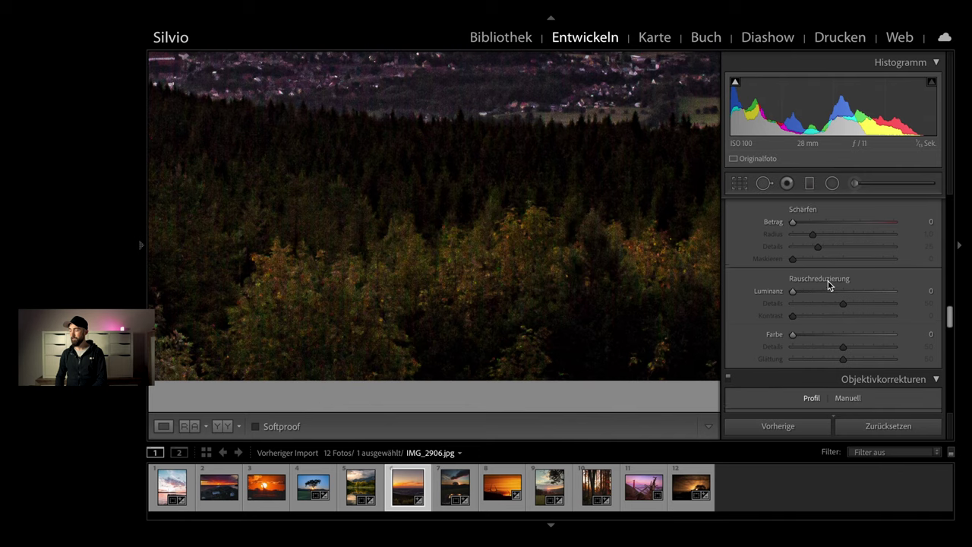
drag(793, 293, 796, 296)
drag(793, 336, 797, 339)
scroll(834, 304, up, 1)
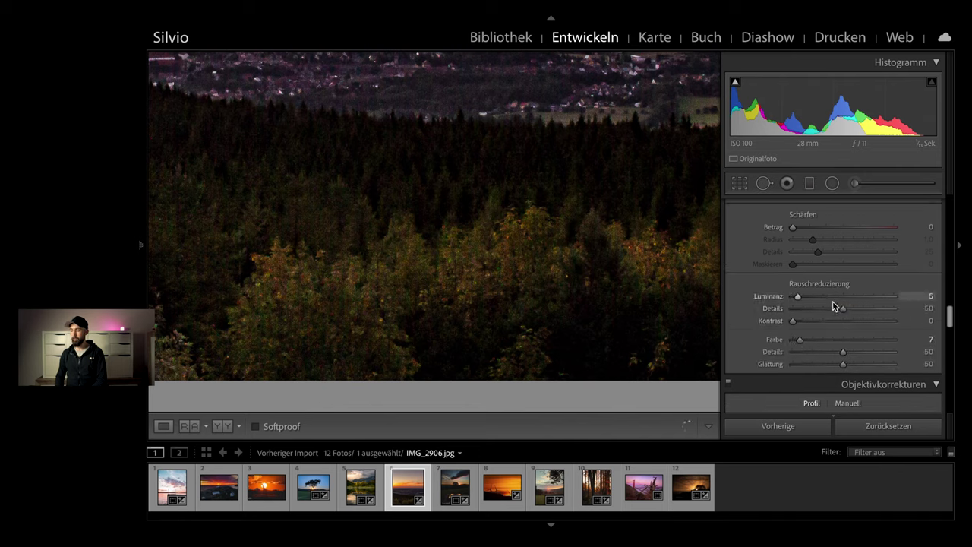
scroll(834, 304, up, 3)
scroll(832, 305, up, 3)
scroll(833, 305, up, 3)
scroll(833, 305, up, 1)
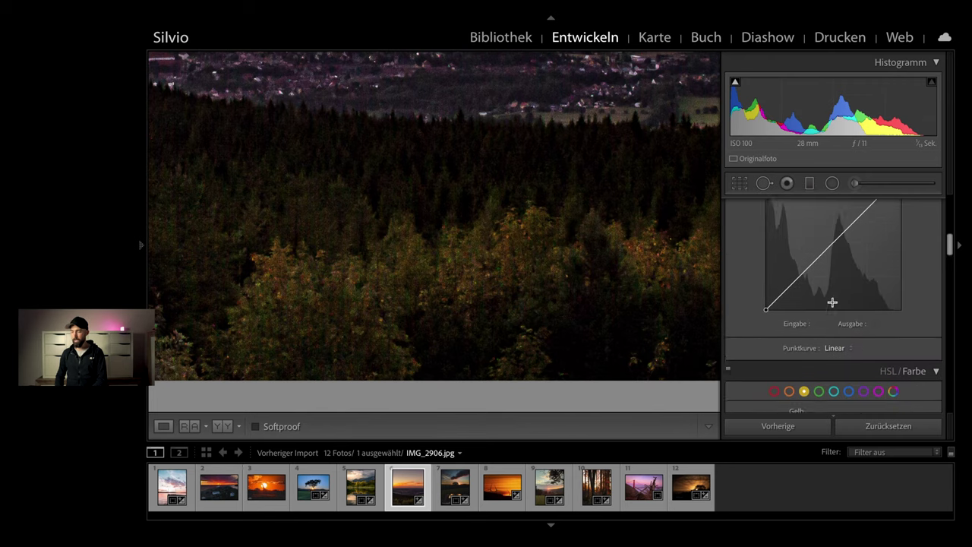
scroll(833, 305, up, 3)
scroll(833, 306, up, 1)
scroll(834, 304, down, 1)
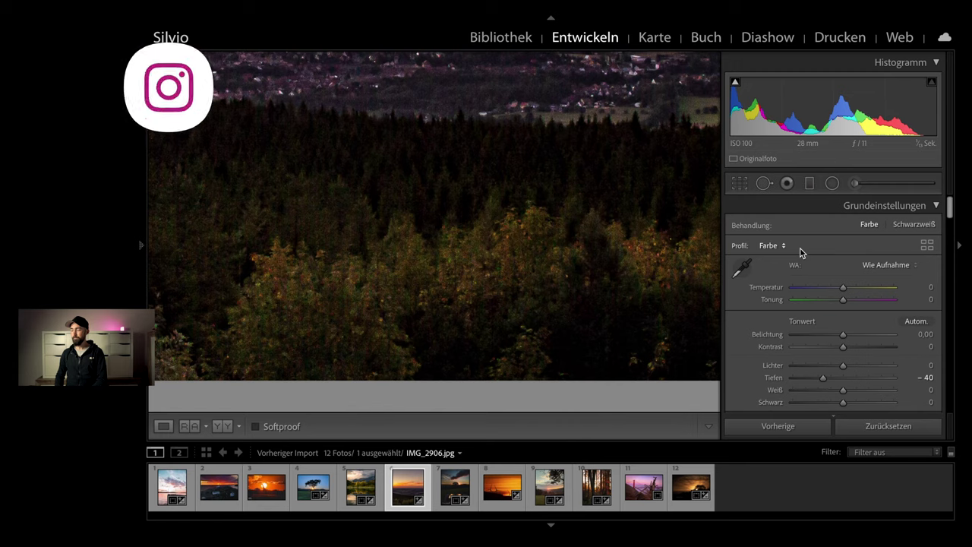
Step: Set the town sunset's crop aspect ratio to 4 x 5 / 8 x 10
click(566, 210)
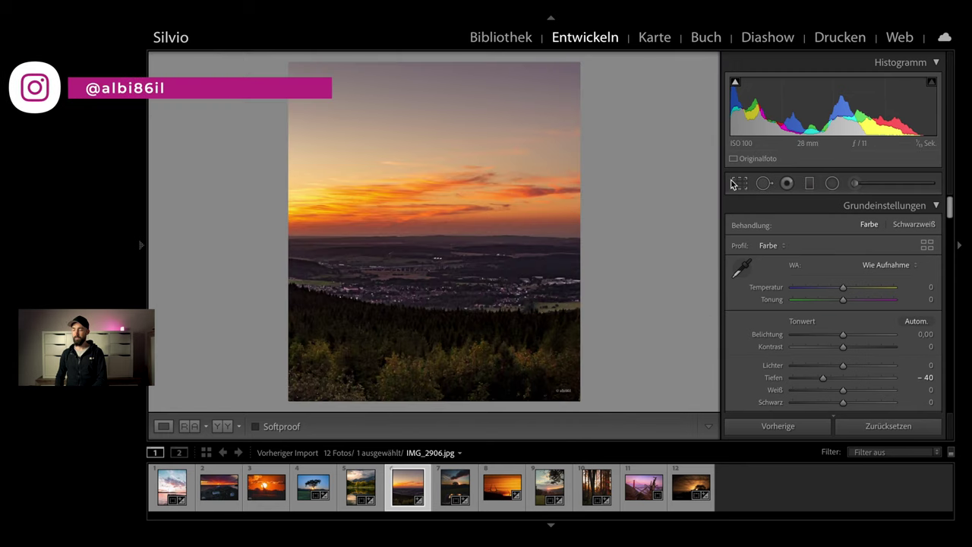
click(740, 183)
click(903, 226)
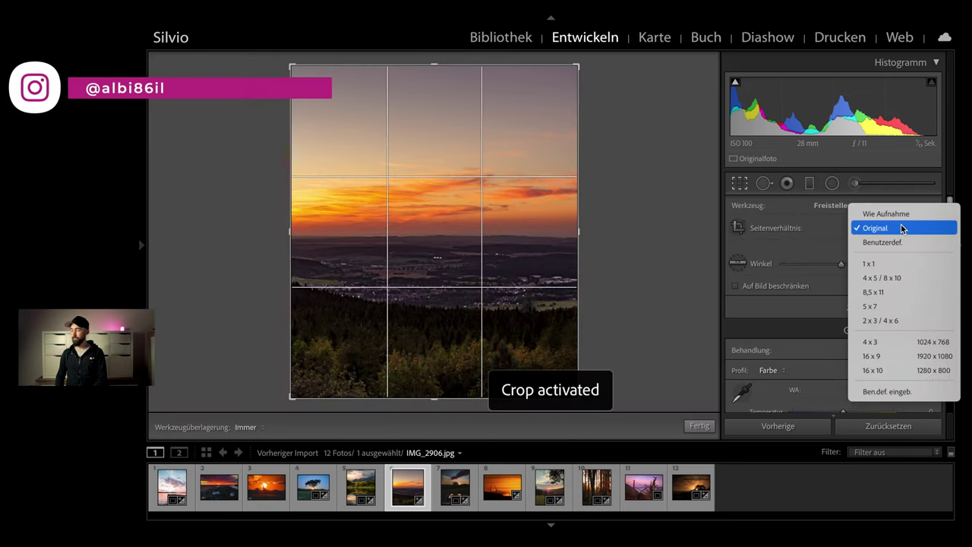
click(906, 280)
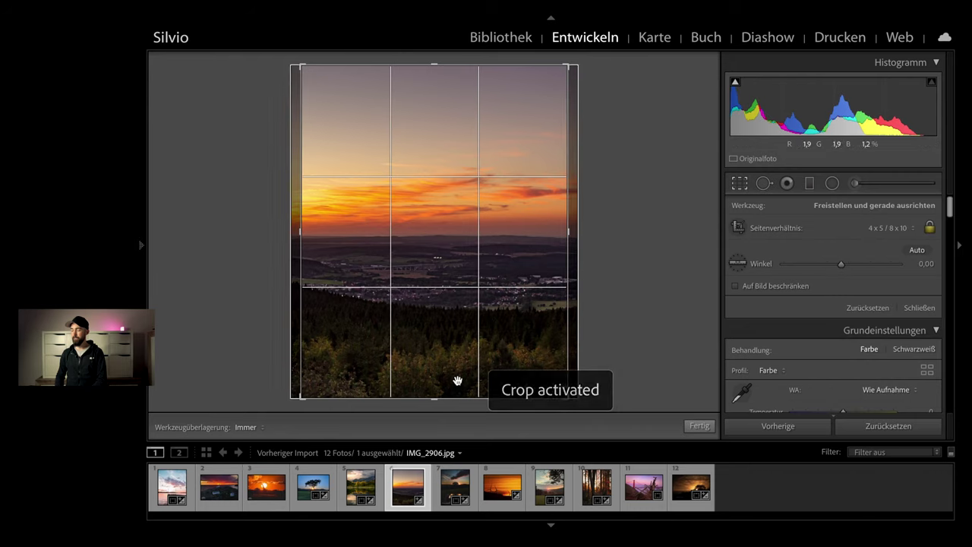
Step: Frame the orange sky above the town in the 4x5 crop and apply it
drag(434, 397, 436, 376)
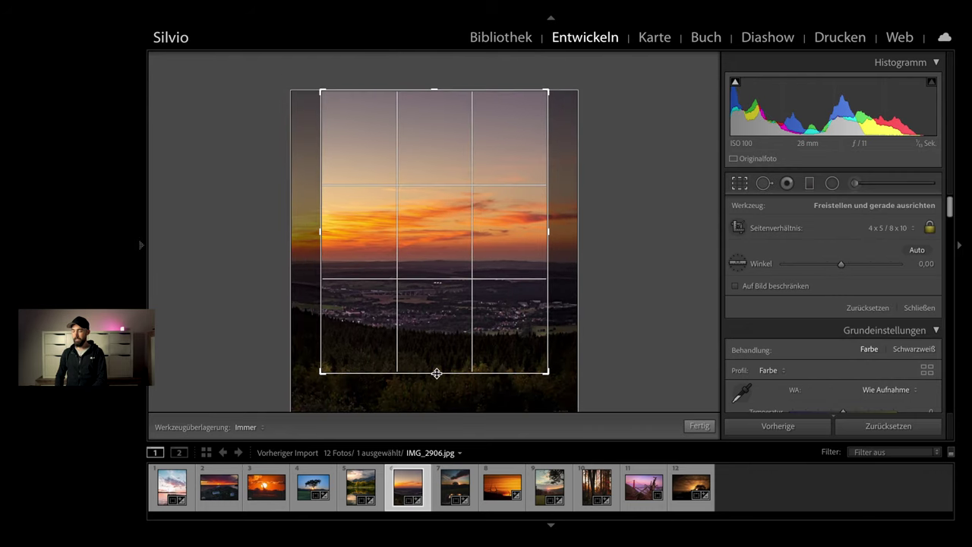
mouse_move(428, 339)
mouse_down()
mouse_move(423, 313)
mouse_move(441, 302)
mouse_up()
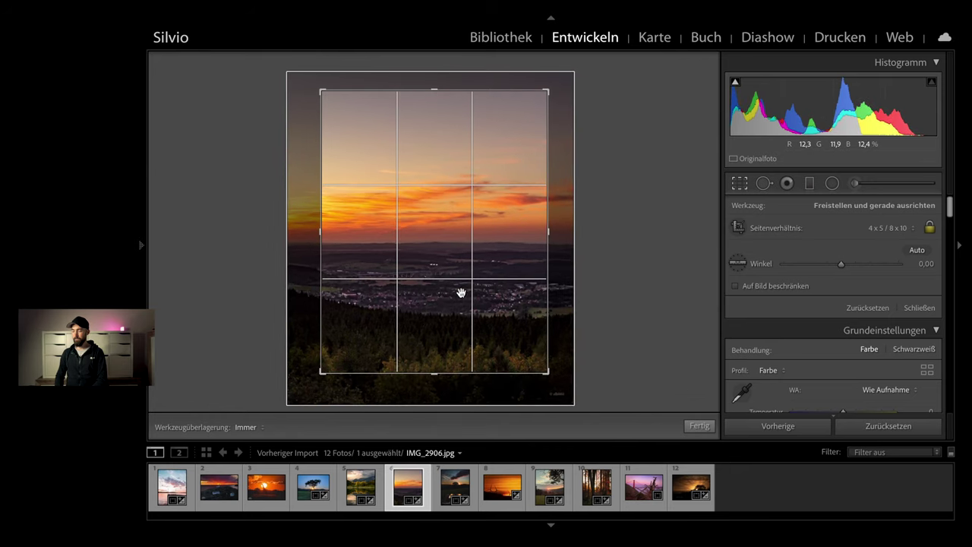
click(741, 183)
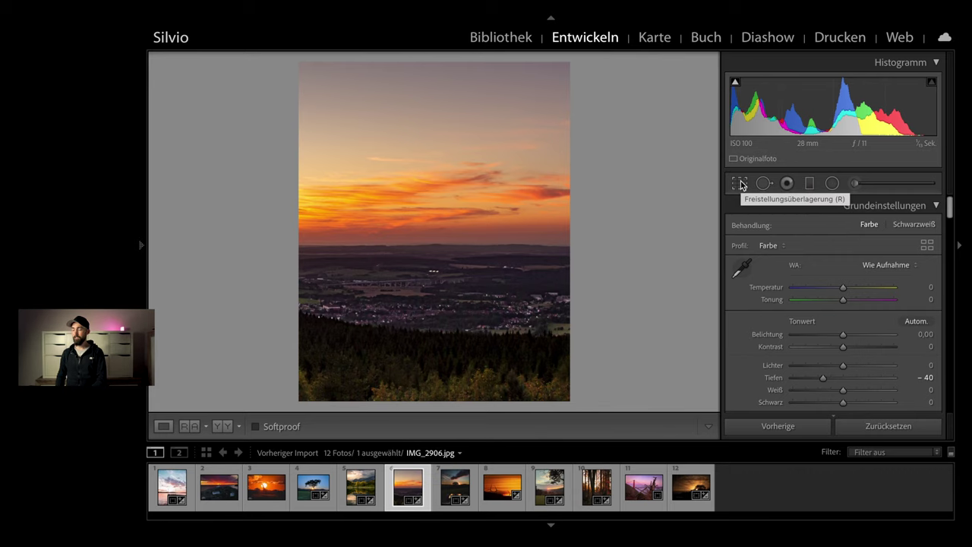
click(740, 184)
scroll(822, 301, down, 3)
scroll(822, 301, down, 3)
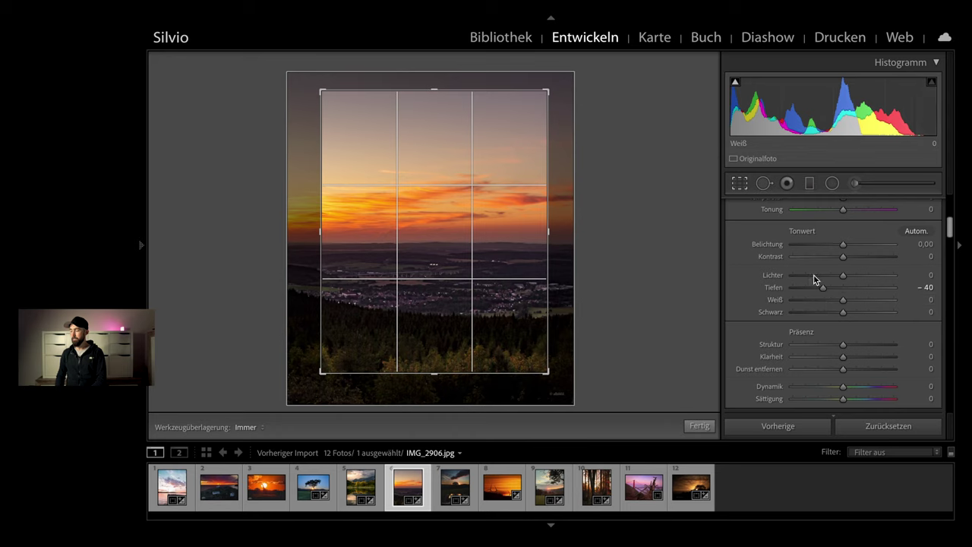
Step: Finish the town sunset's 4x5 crop and open the lone-tree sunset from thumbnail 4
click(741, 184)
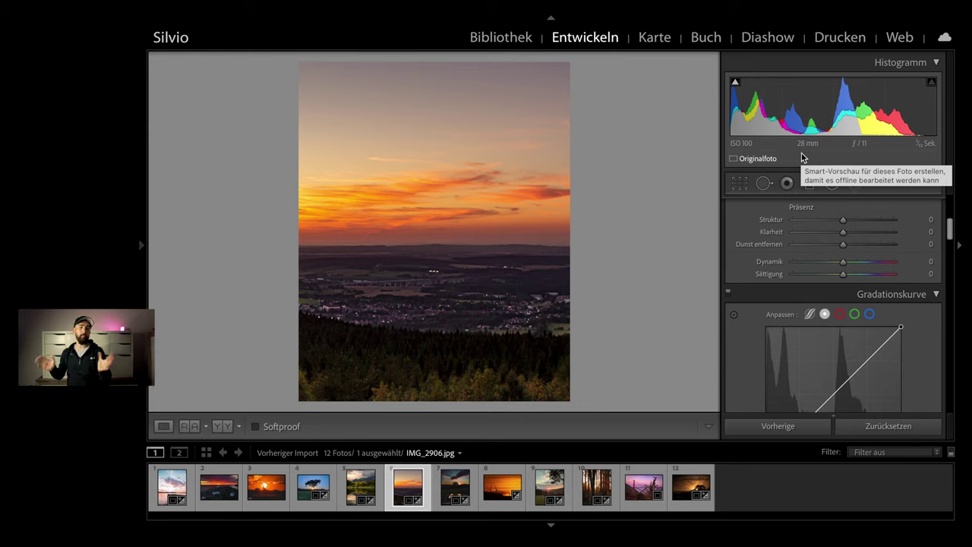
click(313, 486)
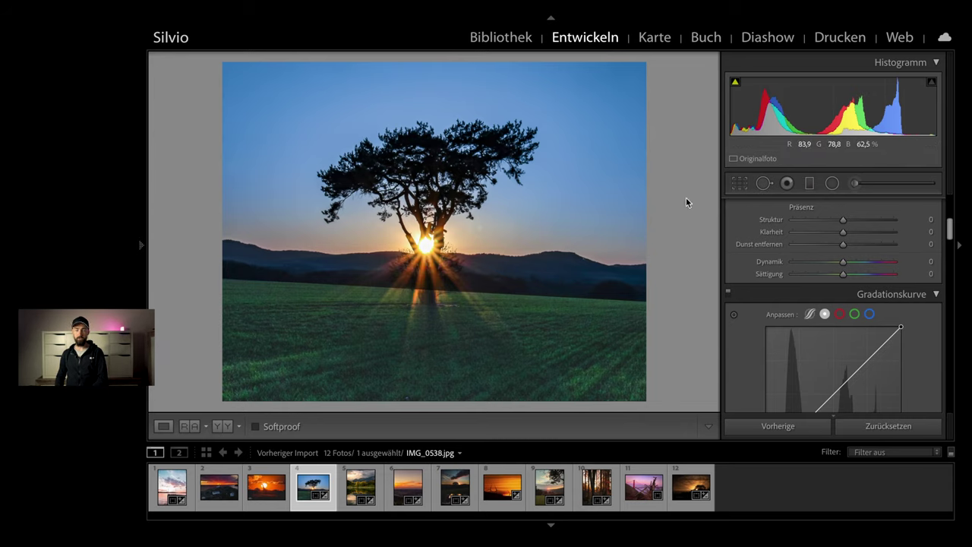
Step: Reset the lone-tree photo's crop to the full original image
click(740, 183)
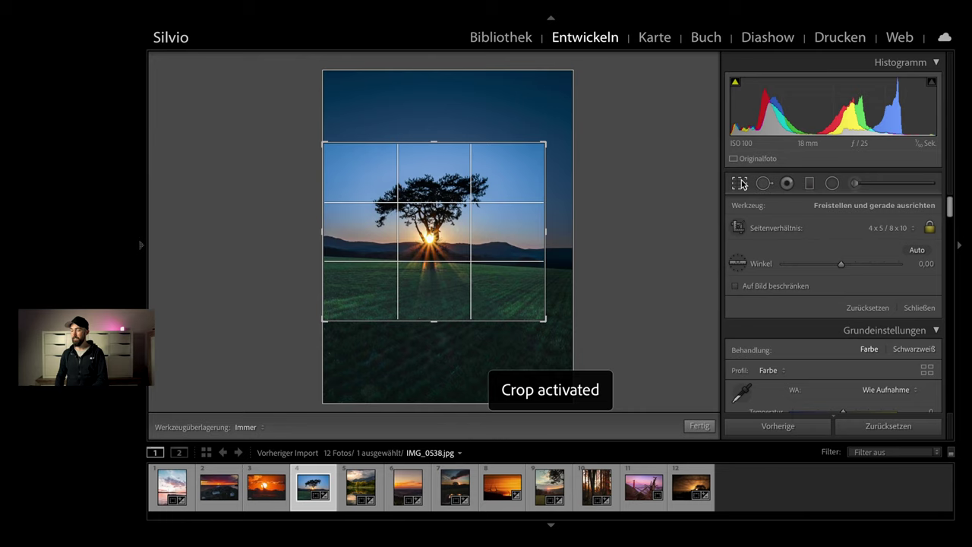
click(872, 428)
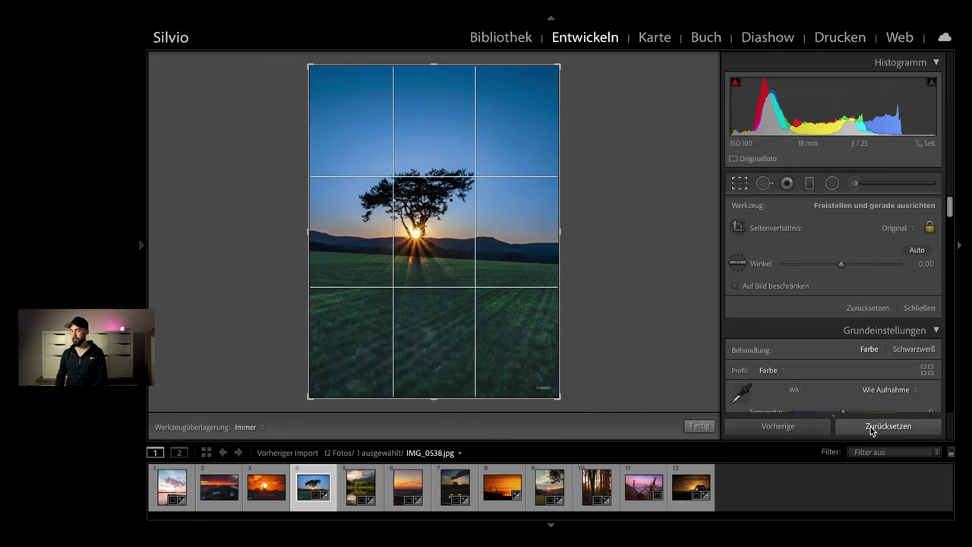
click(740, 184)
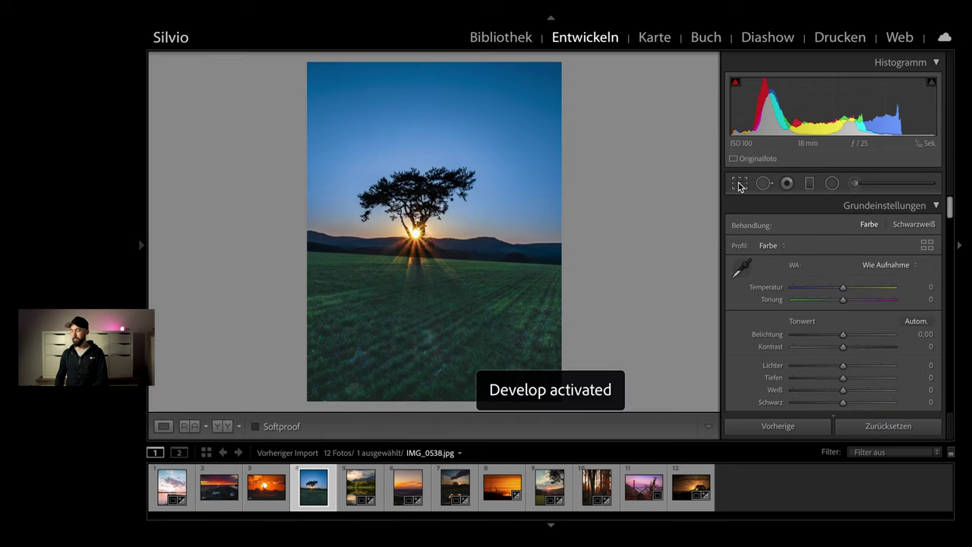
Step: Try a tighter, slightly tilted crop around the tree, adjusting and applying it twice
click(740, 185)
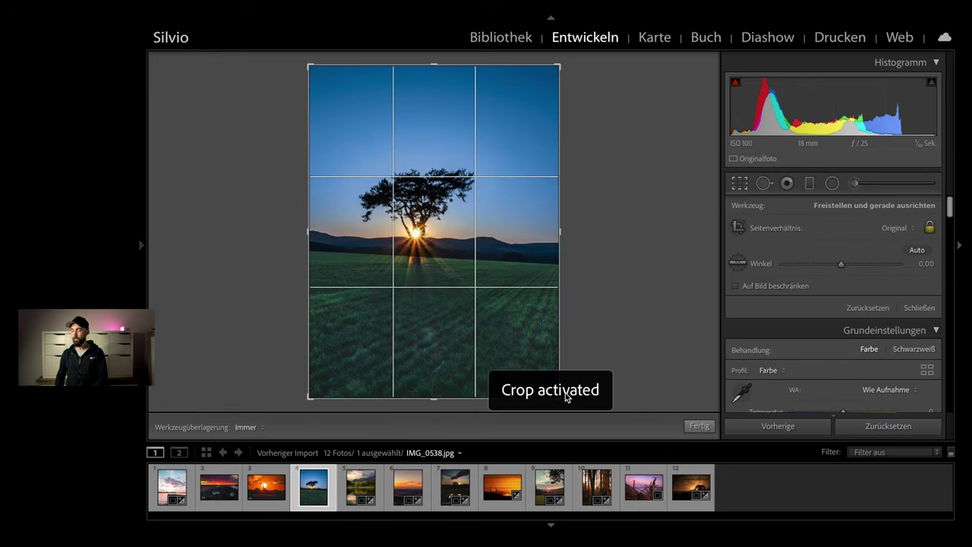
drag(560, 67, 544, 80)
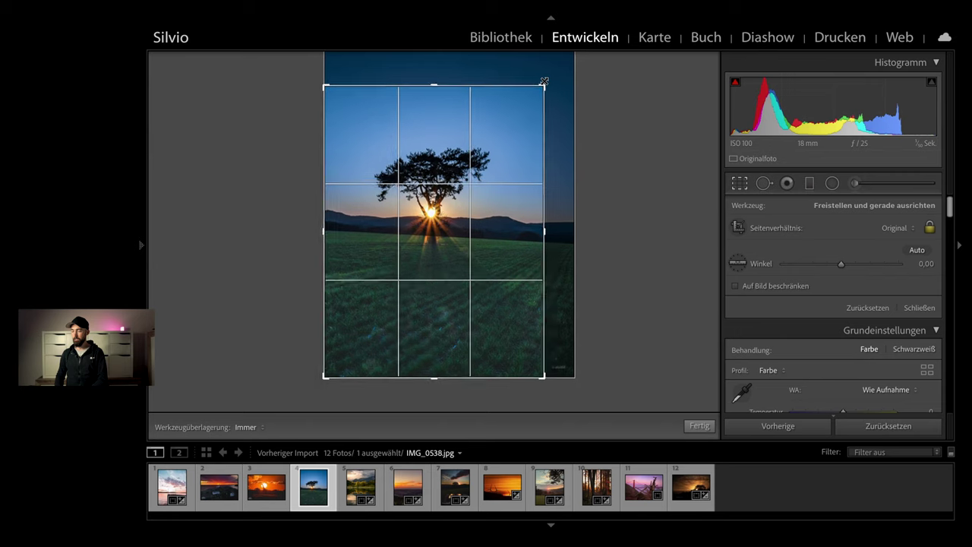
drag(458, 190, 458, 205)
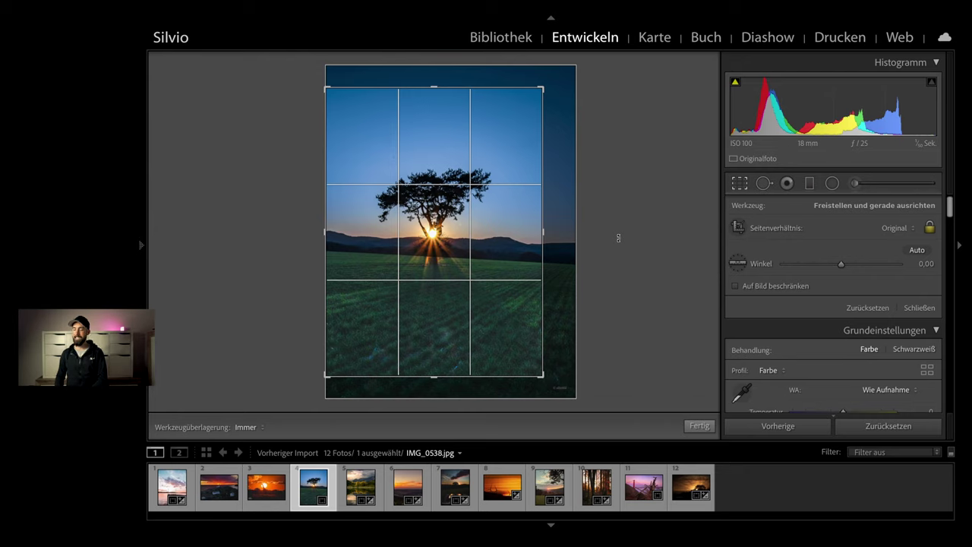
drag(618, 238, 619, 223)
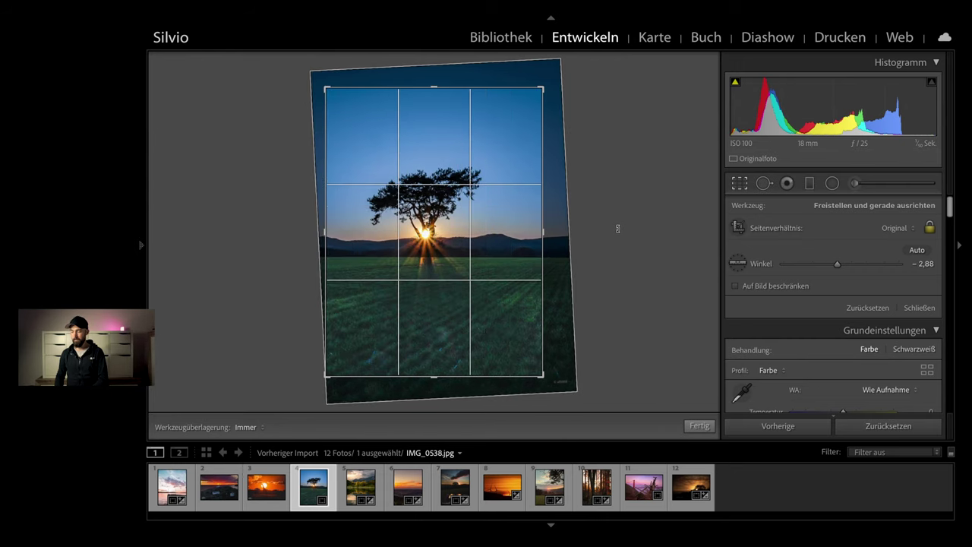
drag(491, 235, 504, 239)
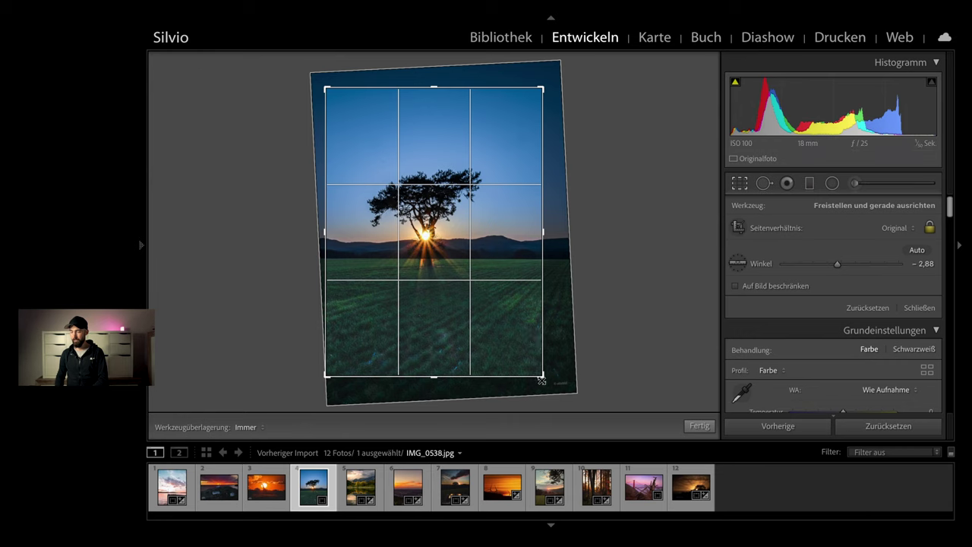
drag(541, 380, 537, 369)
drag(628, 308, 628, 306)
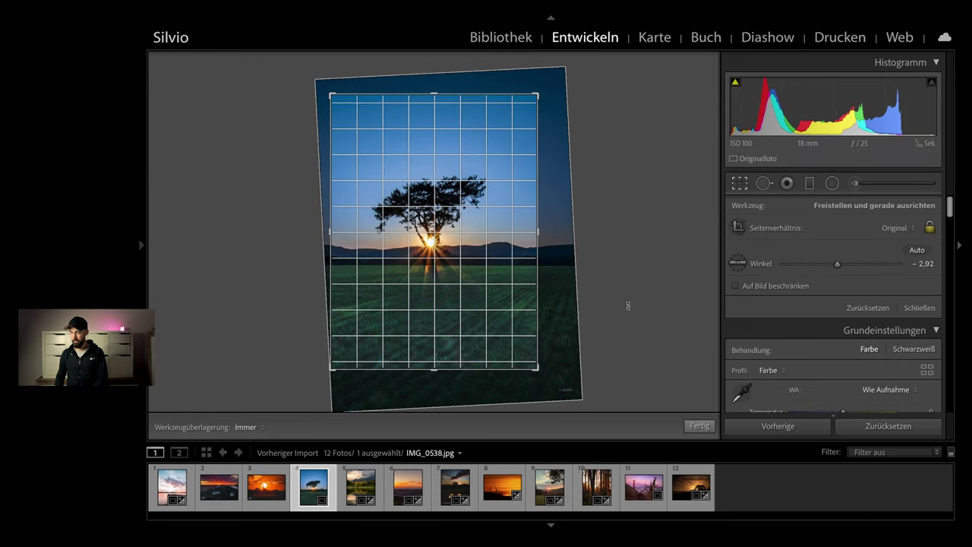
drag(467, 261, 469, 273)
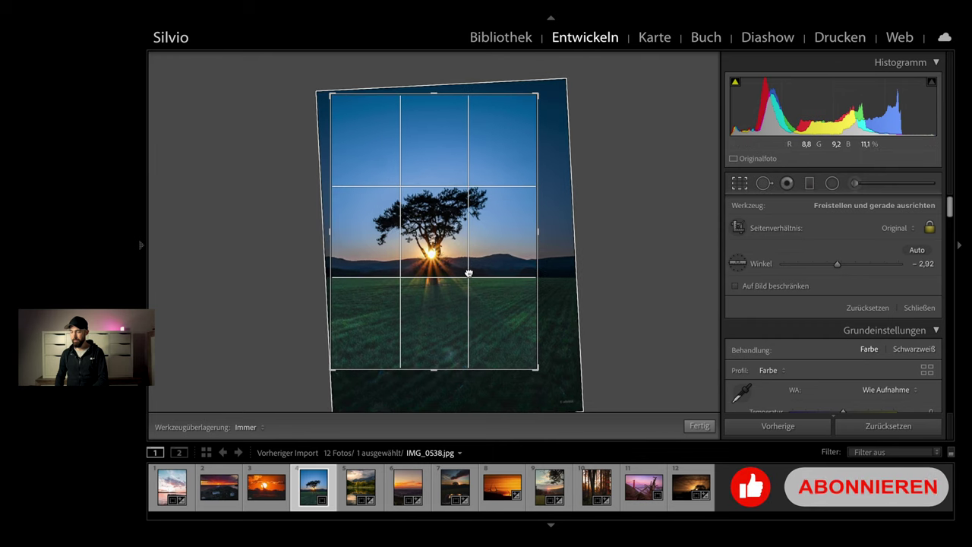
key(d)
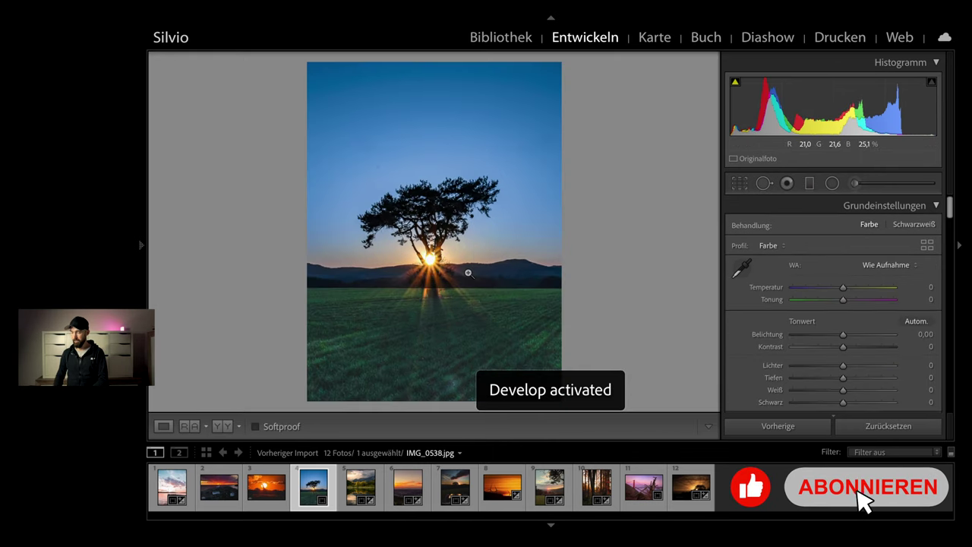
click(740, 184)
drag(659, 233, 658, 234)
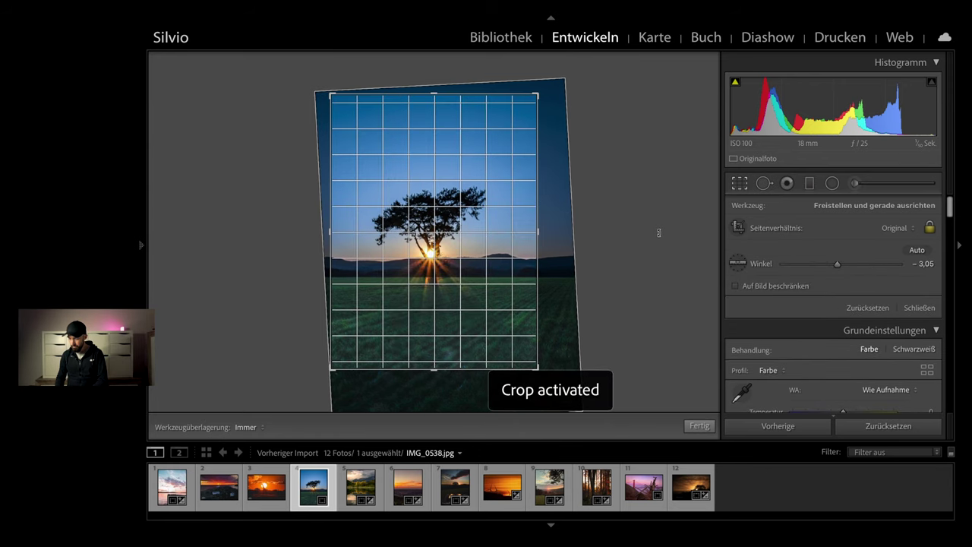
key(d)
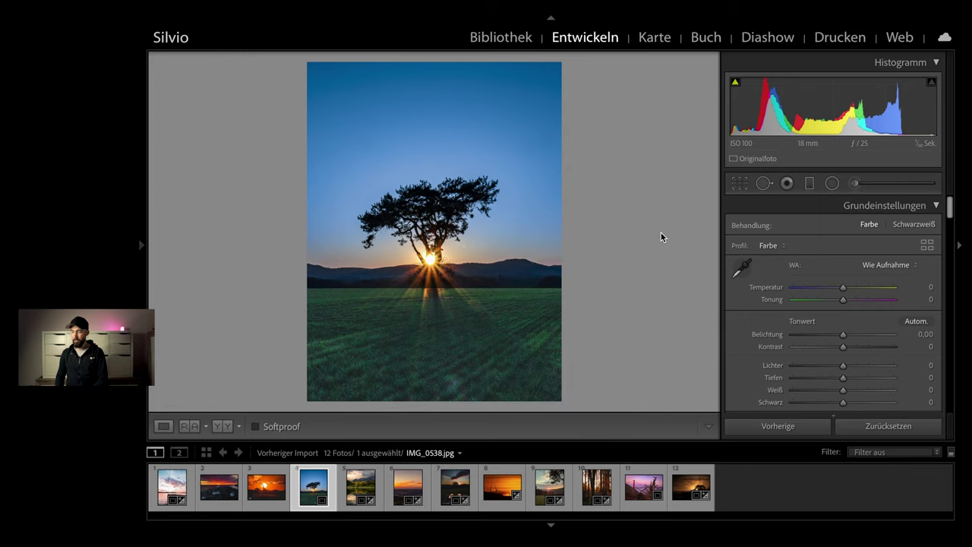
Step: Reset the crop angle to 0,00 and set the ratio to as-shot (Wie Aufnahme)
click(737, 184)
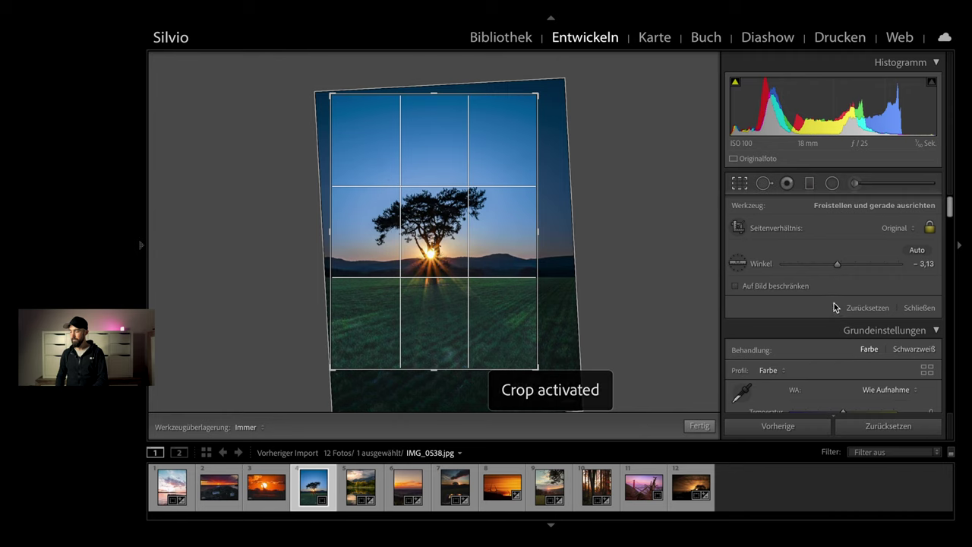
double_click(763, 264)
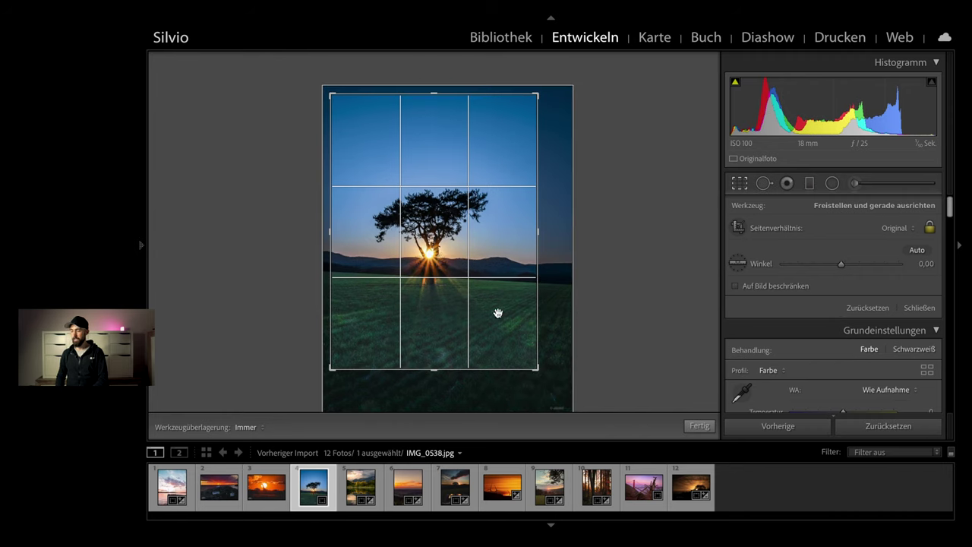
click(894, 230)
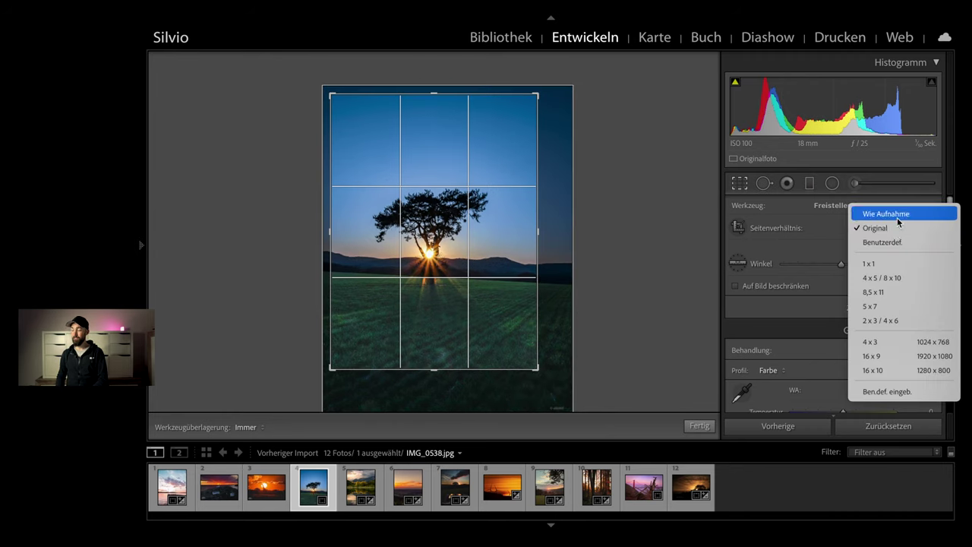
click(881, 213)
click(739, 185)
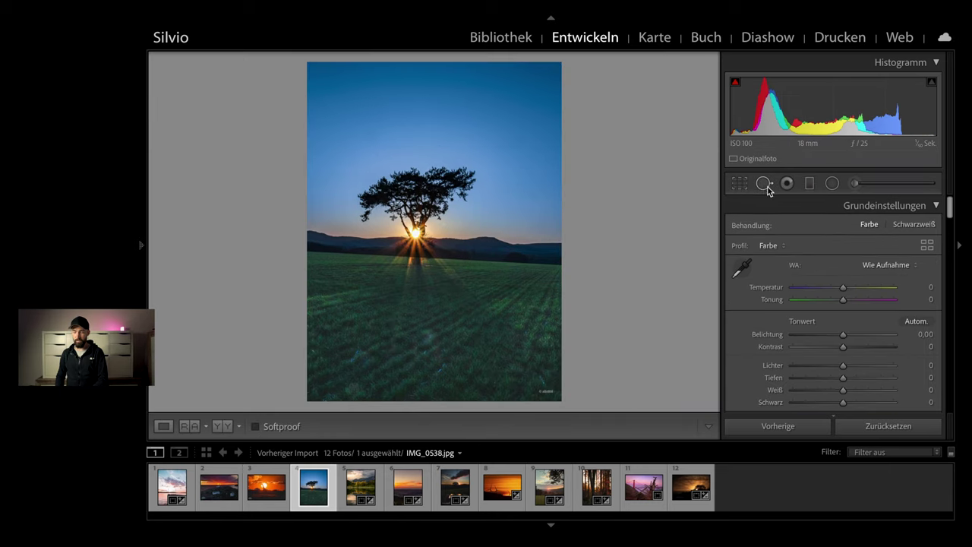
Step: Zoom into the tree photo's sky and heal two dust specks with Spot Removal
click(396, 119)
mouse_move(398, 118)
mouse_down()
mouse_move(438, 145)
mouse_move(542, 145)
mouse_up()
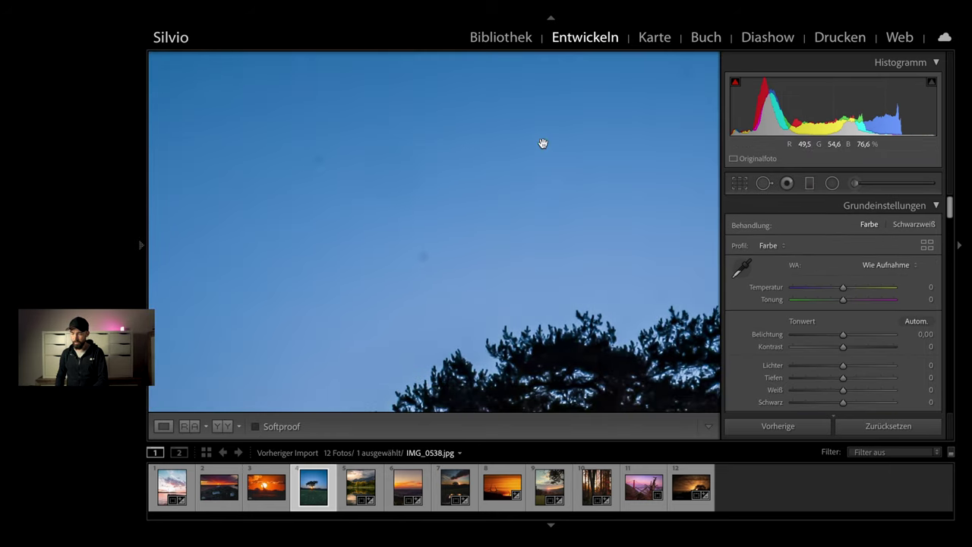
click(764, 183)
click(424, 257)
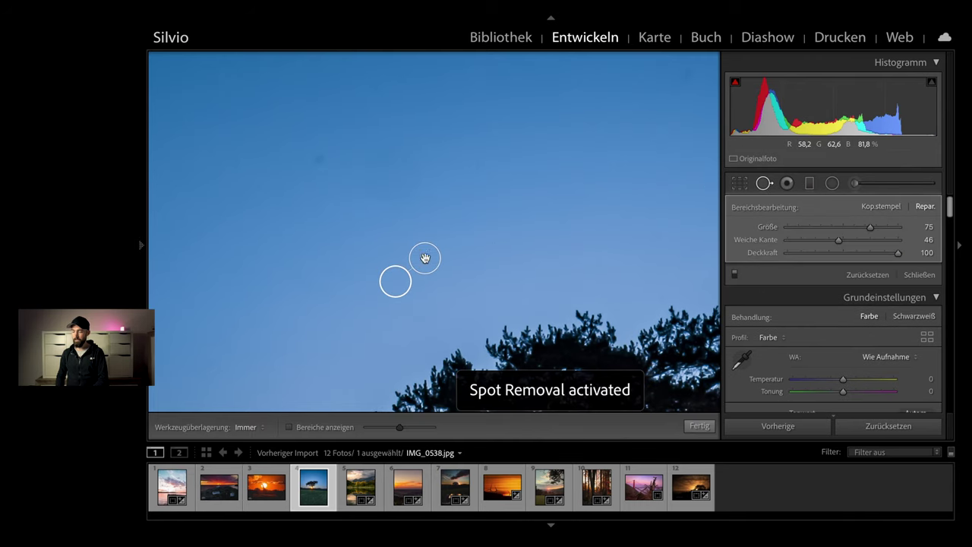
click(319, 161)
key(q)
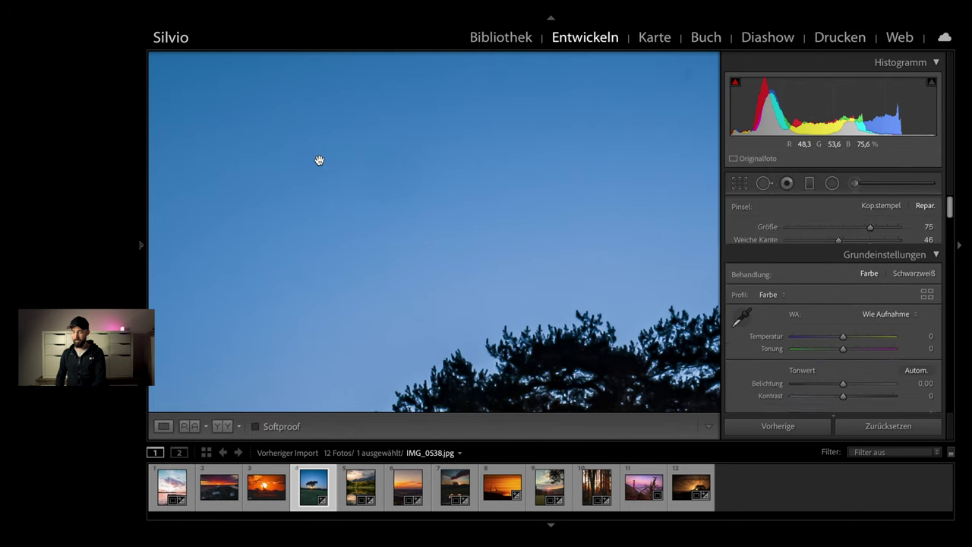
click(406, 219)
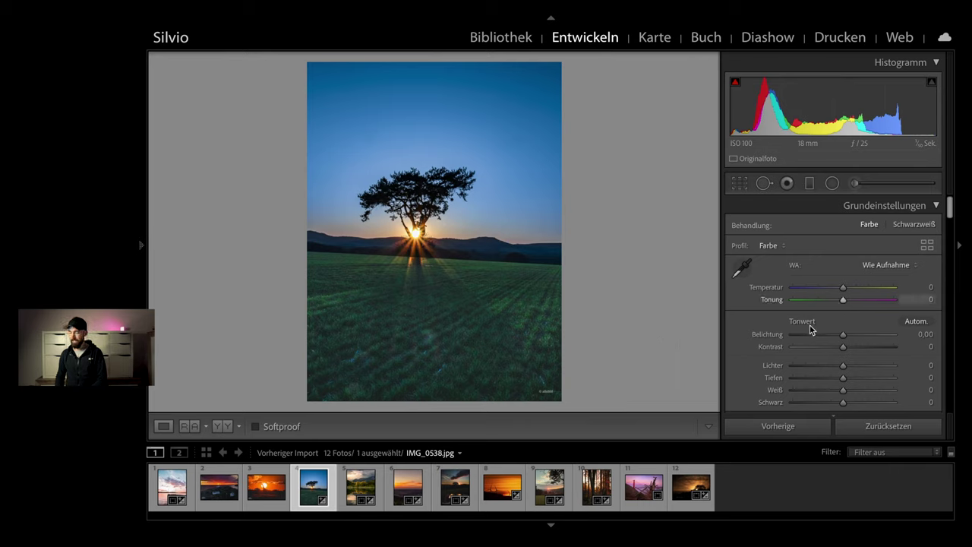
Step: Open the mountain-lake reflection photo DSC07162.jpg from the filmstrip
scroll(795, 339, down, 1)
scroll(795, 339, down, 2)
click(360, 490)
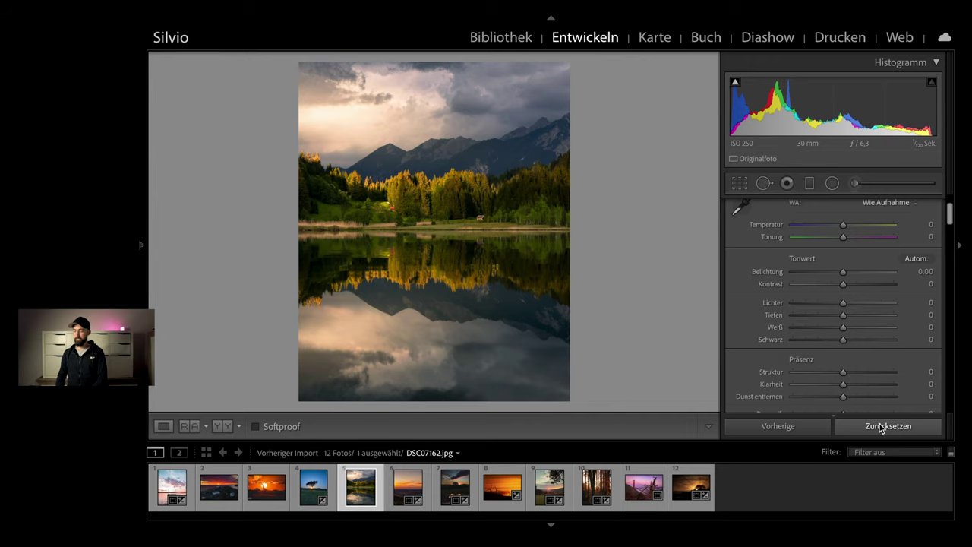
Step: Nudge the lake photo's bottom crop edge up slightly and cool the temperature to -1
click(740, 184)
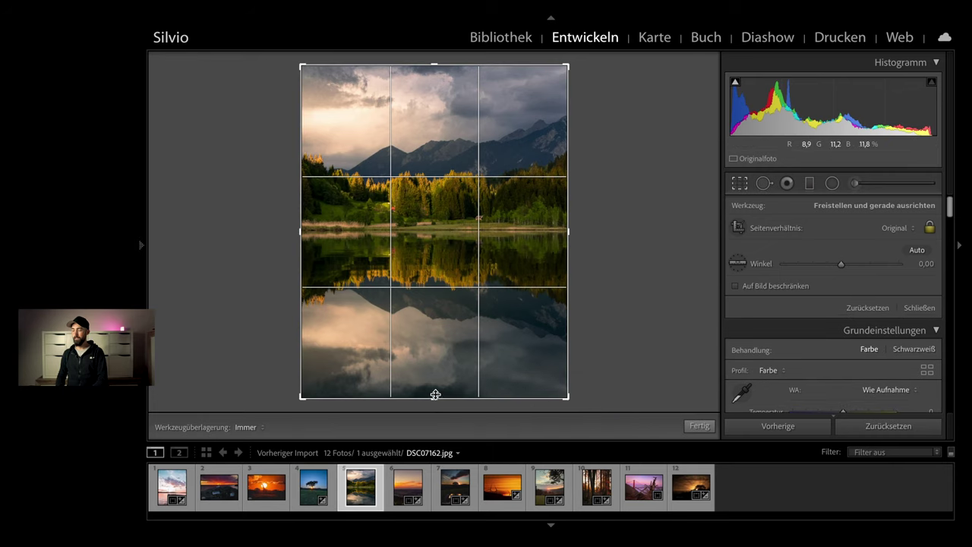
drag(432, 398, 433, 396)
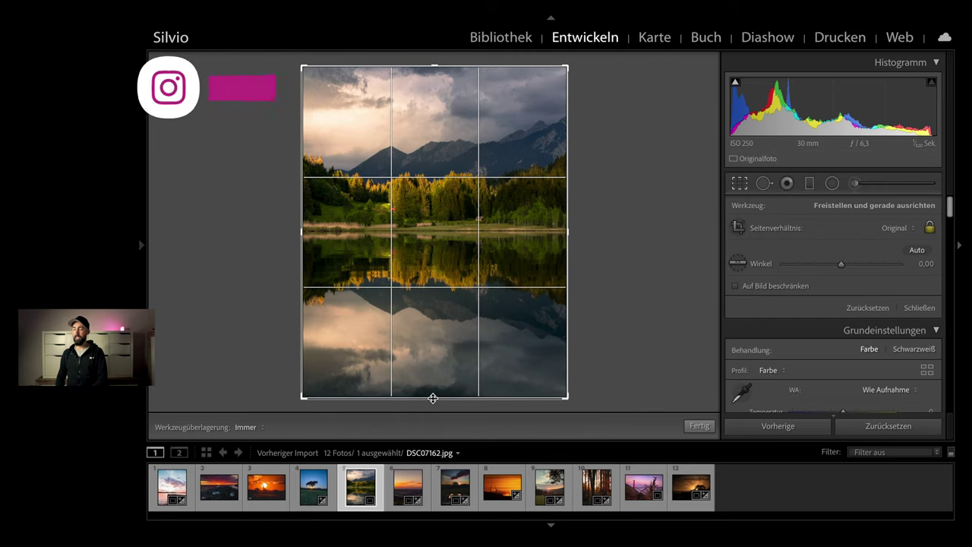
key(d)
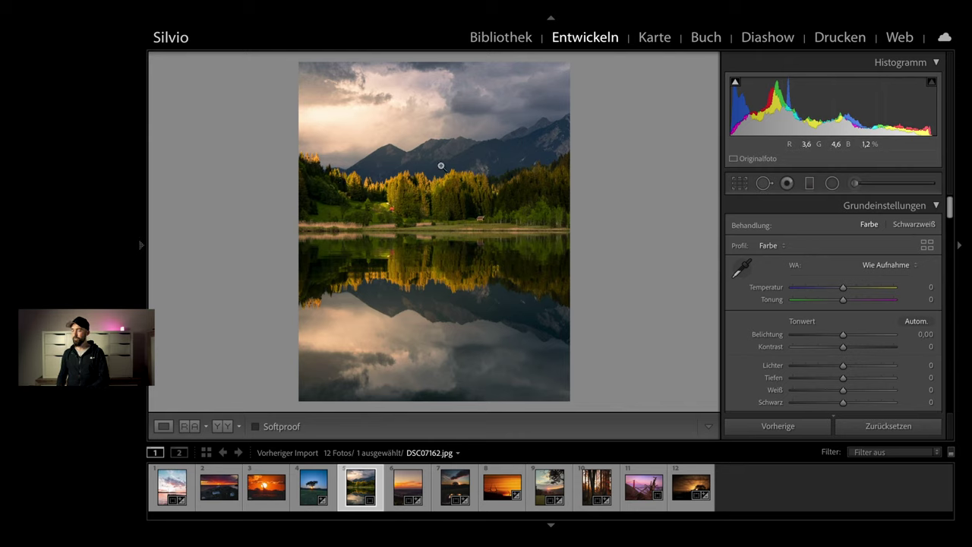
drag(845, 290, 845, 289)
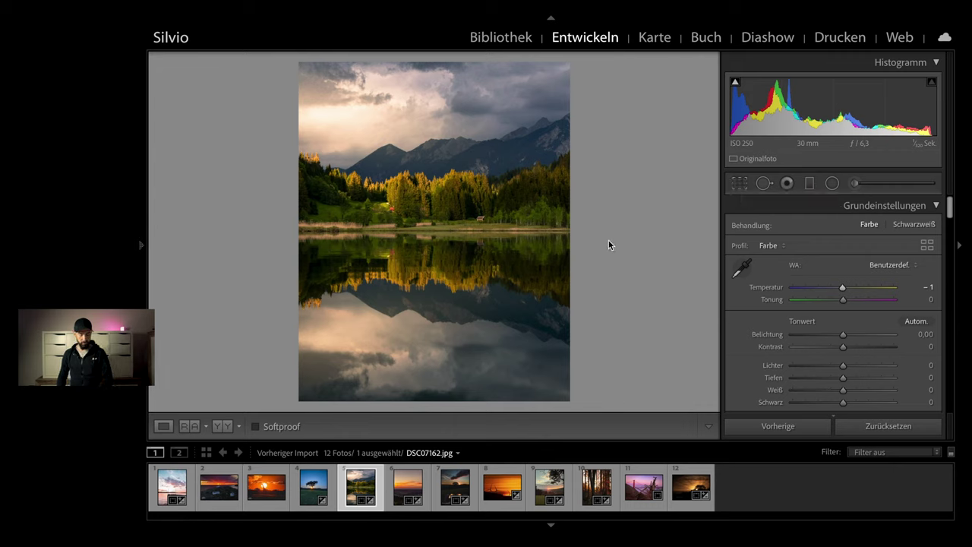
Step: Glance at the wind-turbine sunset, then open the pier sunset IMG_7515.jpg
click(494, 485)
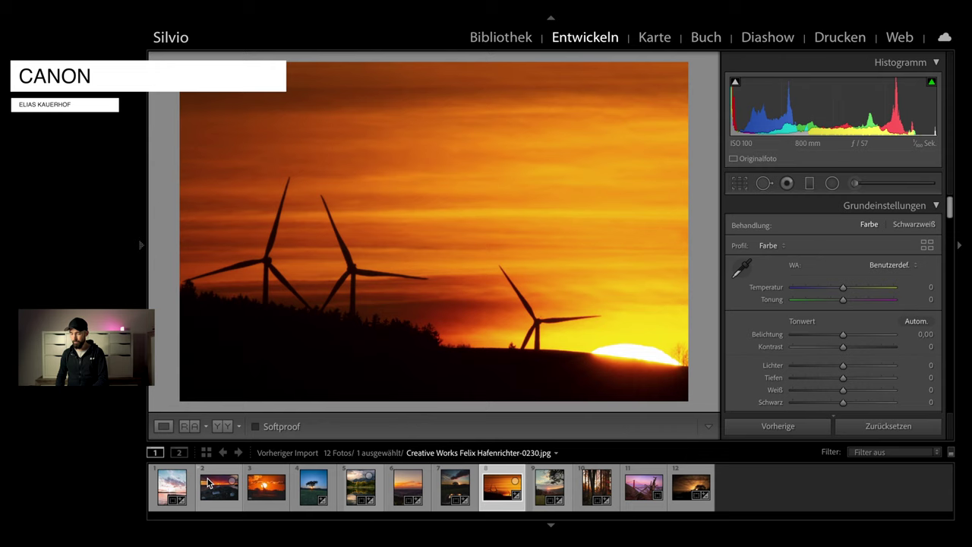
click(168, 486)
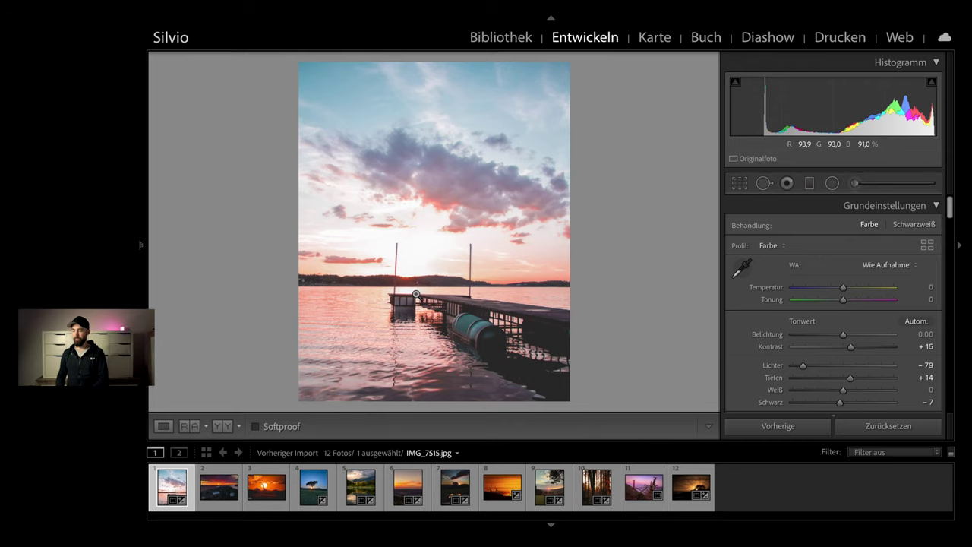
Step: Reset all edits on the pier sunset photo
click(744, 186)
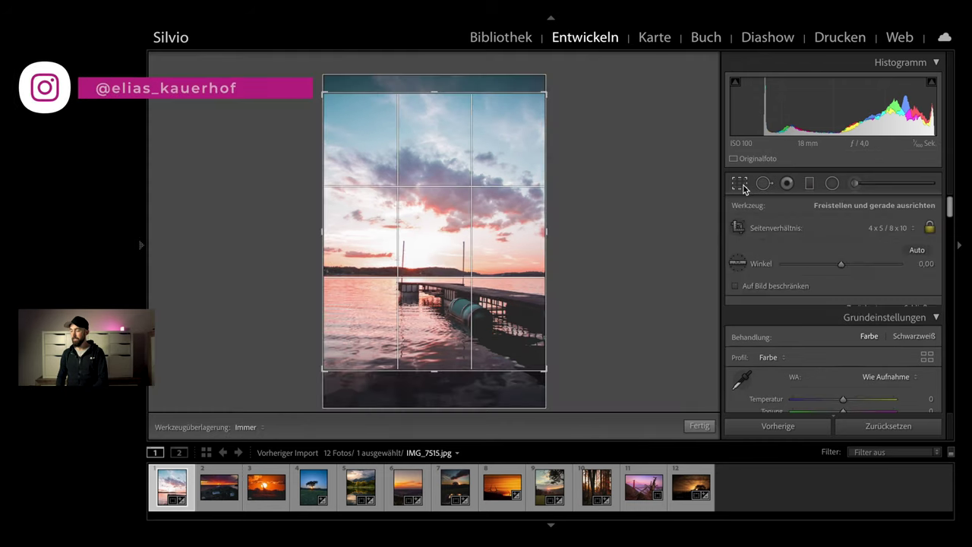
click(873, 427)
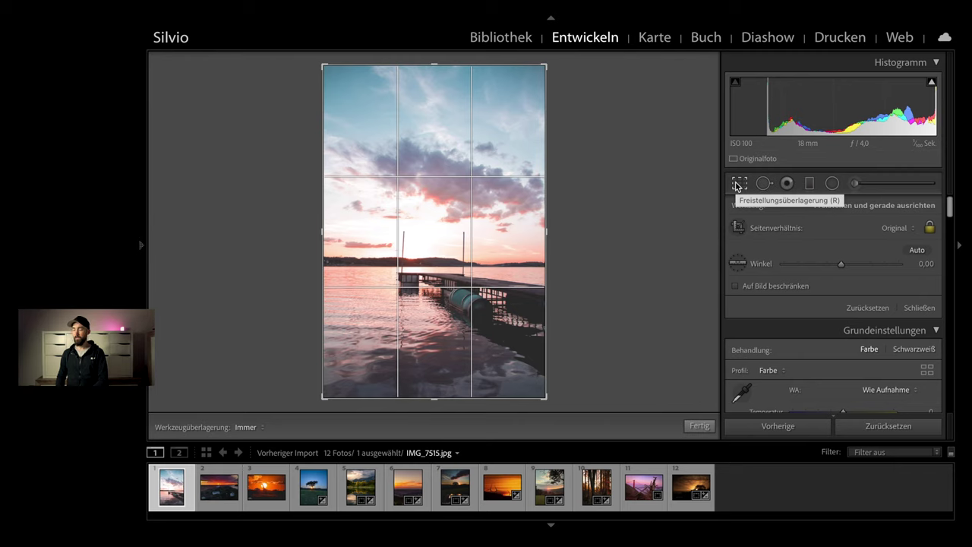
click(737, 184)
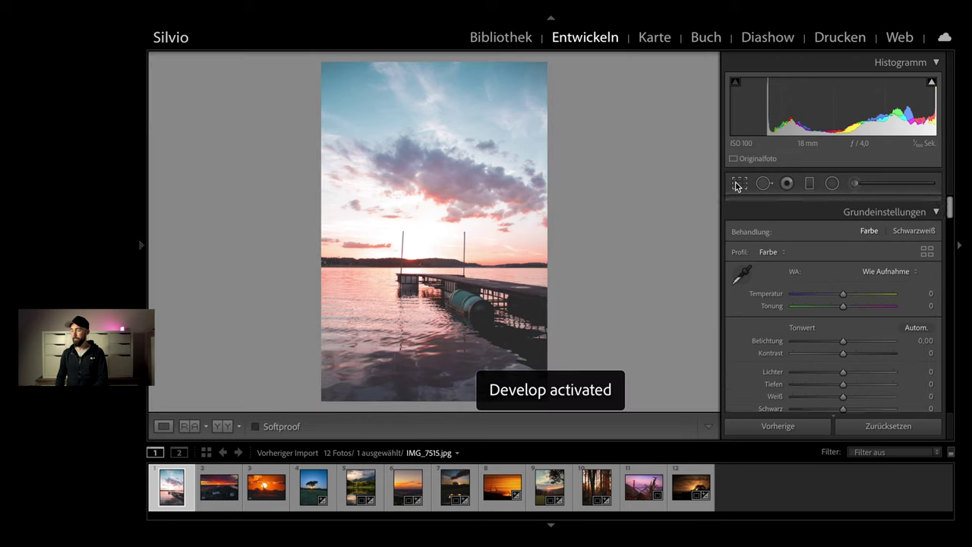
Step: Try lowering the pier's highlights, reset them to zero, and reopen cropping
drag(843, 366, 811, 367)
scroll(842, 341, down, 2)
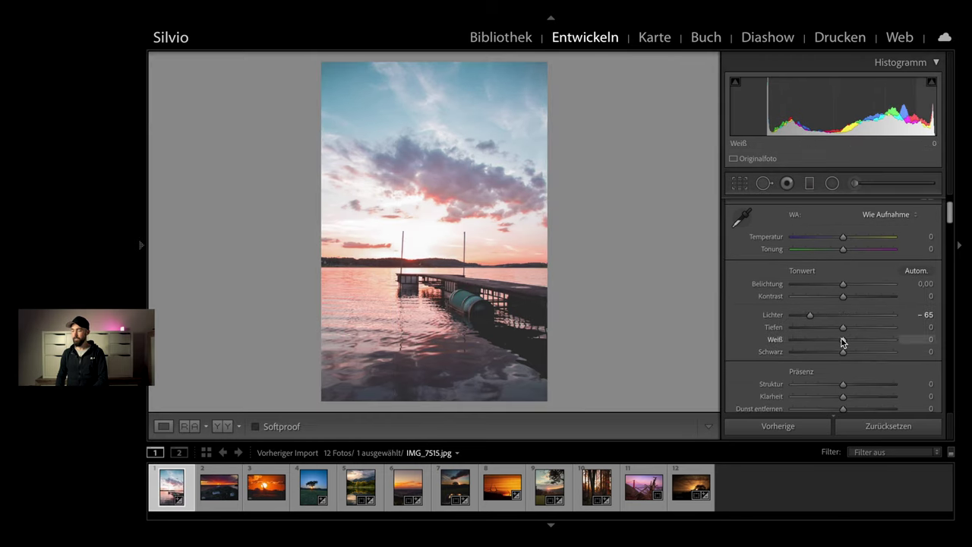
drag(835, 316, 797, 318)
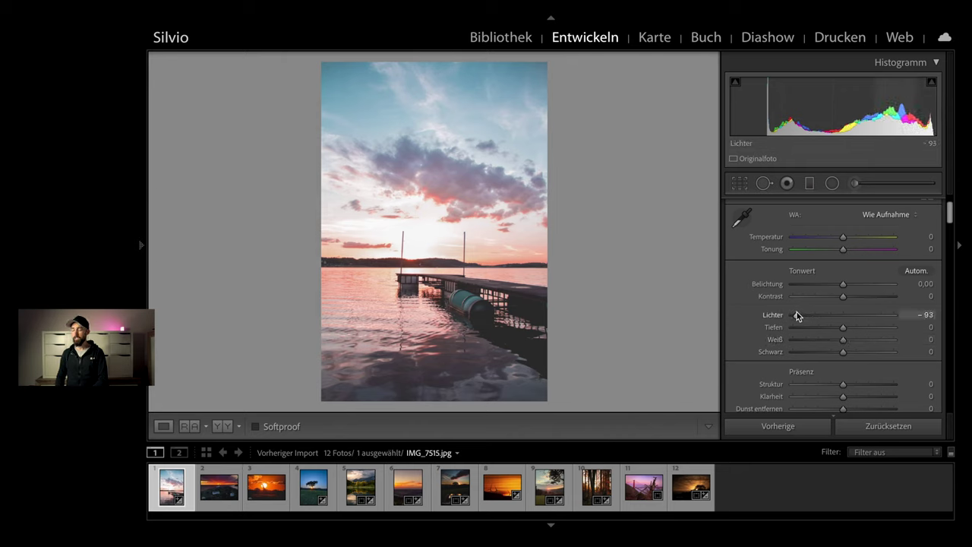
double_click(772, 316)
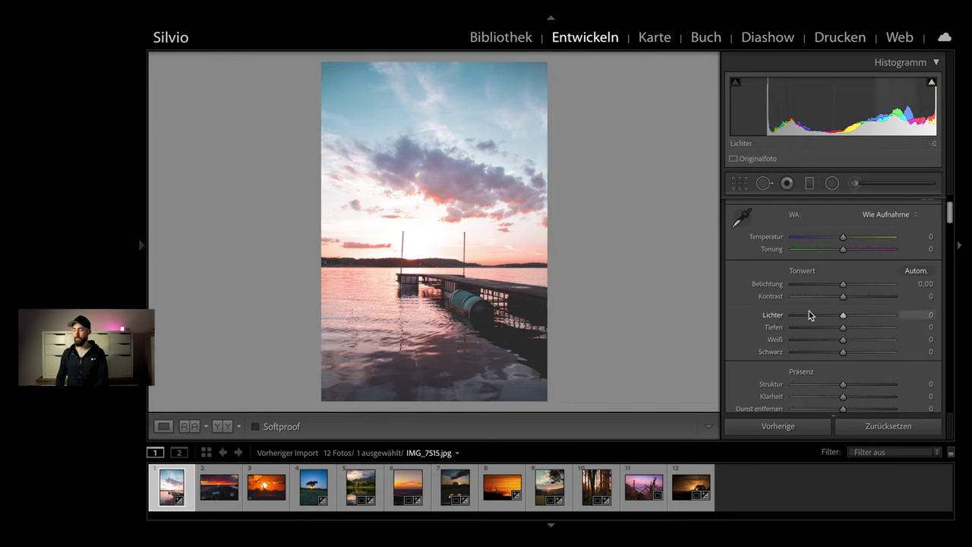
scroll(809, 310, down, 1)
click(740, 184)
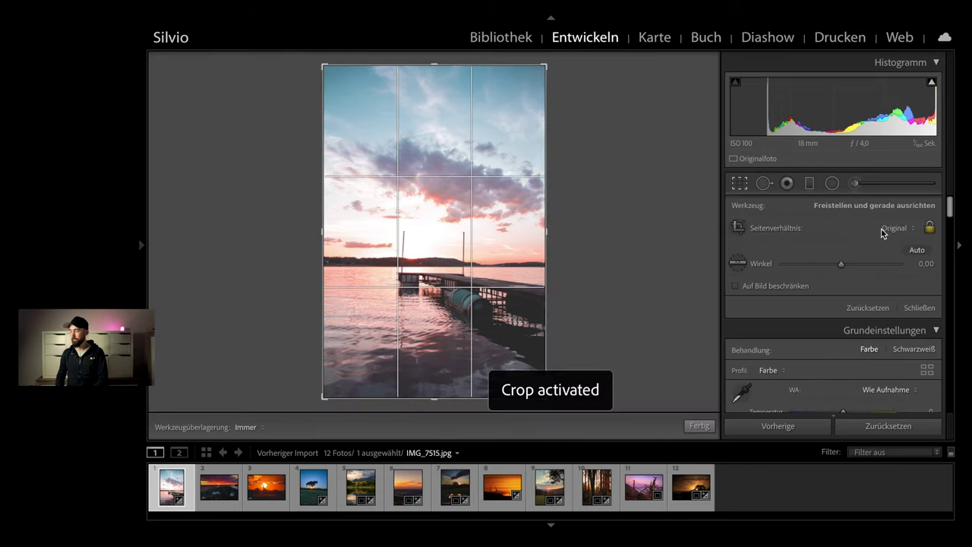
Step: Crop the pier photo to 4 x 5 / 8 x 10 with a very slight straightening tilt
click(889, 228)
click(907, 279)
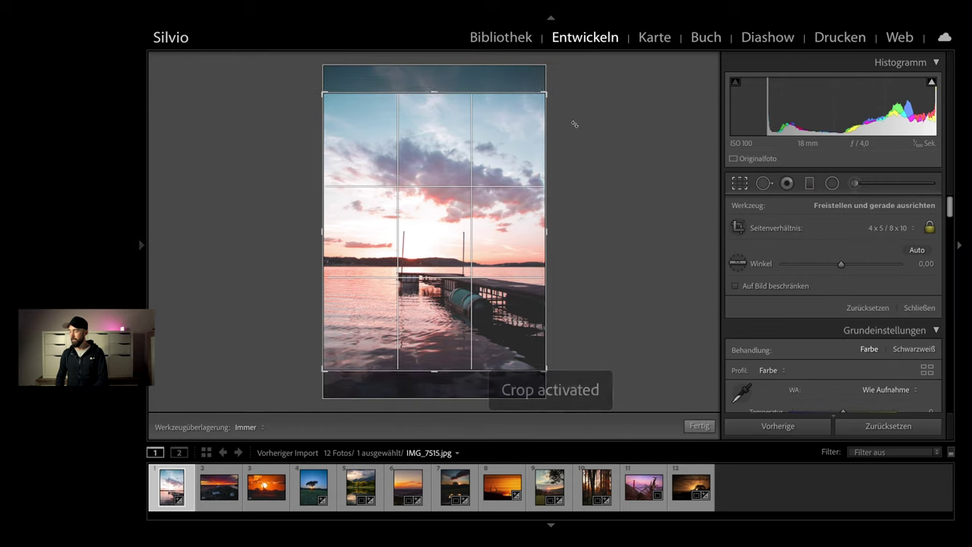
drag(437, 96, 401, 164)
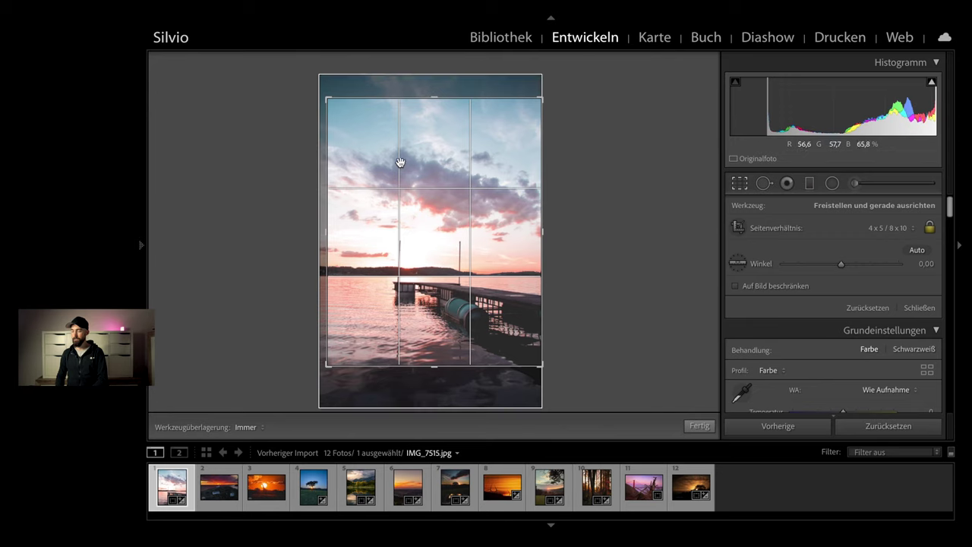
click(605, 189)
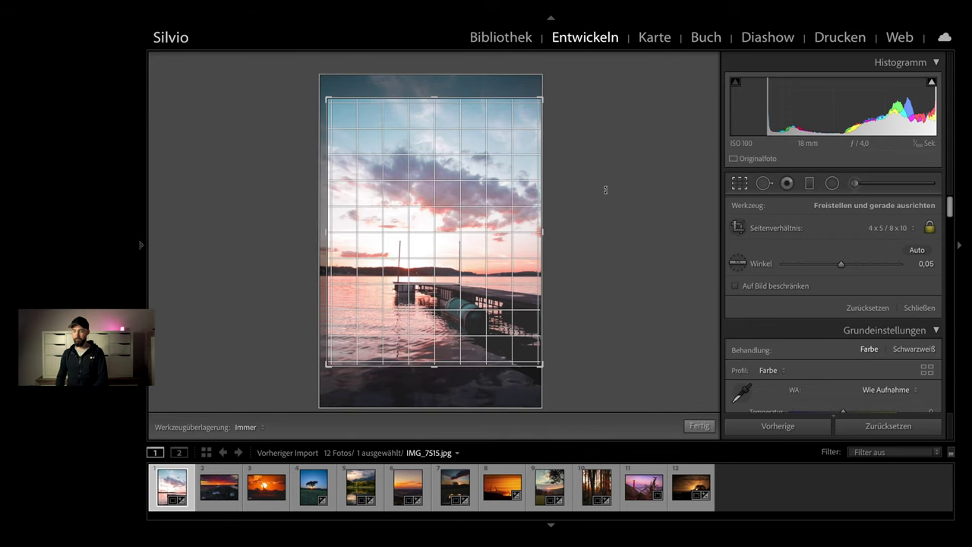
drag(606, 190, 606, 190)
key(d)
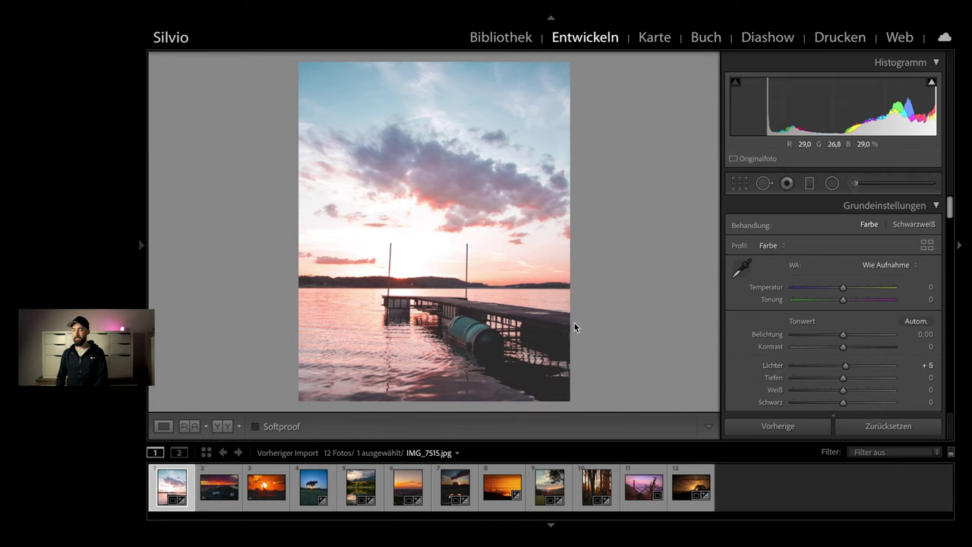
Step: Raise the pier photo's contrast and lift its blacks to -7
drag(844, 347, 856, 347)
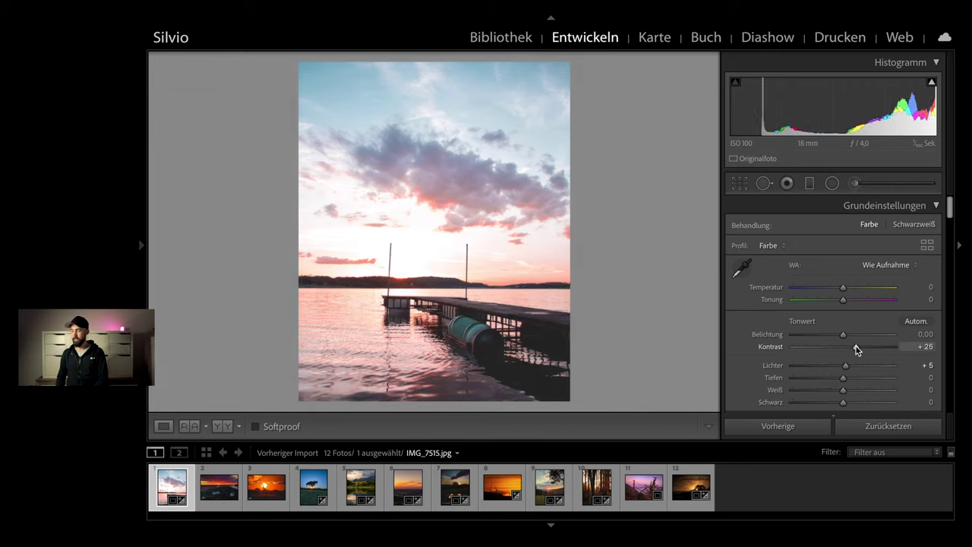
scroll(856, 347, down, 1)
scroll(857, 346, down, 2)
scroll(856, 347, down, 3)
drag(843, 283, 829, 284)
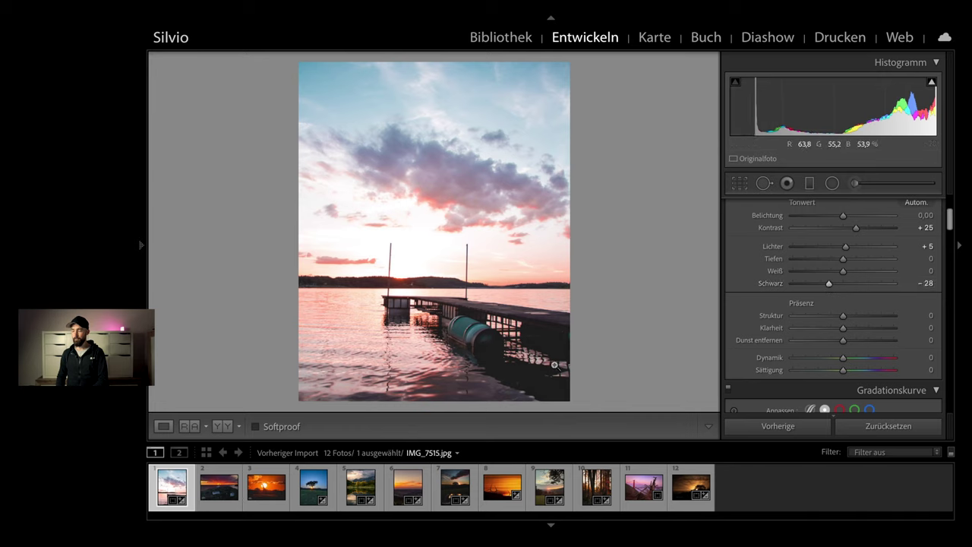
drag(829, 283, 841, 286)
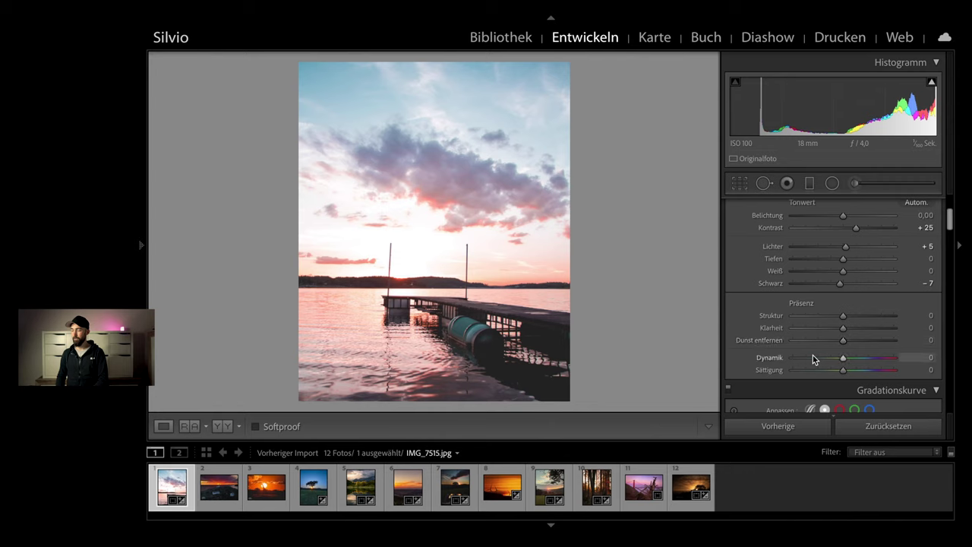
Step: Compare before/after, reset all pier edits, and open the wind-turbine photo 20201122_121251.jpg
key(y)
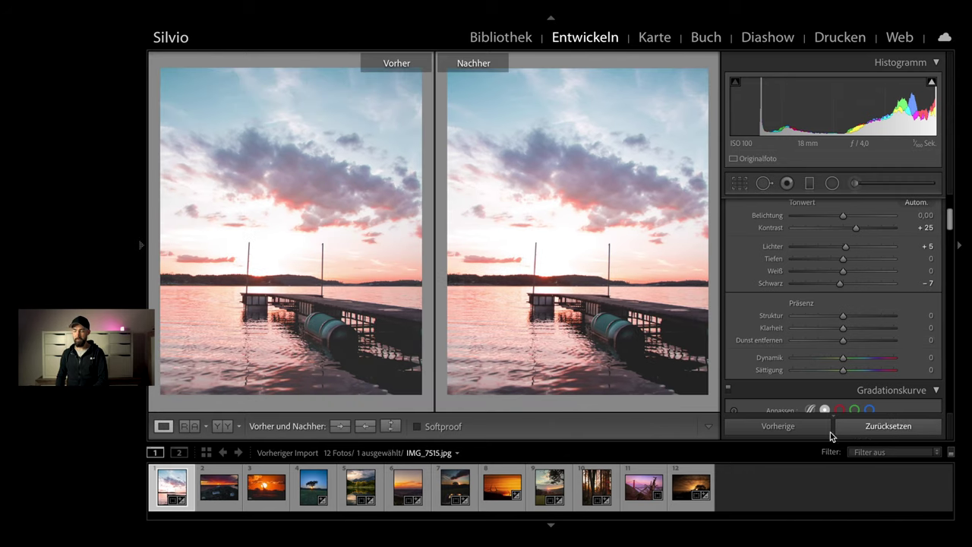
click(867, 429)
key(y)
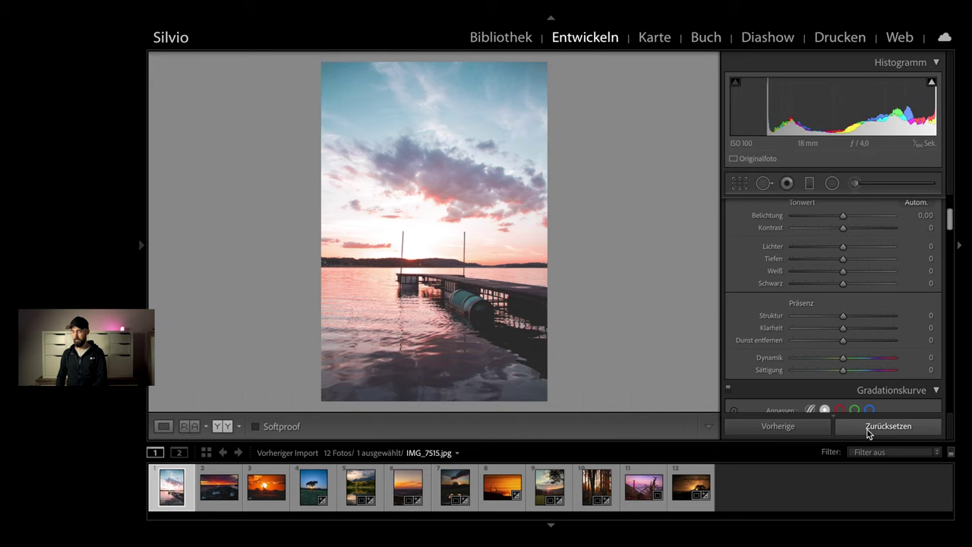
click(502, 487)
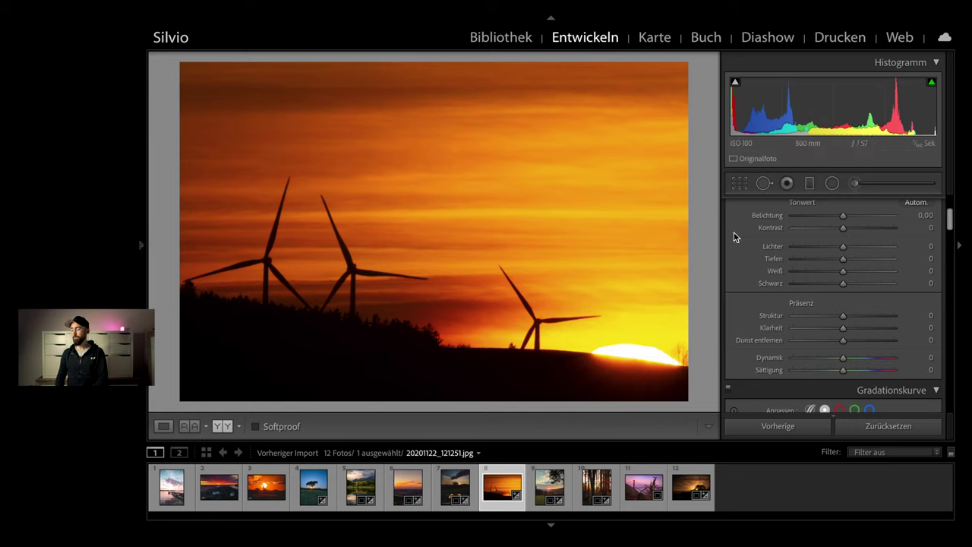
scroll(834, 256, up, 3)
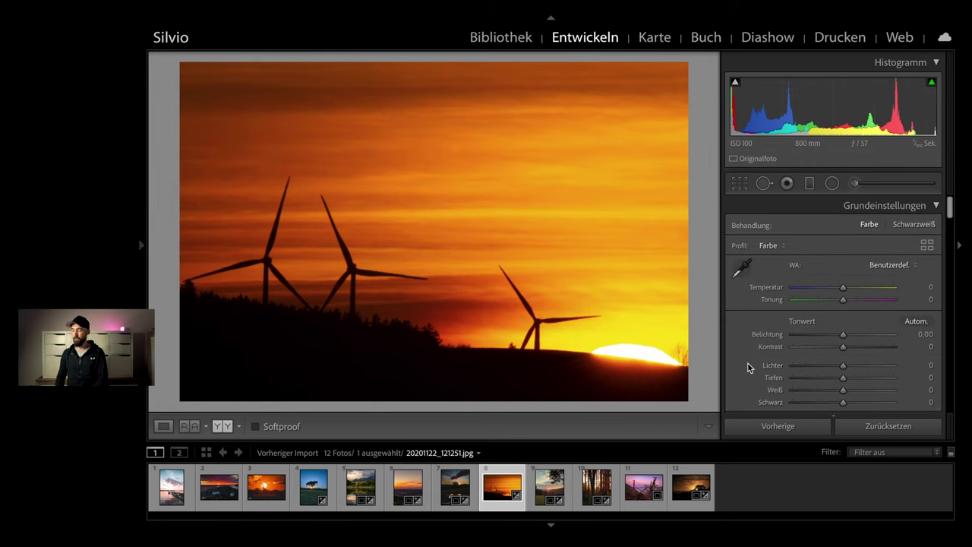
click(739, 185)
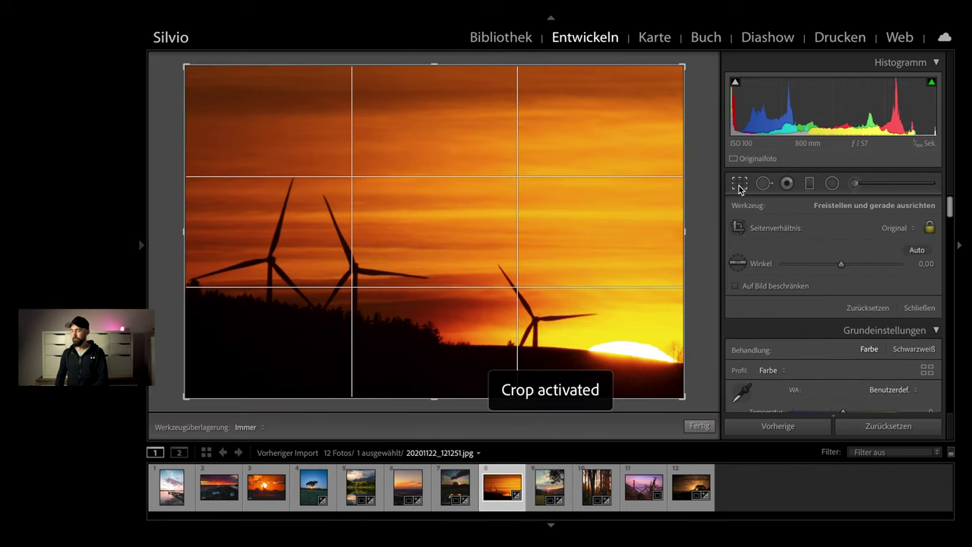
click(904, 236)
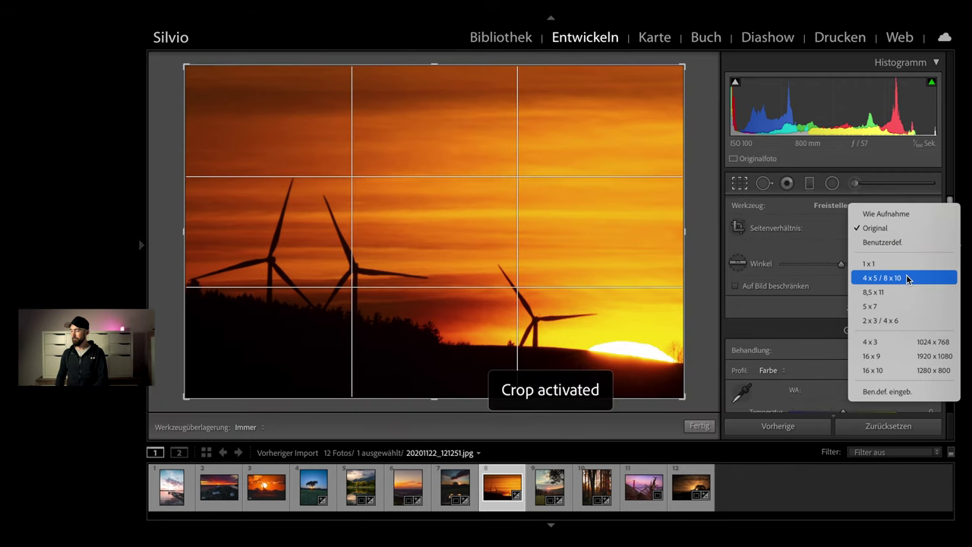
click(908, 277)
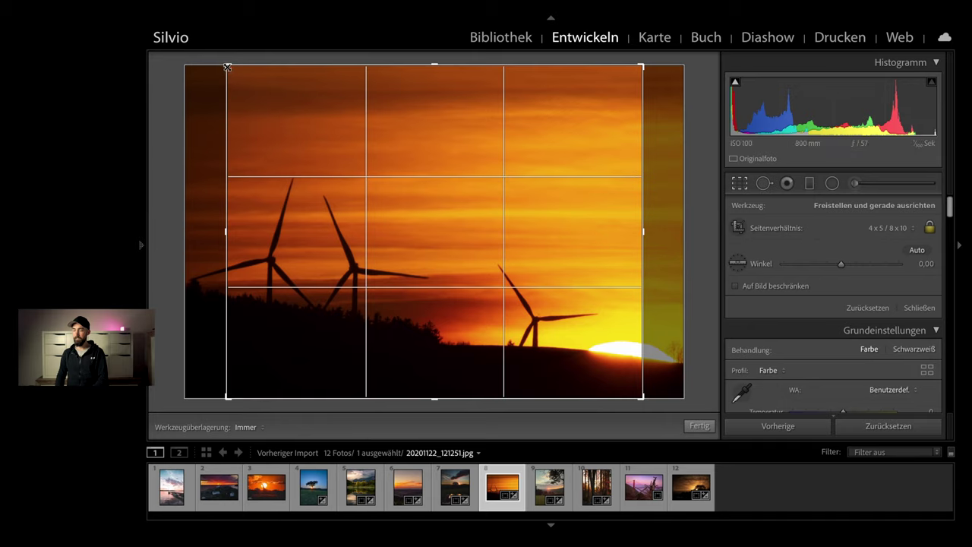
drag(227, 67, 357, 99)
mouse_move(380, 147)
mouse_down()
mouse_move(326, 157)
mouse_move(312, 141)
mouse_up()
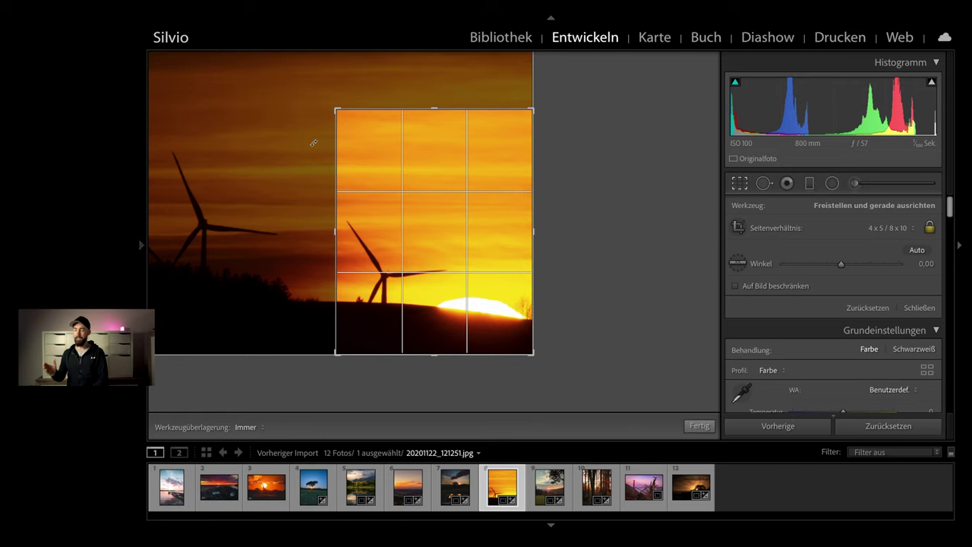
key(d)
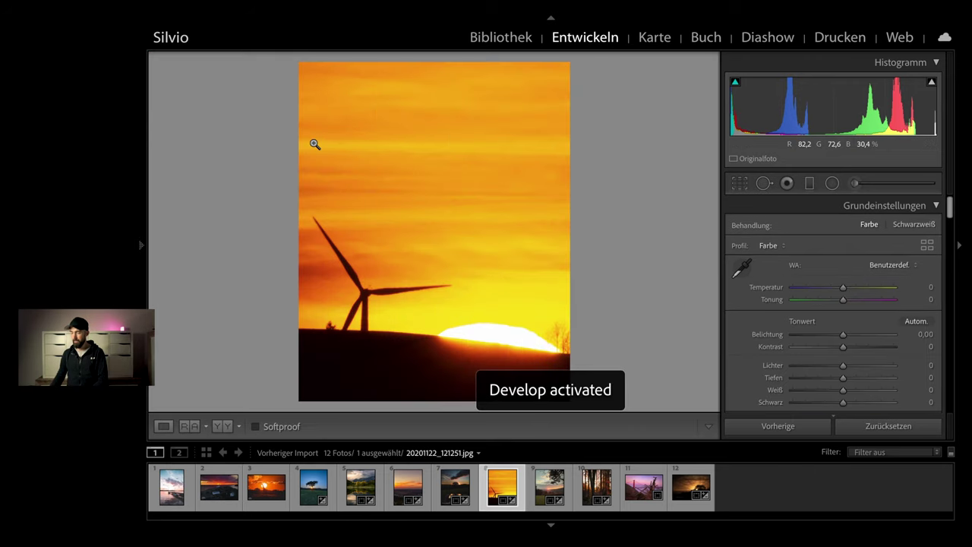
click(738, 185)
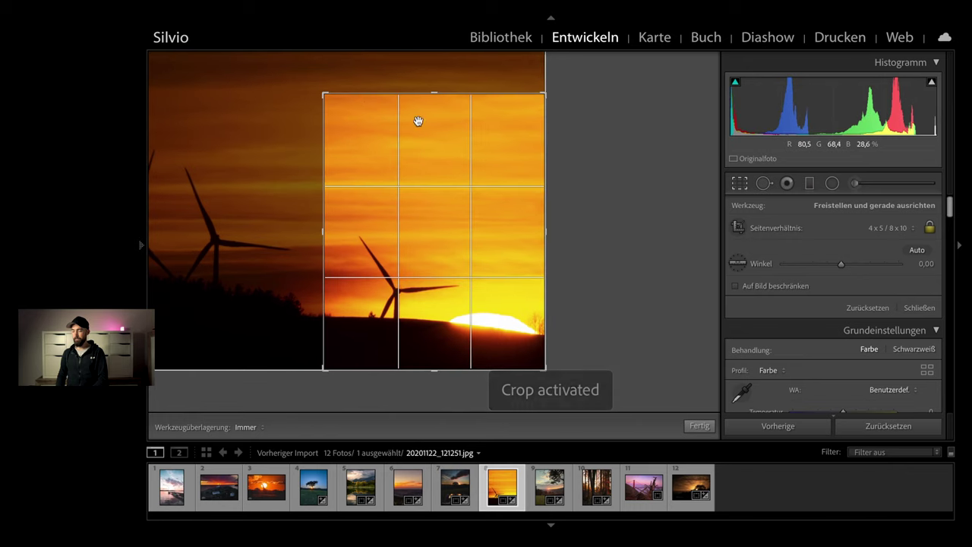
drag(434, 95, 431, 106)
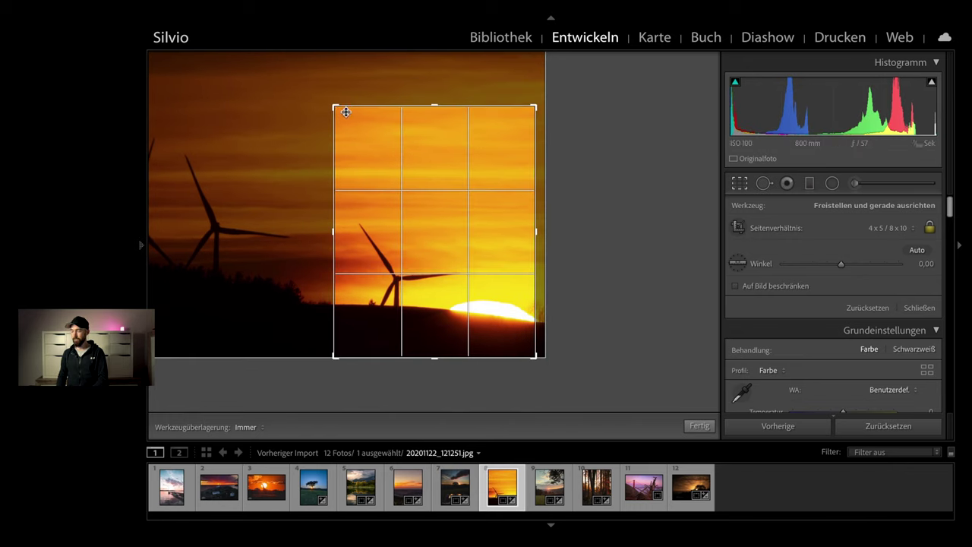
mouse_move(341, 105)
mouse_down()
mouse_move(140, 67)
mouse_move(323, 139)
mouse_up()
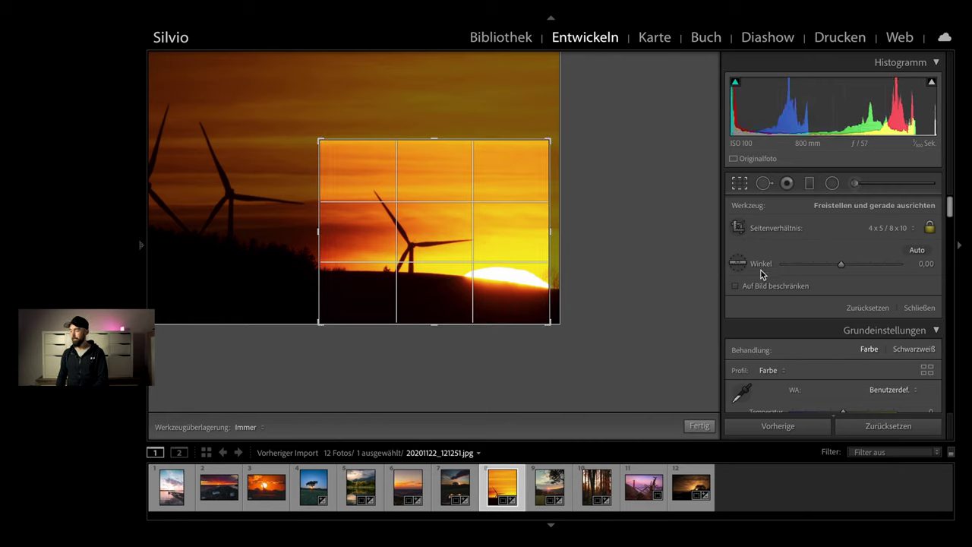
click(887, 228)
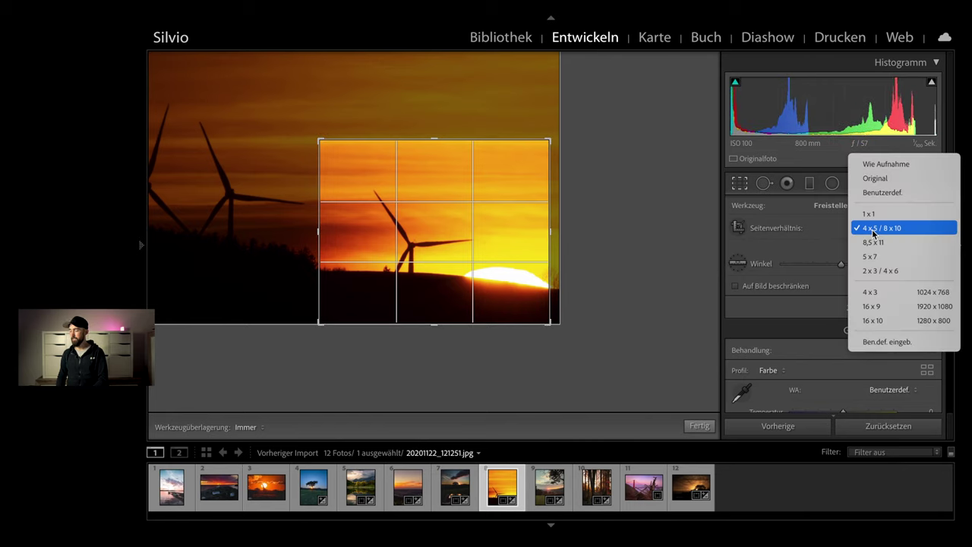
click(897, 162)
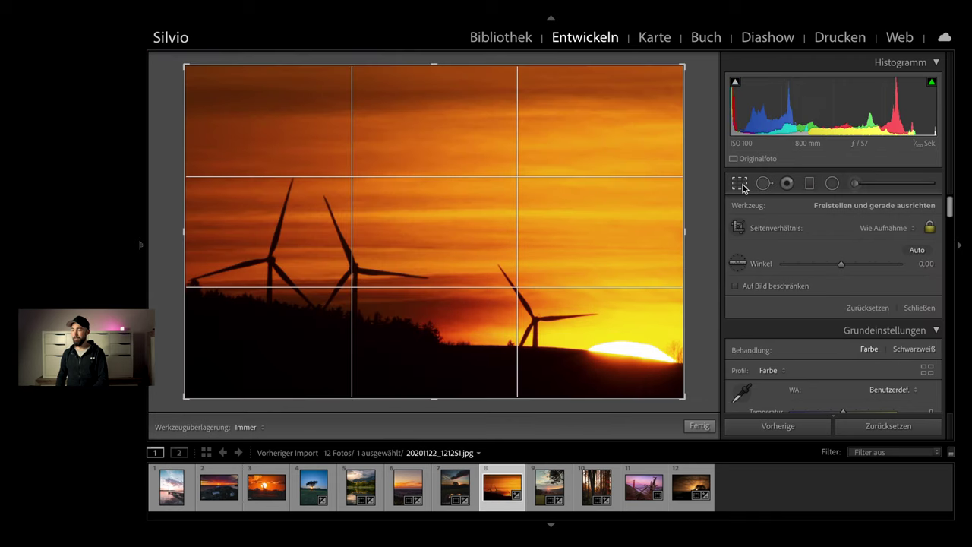
click(742, 184)
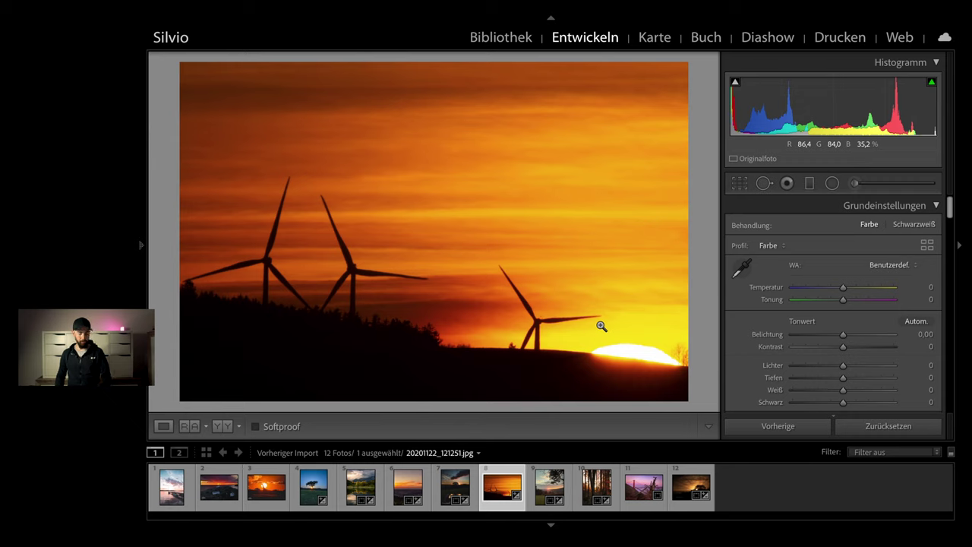
Step: Open Sunset-1.jpg, the tree-reflection sunset, from filmstrip thumbnail 7
click(457, 486)
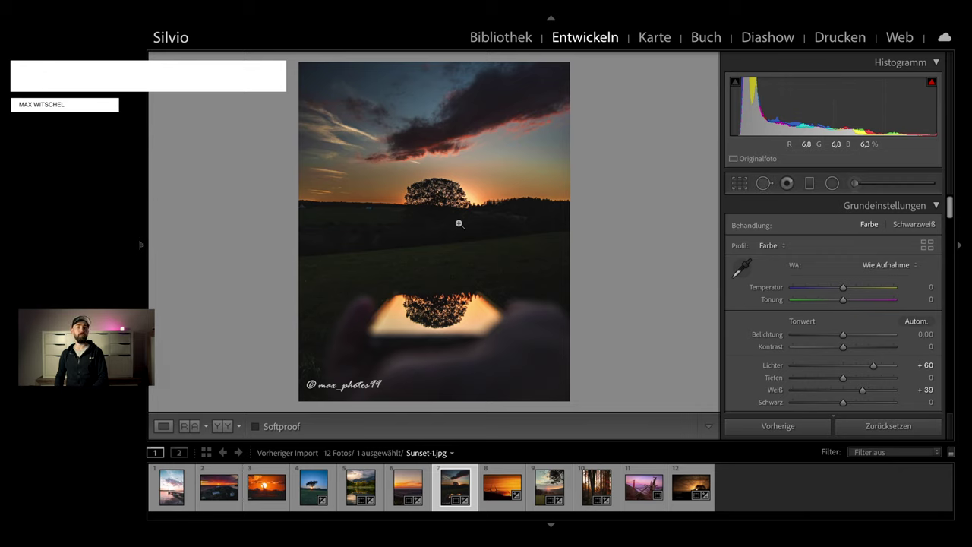
Step: Reset the tree-reflection photo's edits, then set highlights +100, whites +57 and temperature -2
click(899, 430)
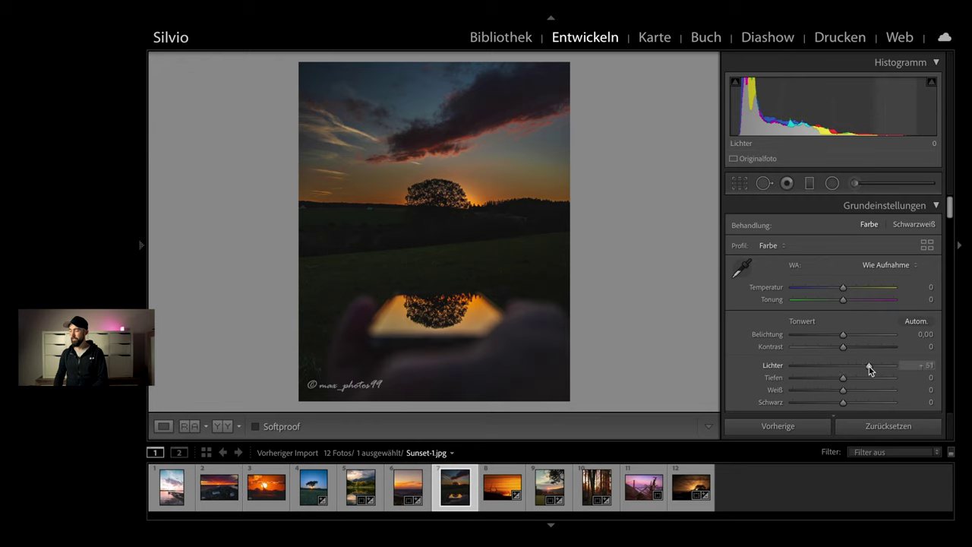
drag(870, 369, 896, 367)
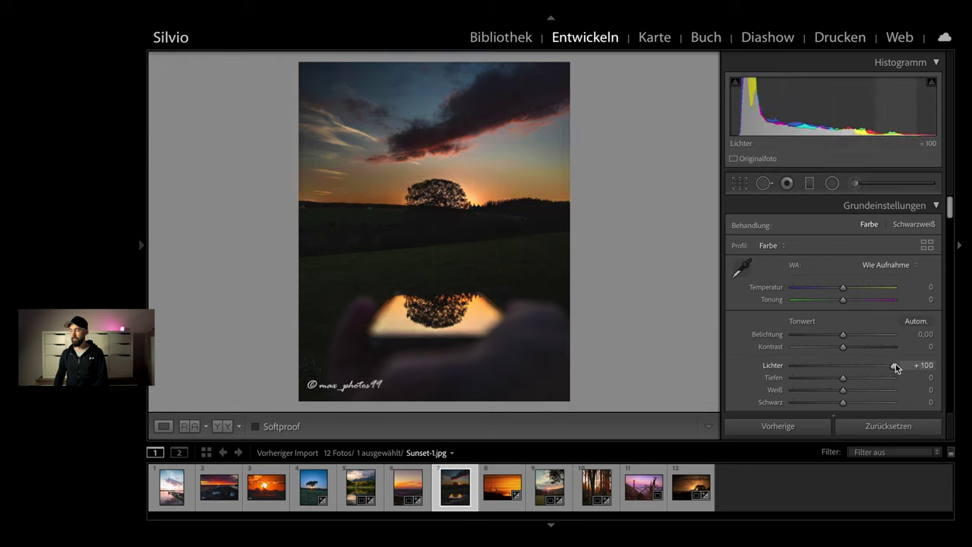
drag(843, 391, 876, 391)
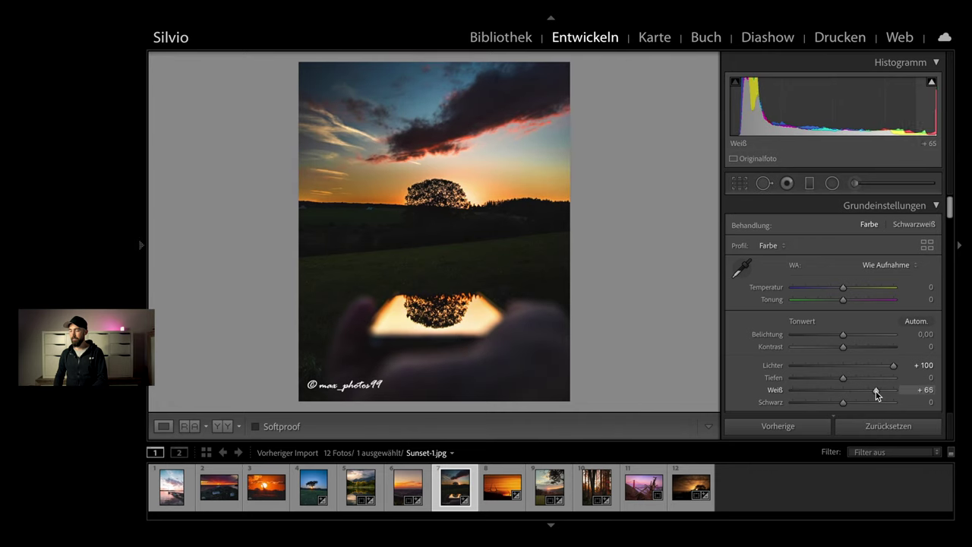
drag(874, 394, 873, 393)
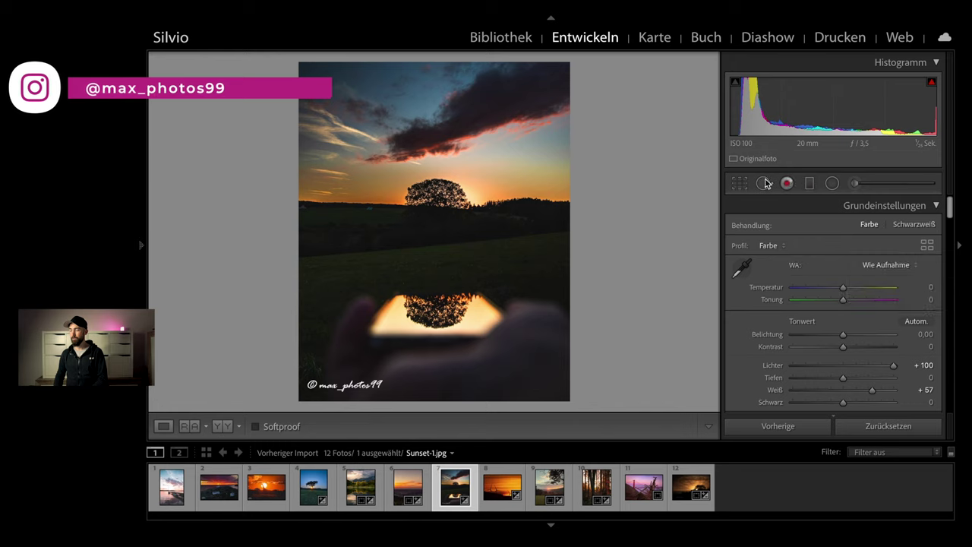
drag(845, 289, 847, 290)
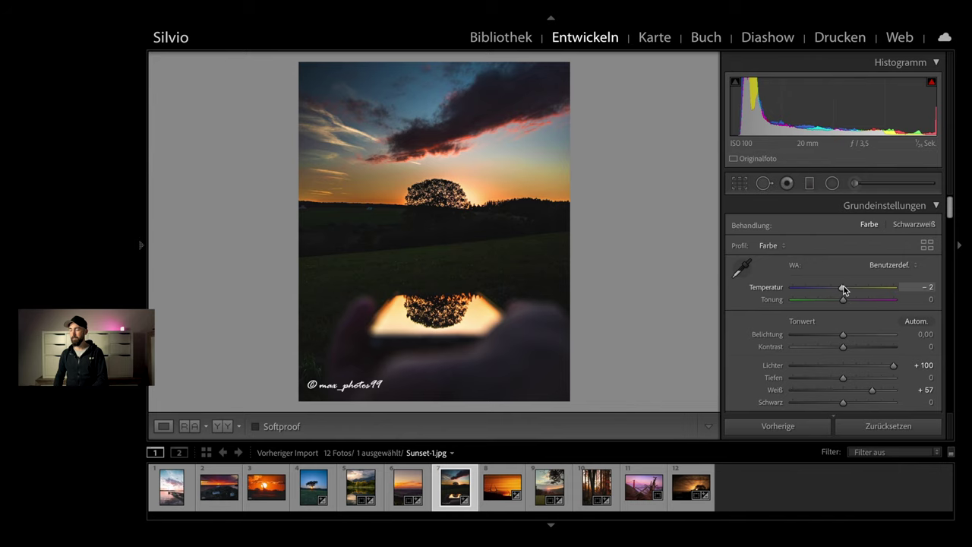
Step: Crop the tree-reflection photo at 4 x 5 / 8 x 10, nudge its bottom-left corner, and exit cropping
key(r)
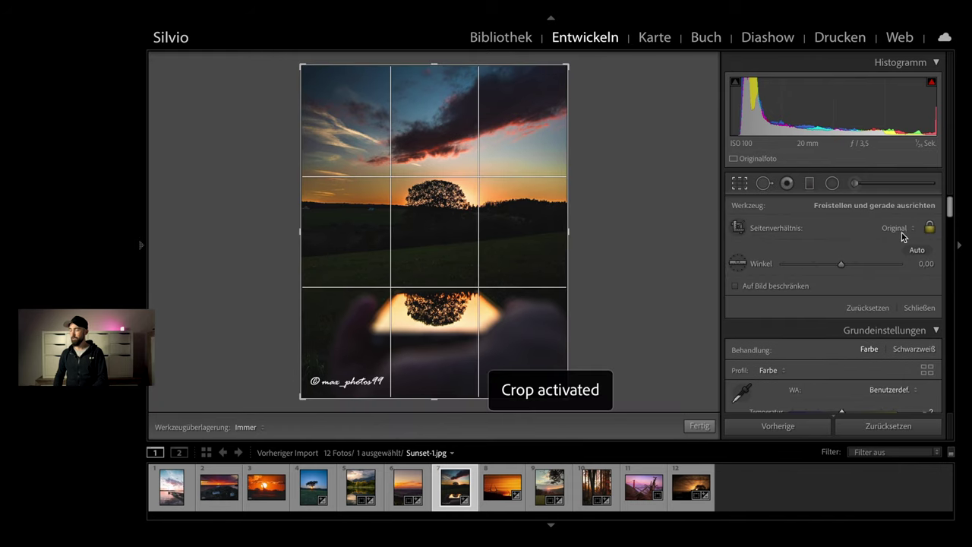
click(902, 233)
click(912, 279)
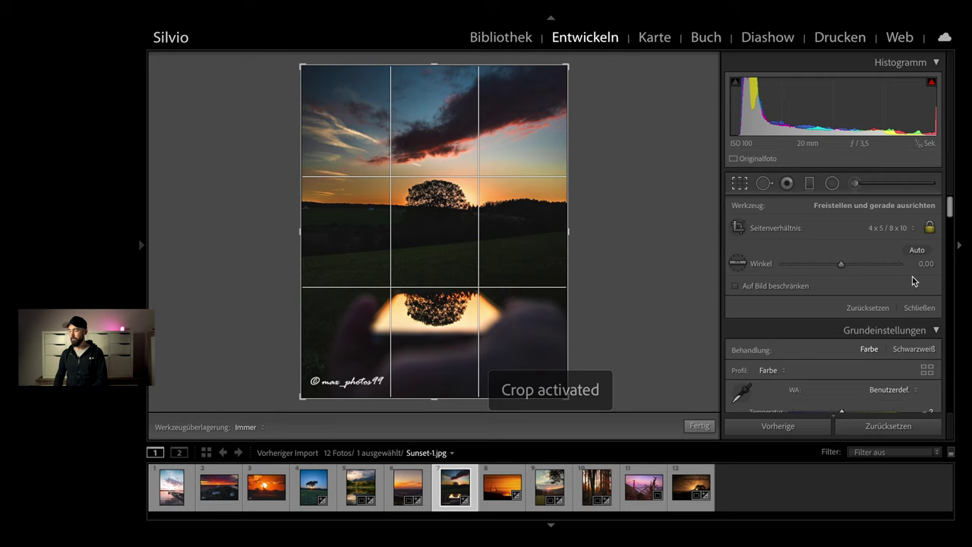
drag(301, 396, 303, 396)
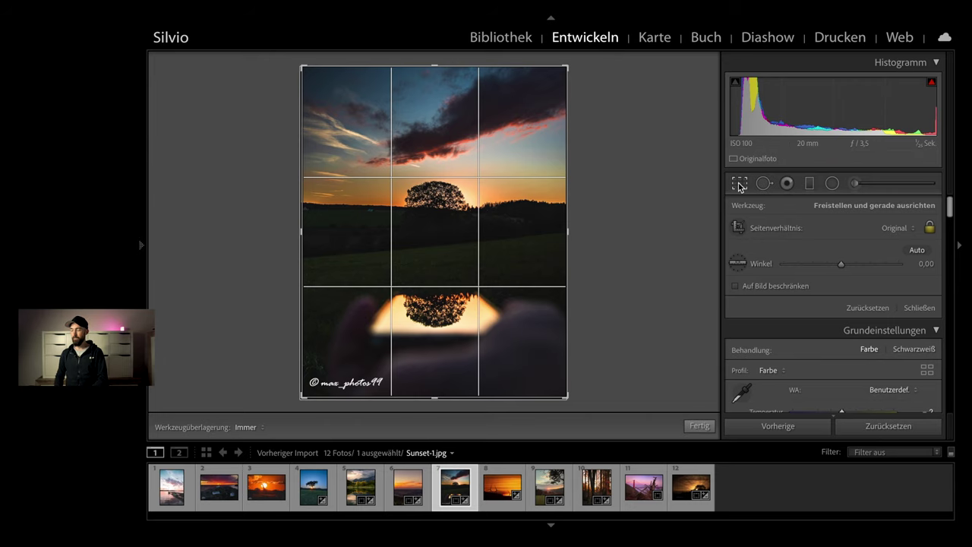
key(d)
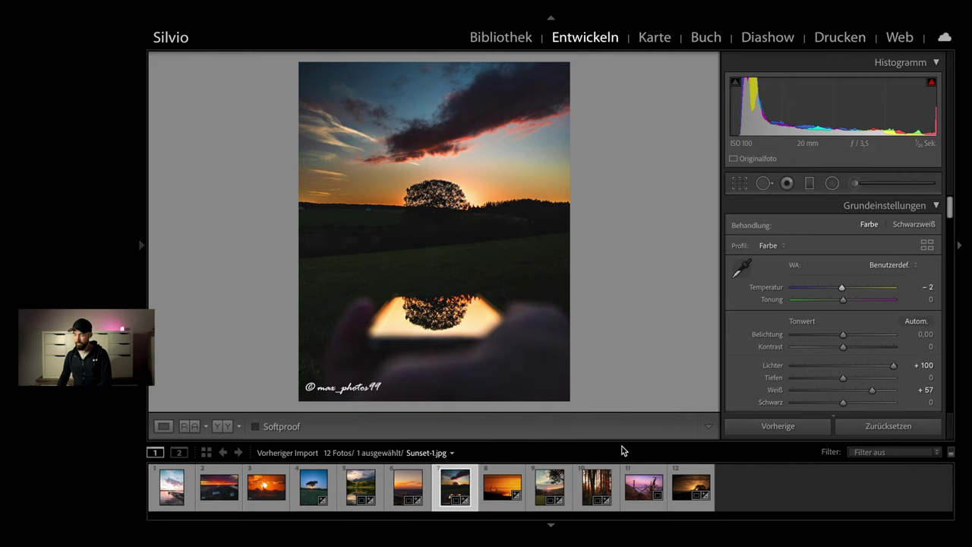
Step: Select photo 12, the willow sunset, and enter crop mode
click(686, 486)
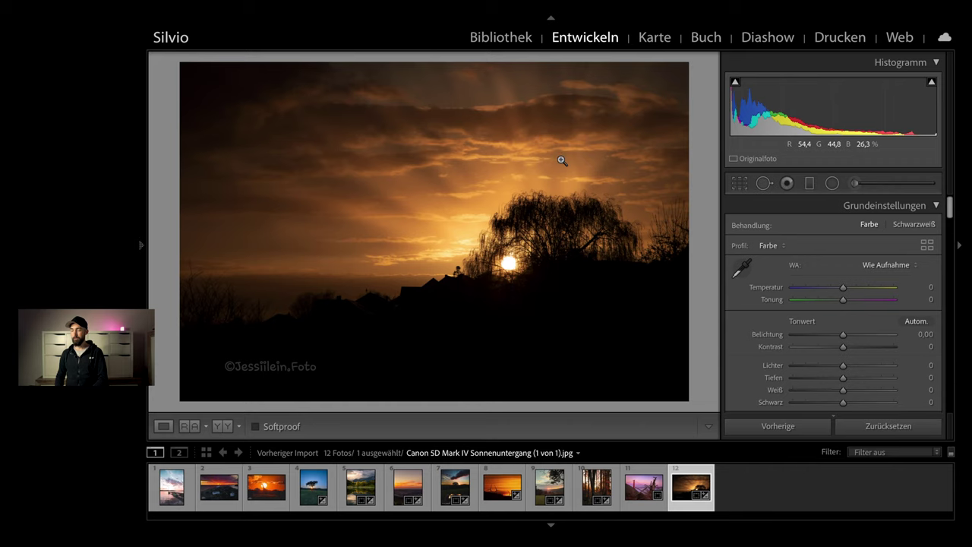
click(739, 187)
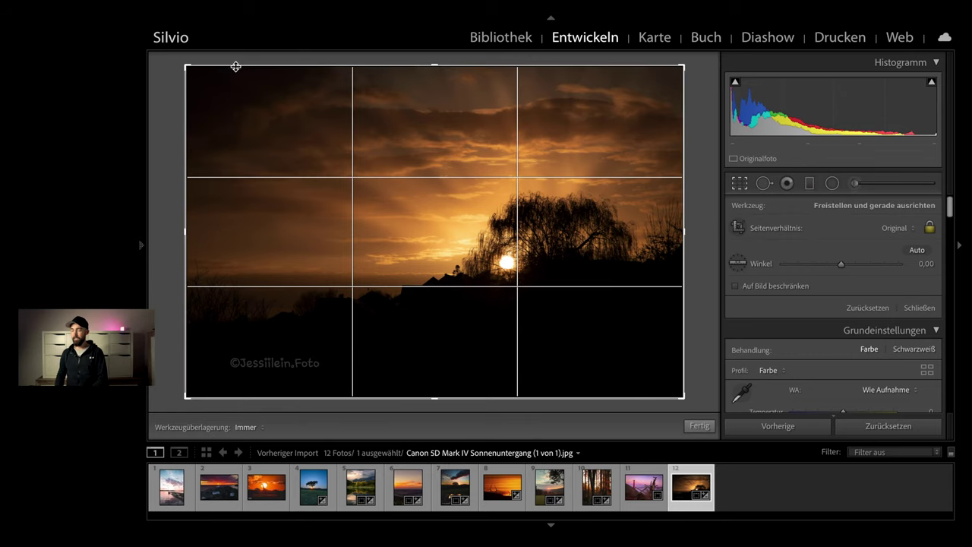
Step: Try a 4 x 5 portrait crop on the willow sunset, enlarging it upward, and preview it
drag(187, 67, 270, 67)
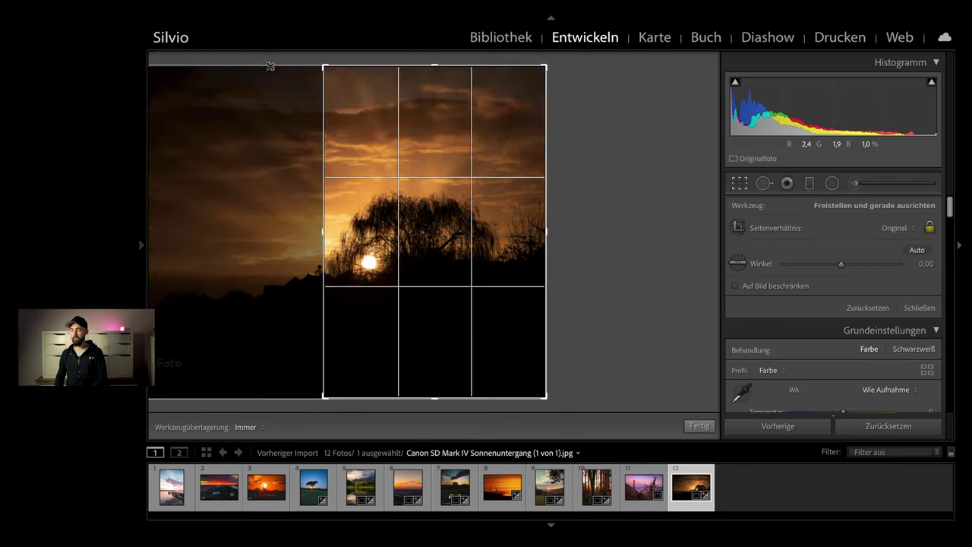
key(x)
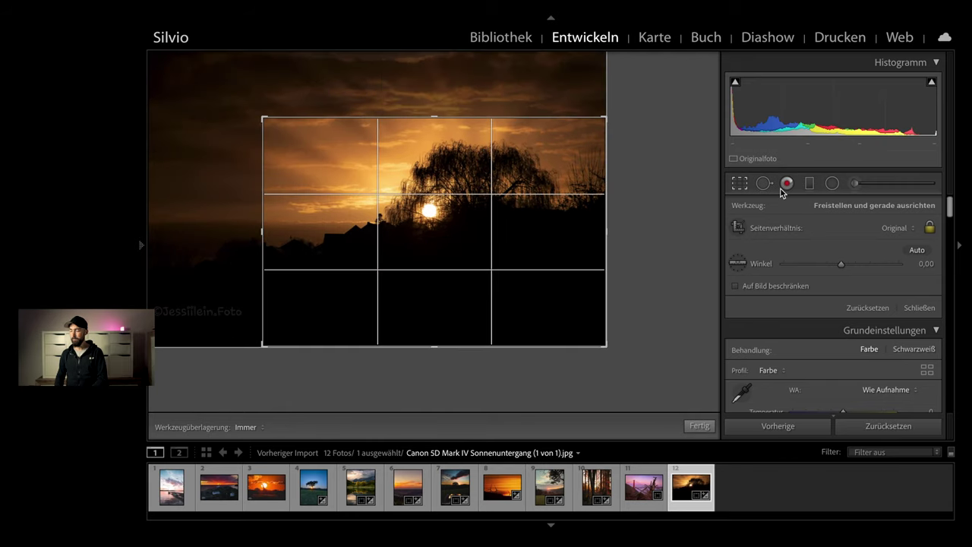
click(891, 228)
click(906, 279)
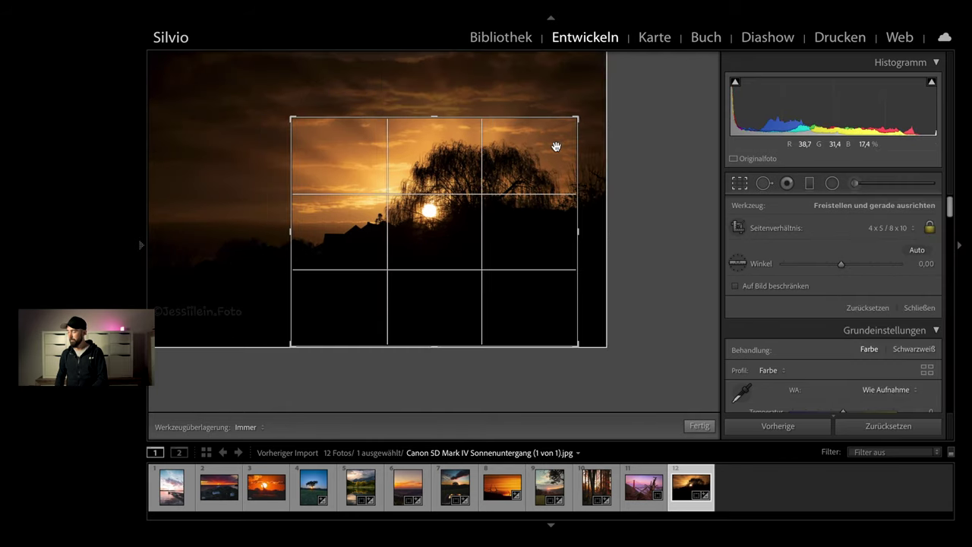
drag(440, 118, 437, 76)
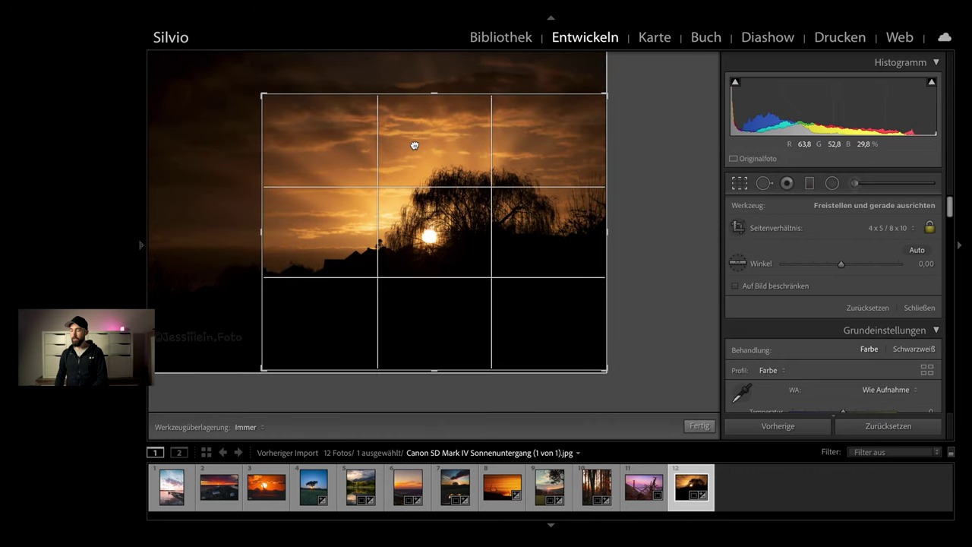
click(740, 185)
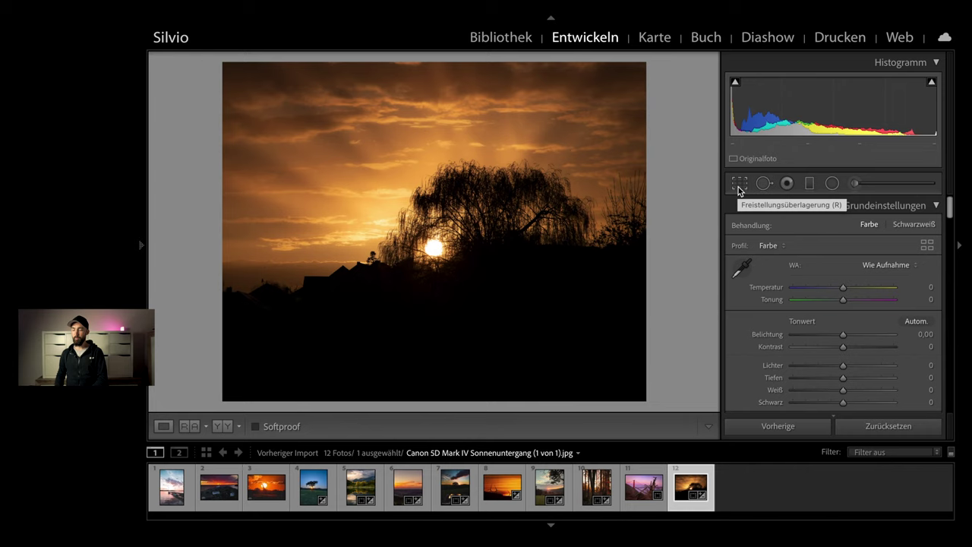
Step: Shift the photo right inside the crop and trim the bottom edge, then apply
click(739, 184)
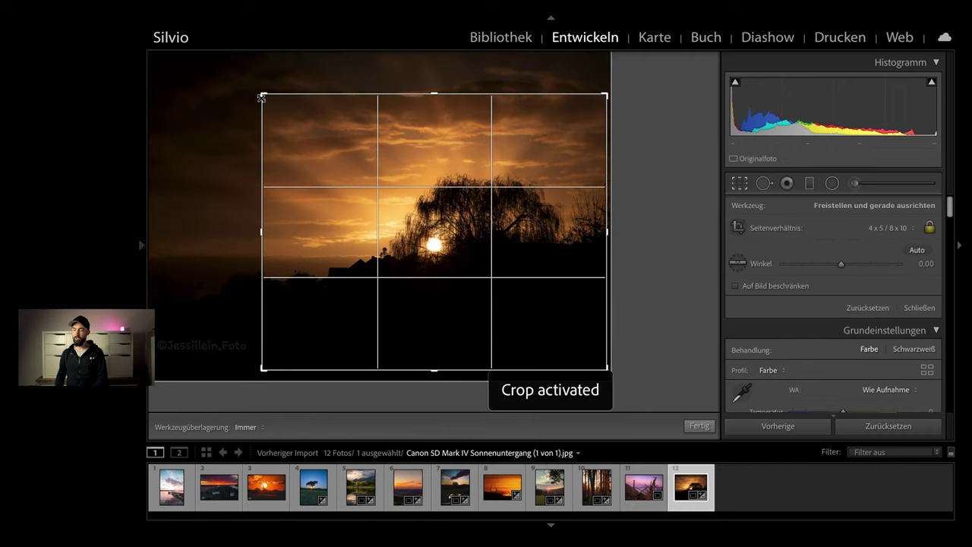
drag(317, 108, 325, 108)
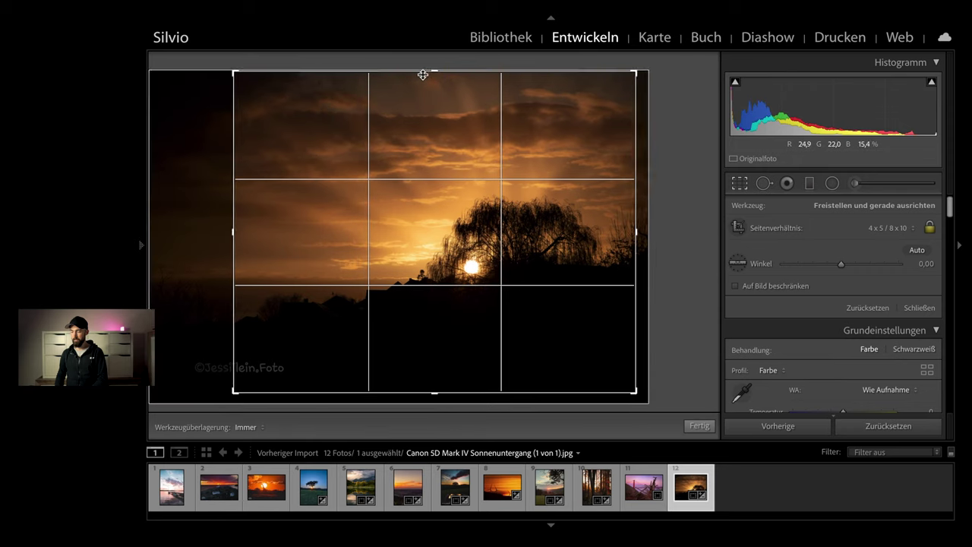
click(743, 183)
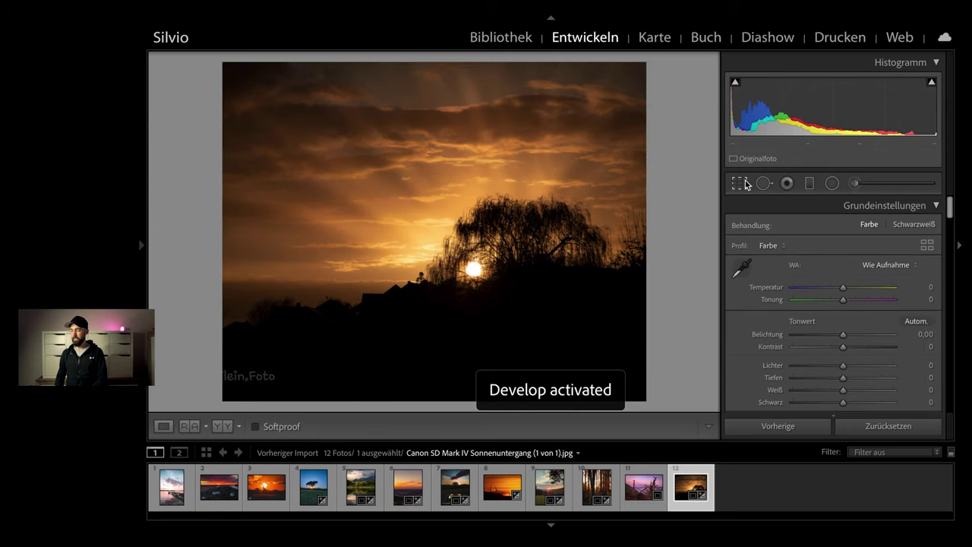
click(743, 183)
drag(494, 252, 522, 253)
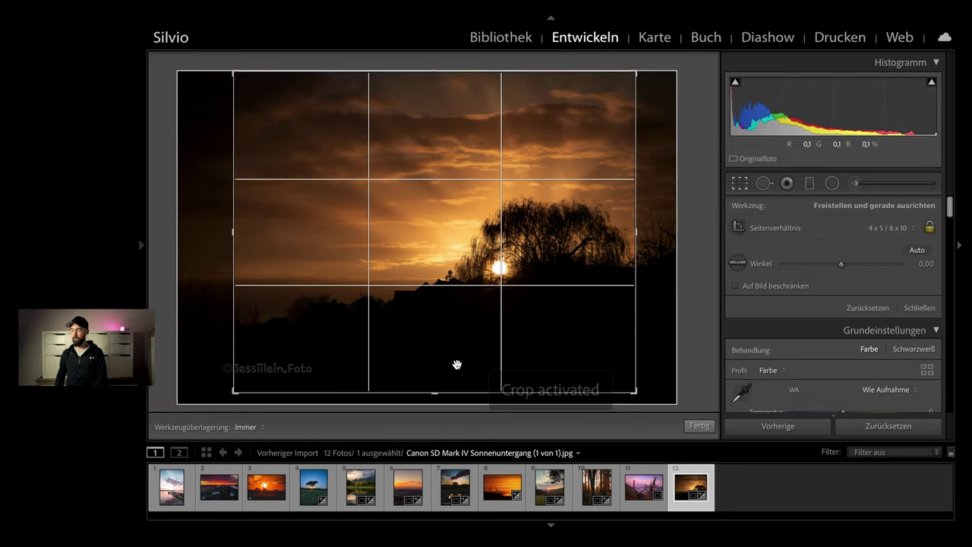
drag(436, 392, 430, 373)
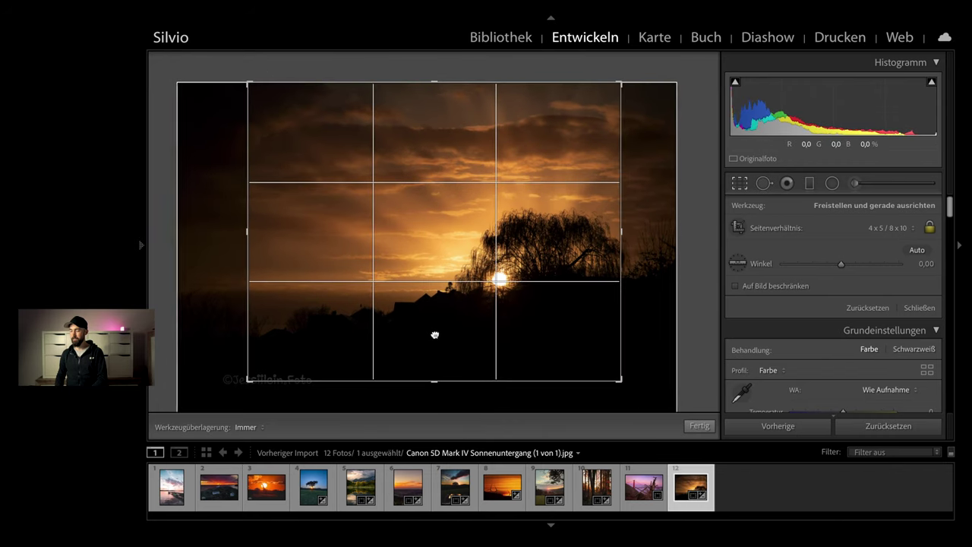
key(d)
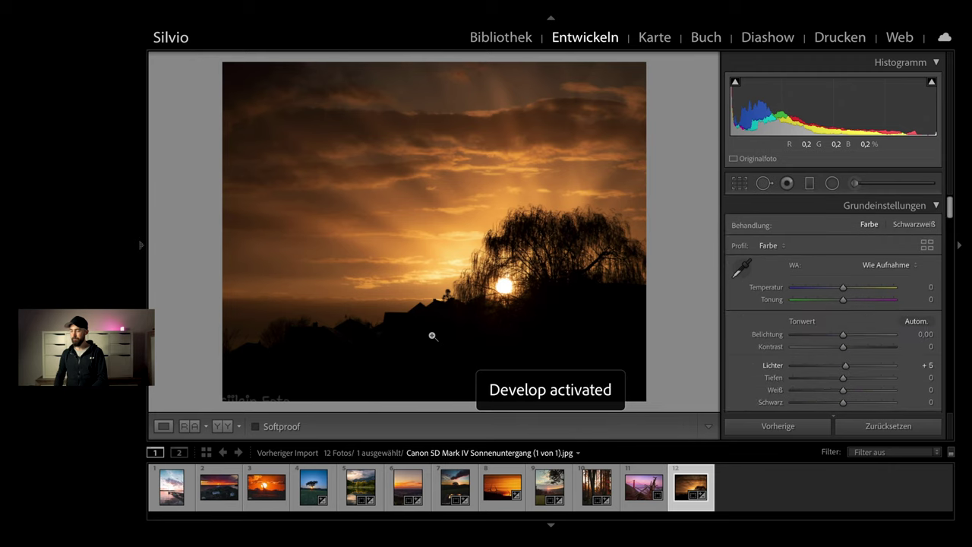
Step: Shrink the crop and reframe it around the sun and willow, then apply it
click(738, 184)
drag(621, 82, 535, 152)
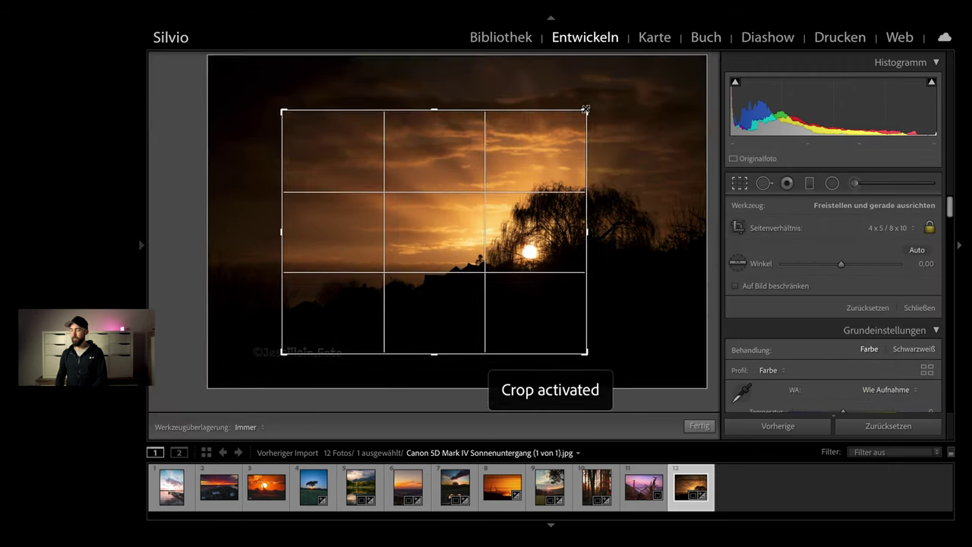
mouse_move(441, 258)
mouse_down()
mouse_move(341, 272)
mouse_move(361, 272)
mouse_up()
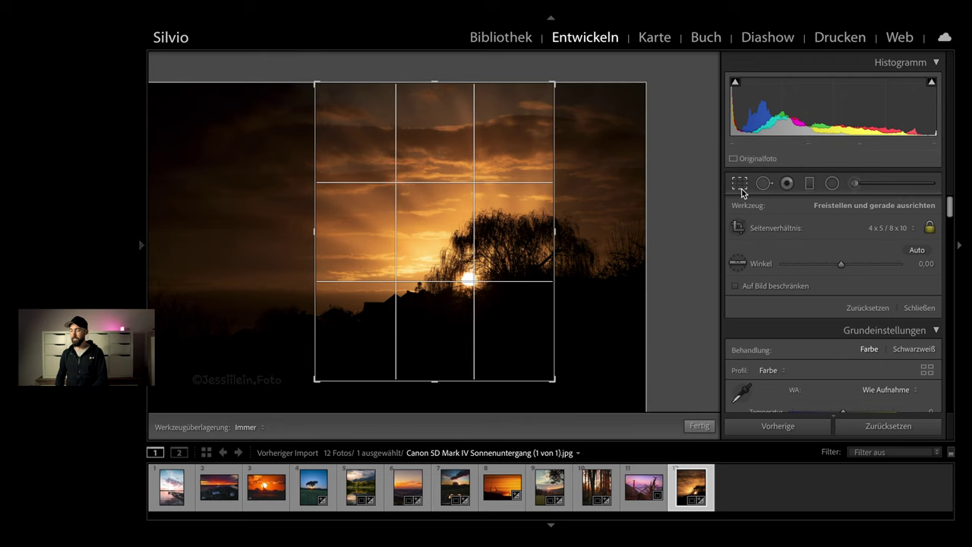
key(d)
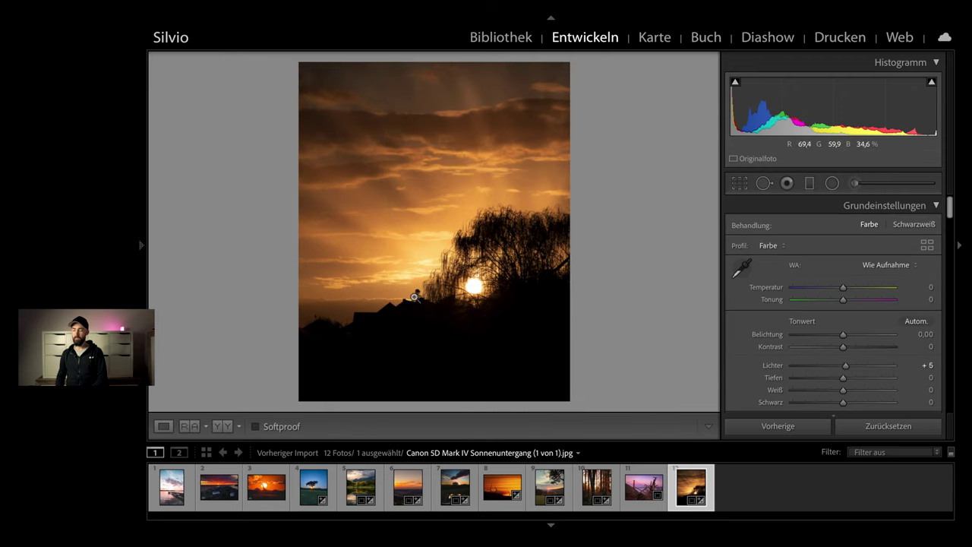
Step: Reset the crop aspect ratio to Wie Aufnahme, restoring the full original framing
click(740, 184)
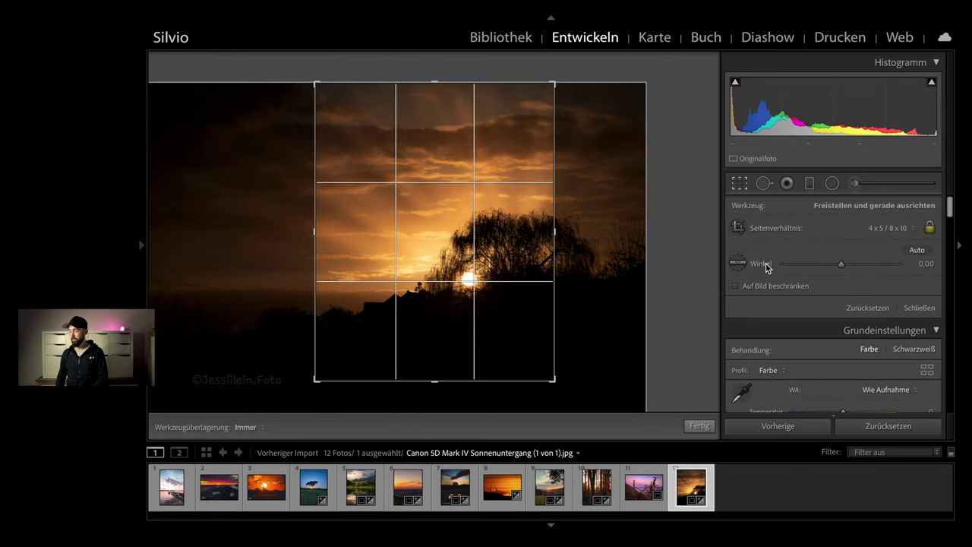
click(895, 228)
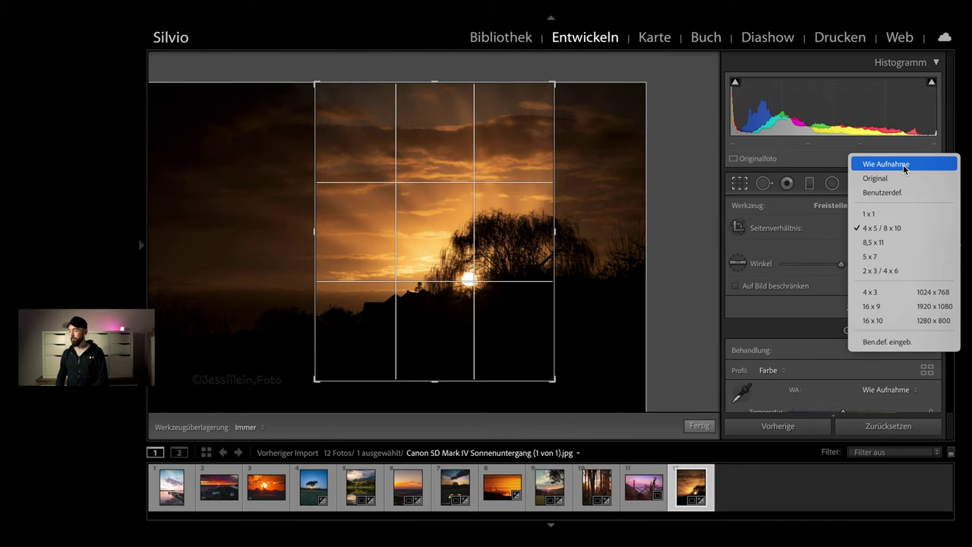
click(874, 161)
click(740, 182)
scroll(796, 276, down, 1)
Step: Warm the willow sunset's temperature to +13
drag(843, 247, 851, 248)
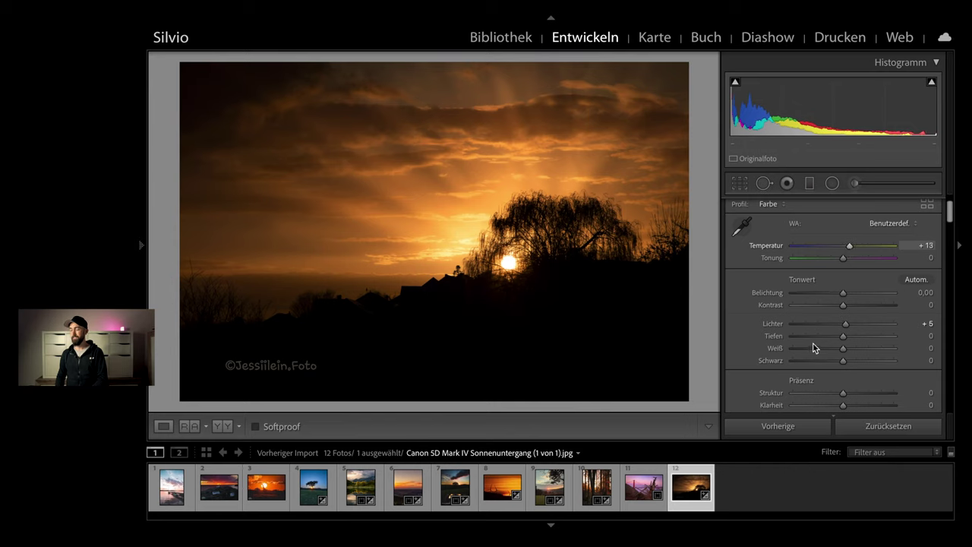
scroll(813, 347, down, 3)
scroll(813, 348, down, 5)
scroll(813, 347, down, 3)
scroll(813, 348, down, 2)
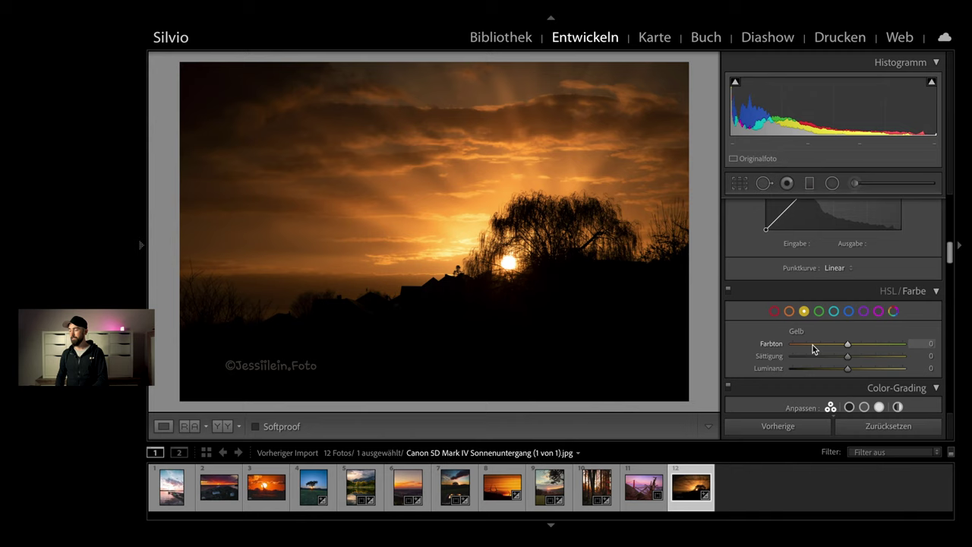
Step: Try the orange saturation in HSL/Farbe, then switch the colour selection to yellow
click(789, 274)
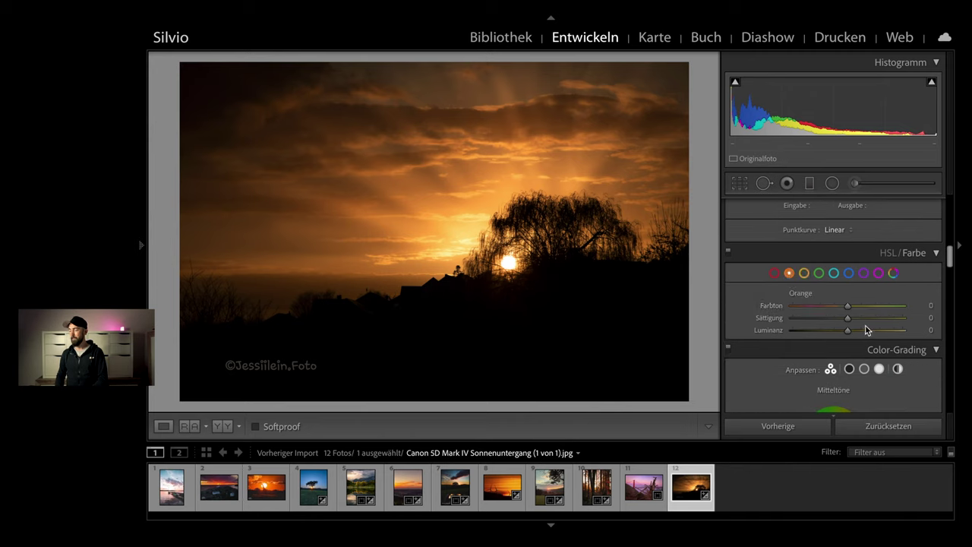
drag(850, 320, 853, 322)
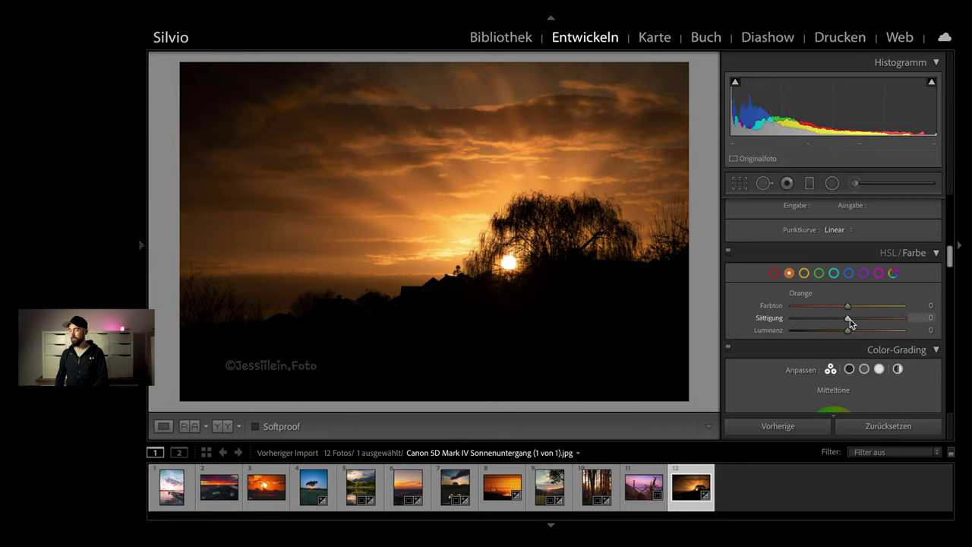
click(805, 274)
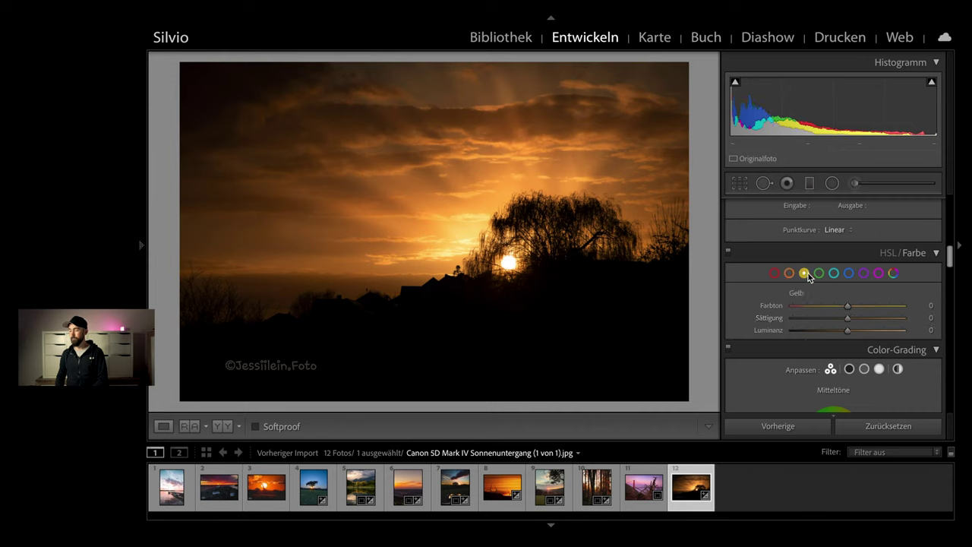
scroll(809, 275, up, 5)
scroll(809, 275, up, 5)
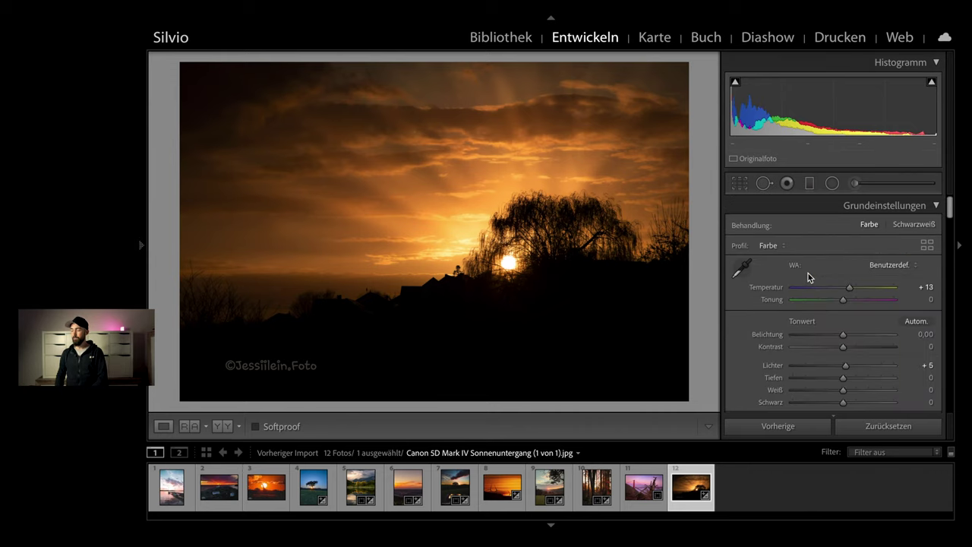
scroll(848, 326, down, 2)
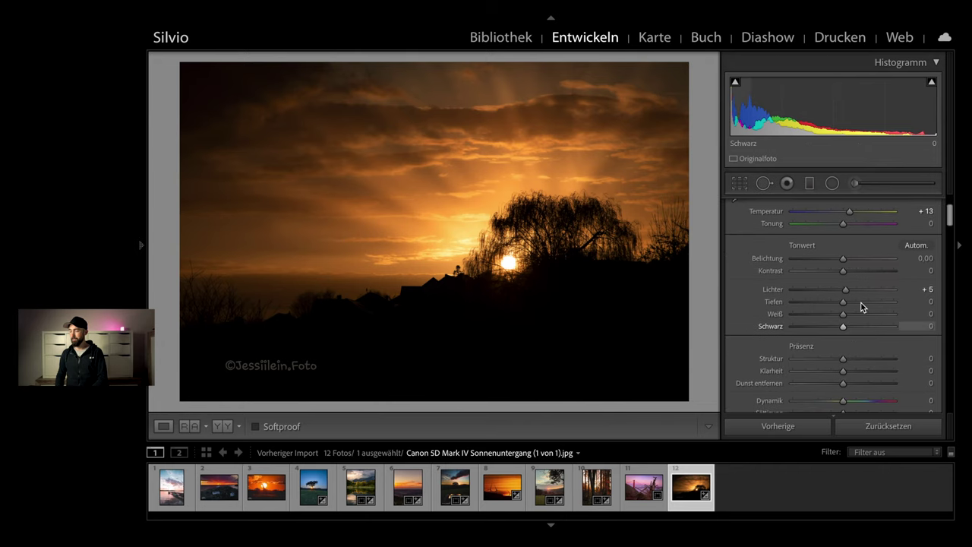
drag(875, 304, 877, 304)
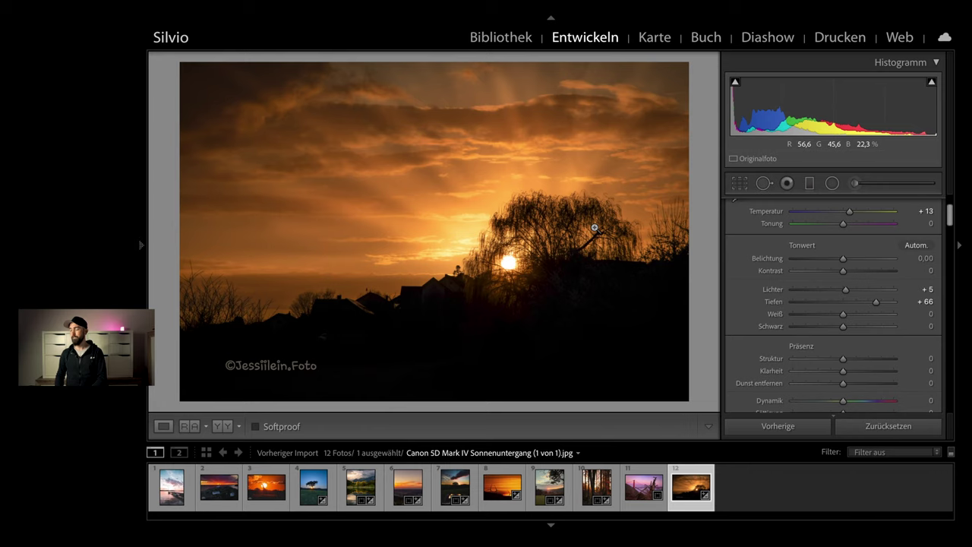
double_click(775, 302)
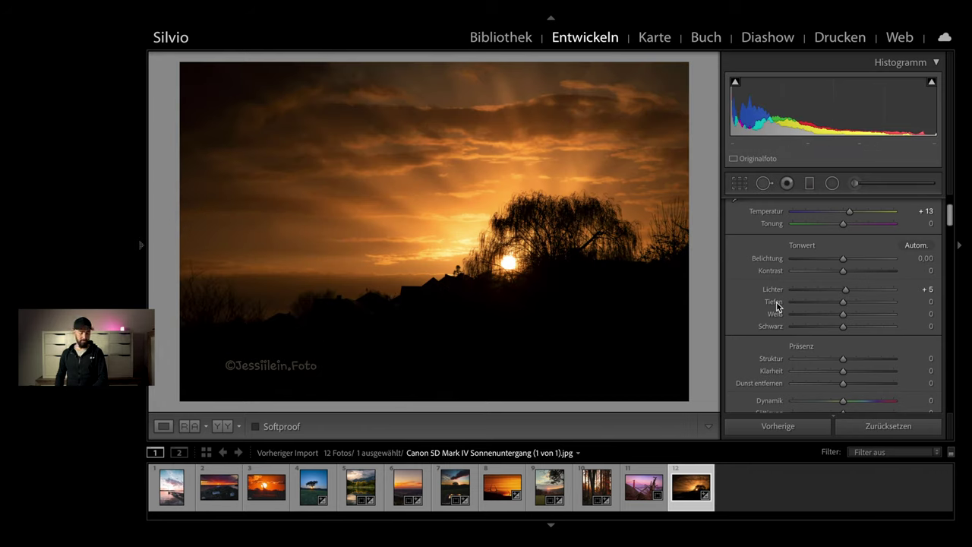